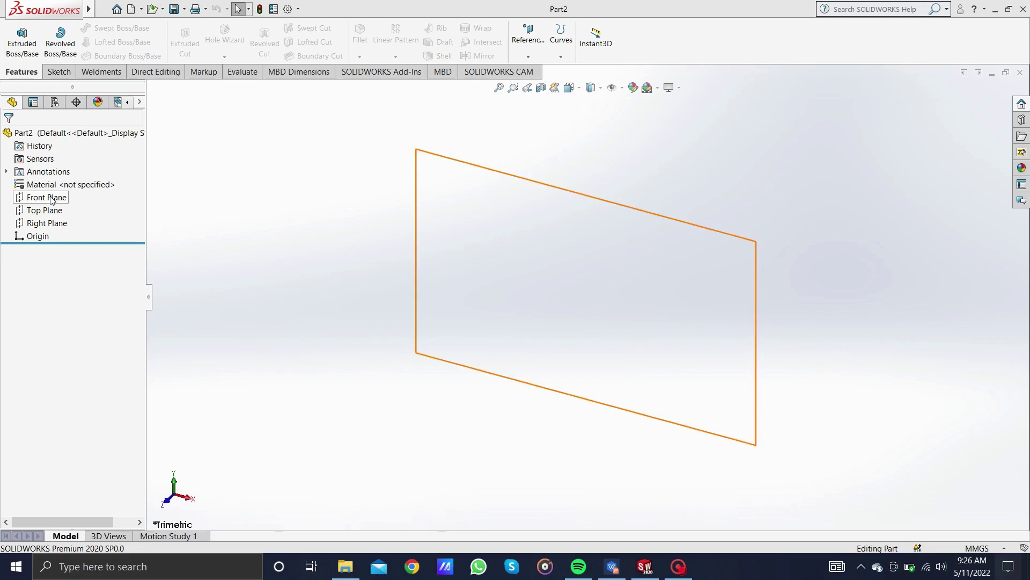
- Start Sketch1 on the Front Plane and pick the 3 Point Arc tool
right_click(52, 200)
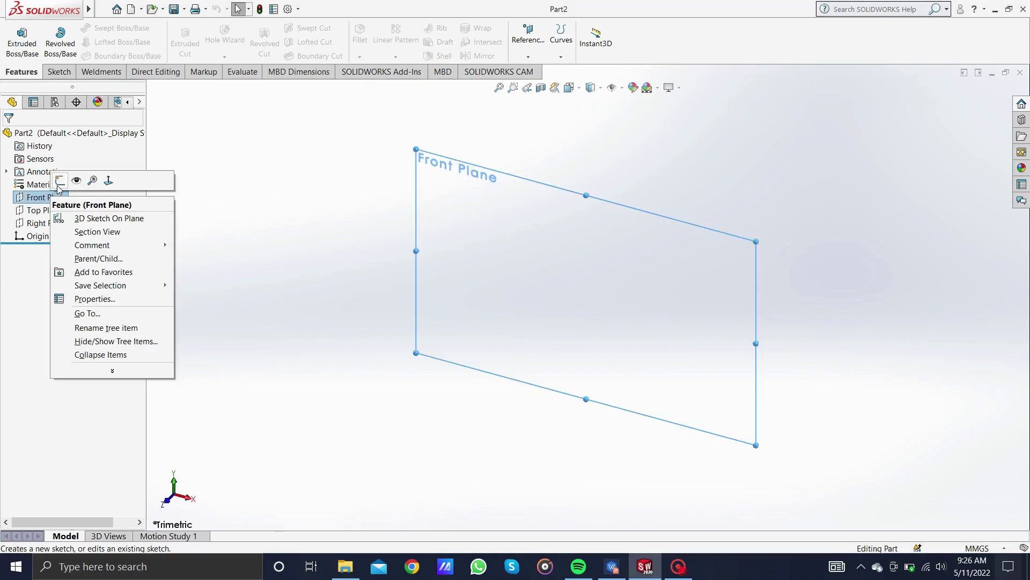
click(60, 181)
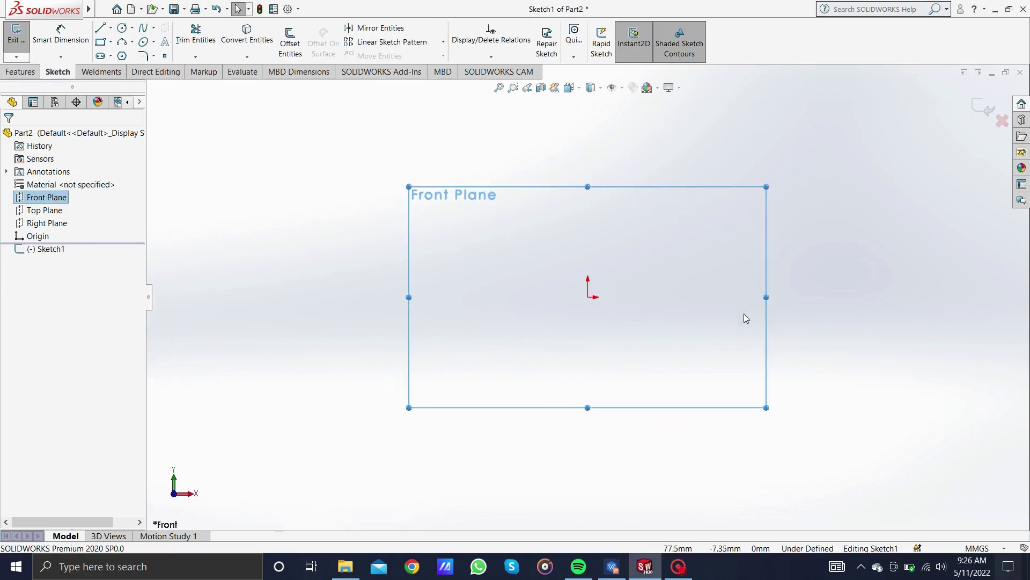
scroll(744, 319, down, 2)
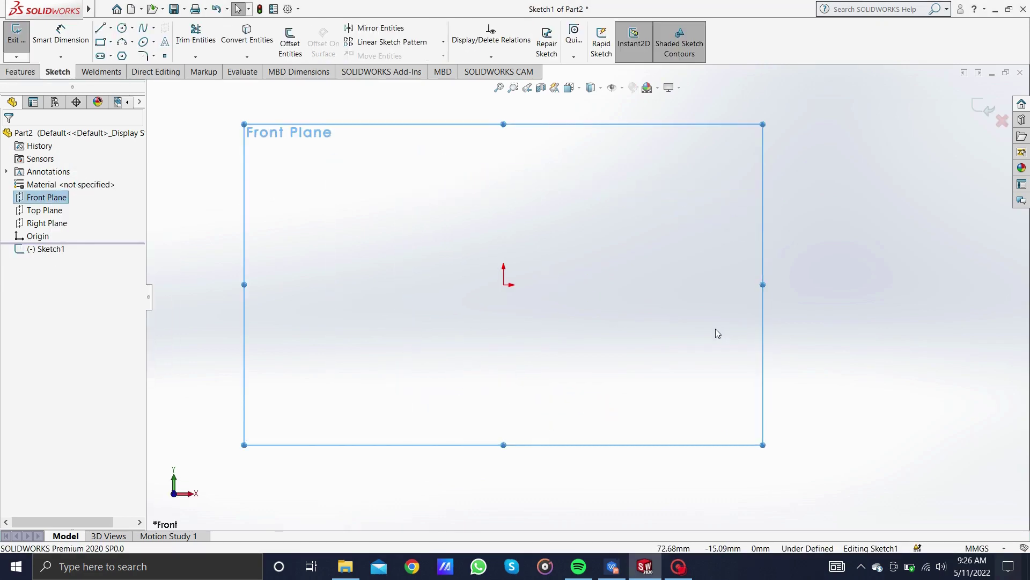
click(124, 45)
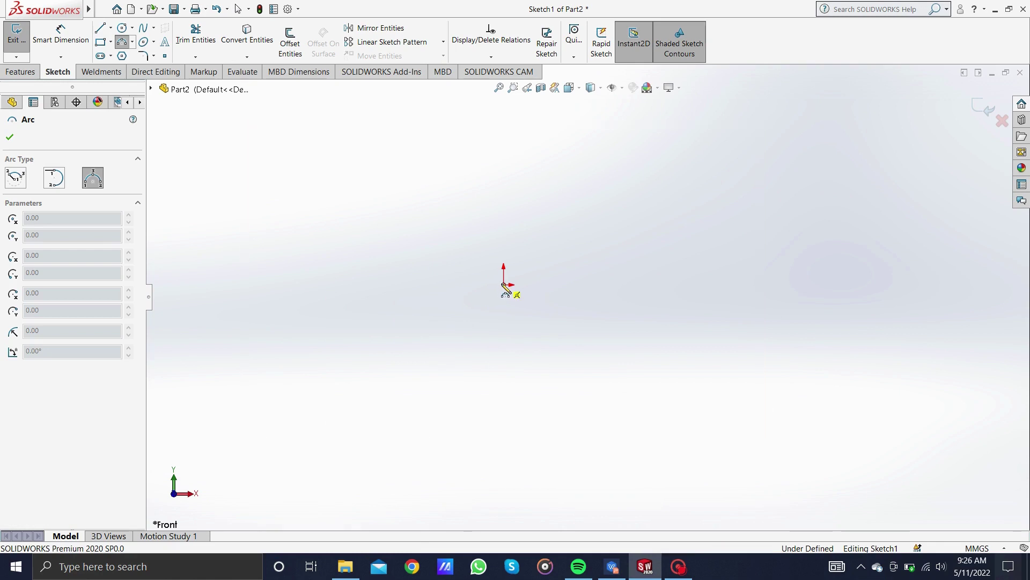
- Draw a quarter-circle three-point arc from left of the origin to below it
key(Escape)
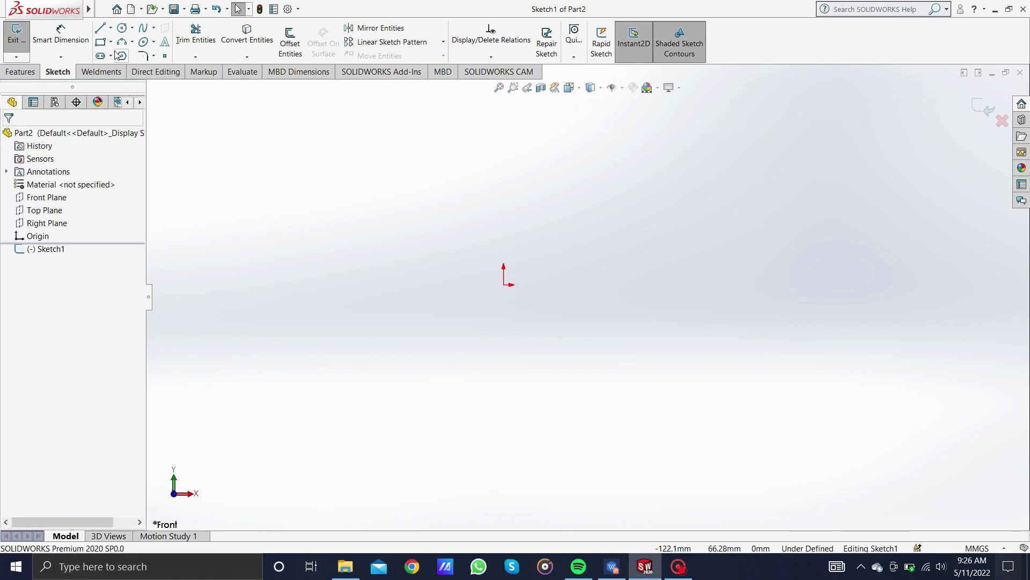
click(123, 44)
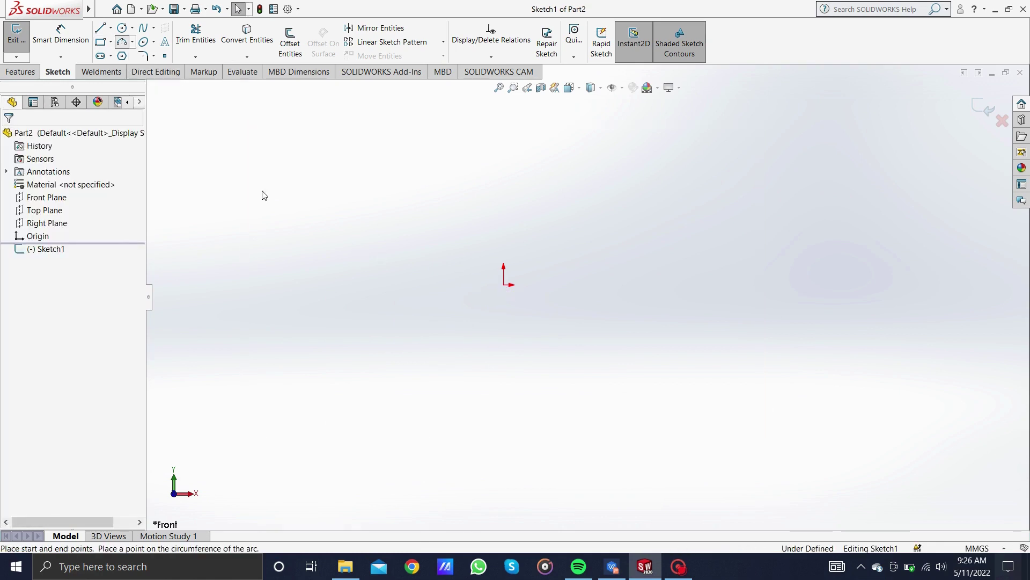
click(402, 284)
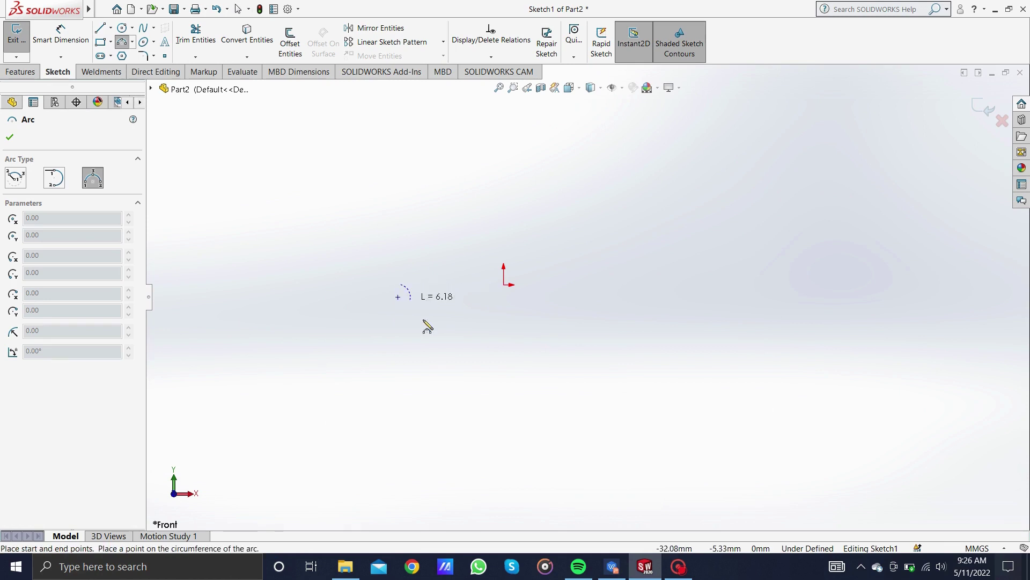
click(504, 386)
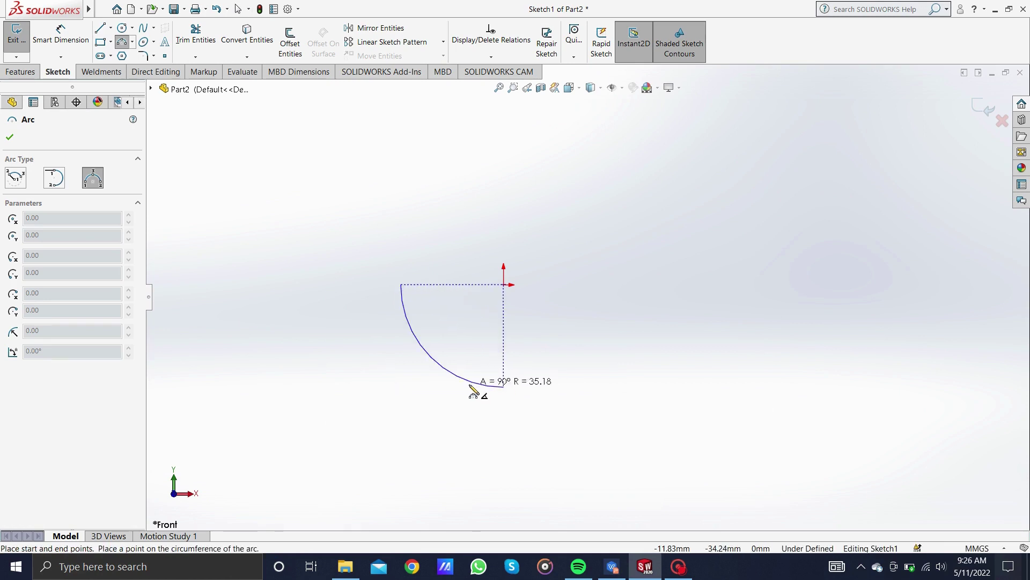
click(470, 384)
key(Escape)
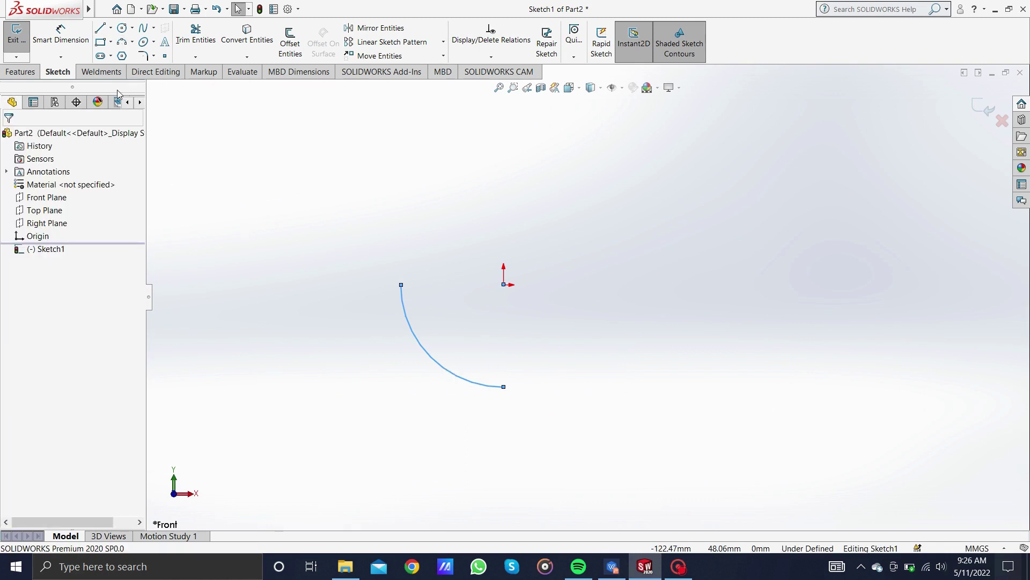
- Draw a vertical line up from the arc's top end and a horizontal line right from its bottom
key(l)
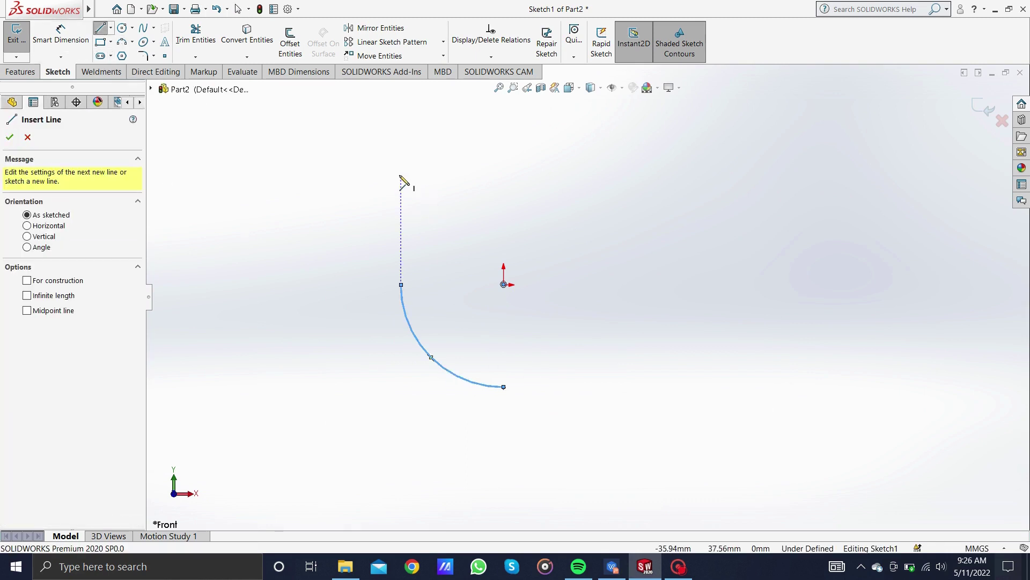
click(401, 174)
click(401, 284)
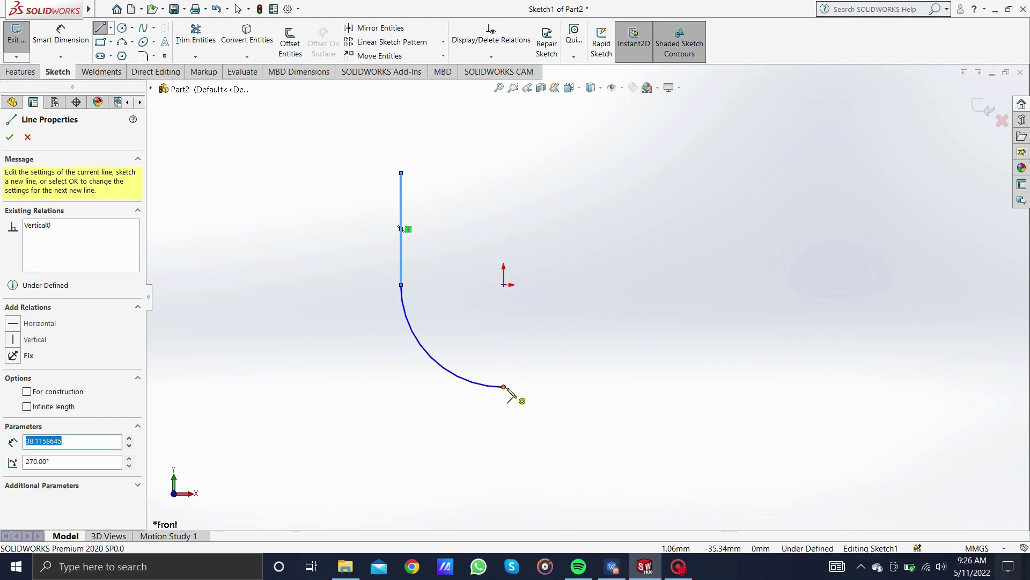
drag(504, 386, 597, 386)
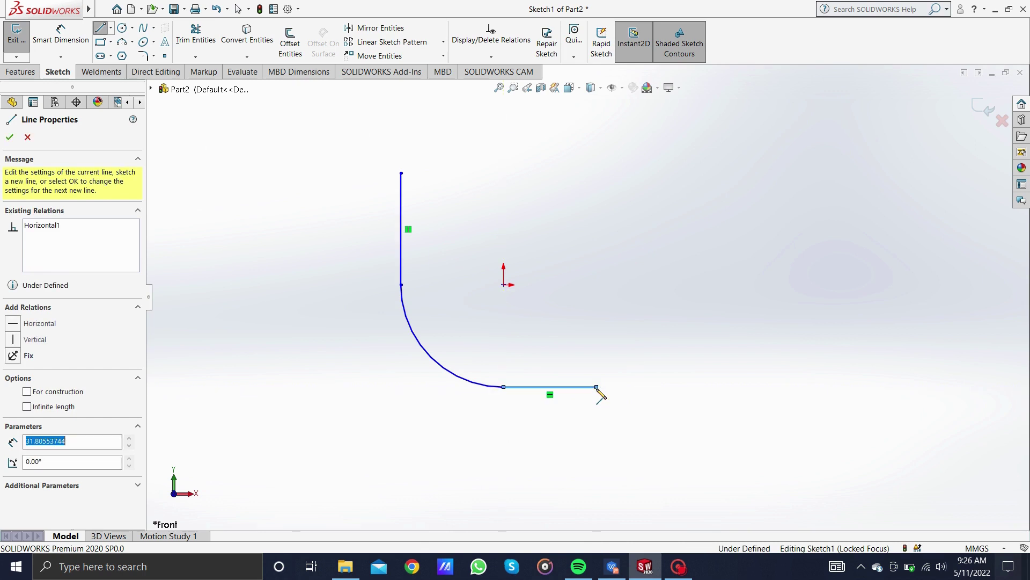
key(Escape)
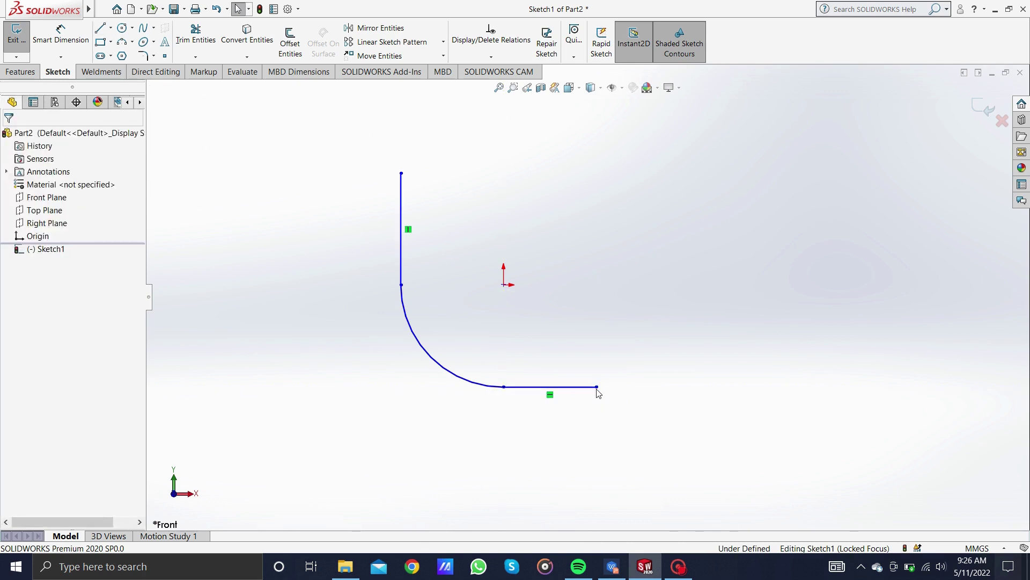
- Dimension the elbow arc's radius as R90
click(85, 43)
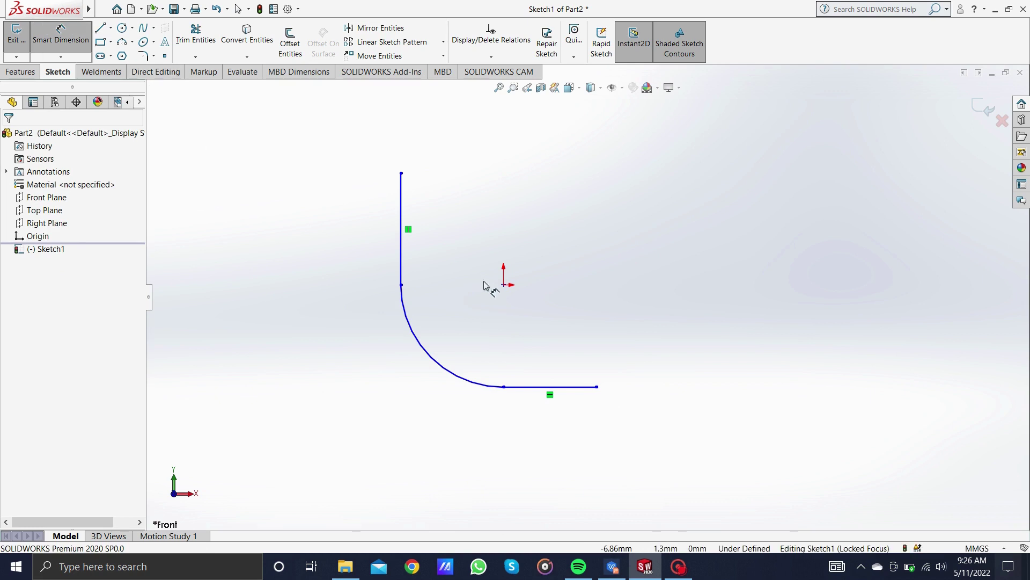
click(432, 356)
click(469, 334)
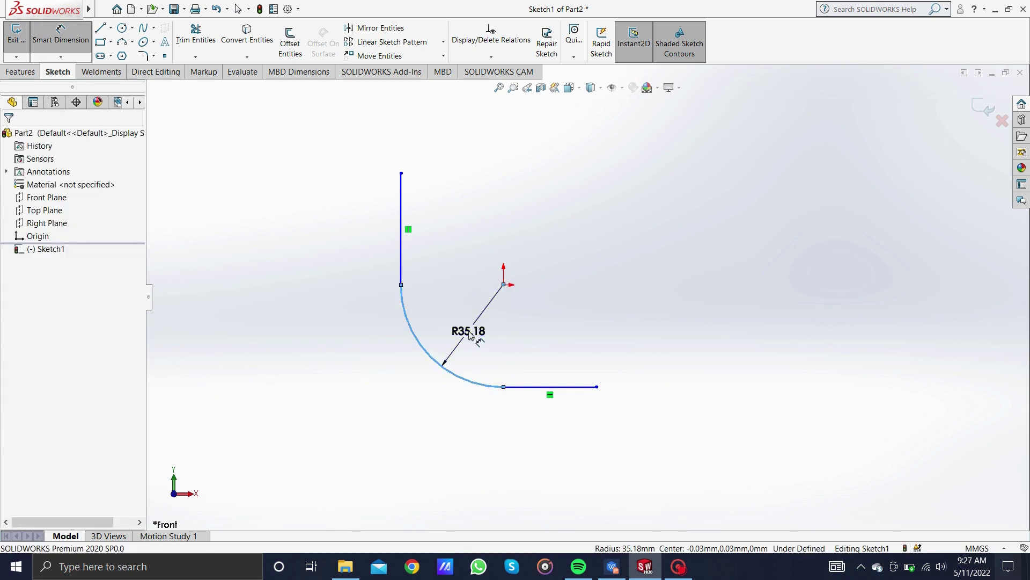
text(90)
key(Return)
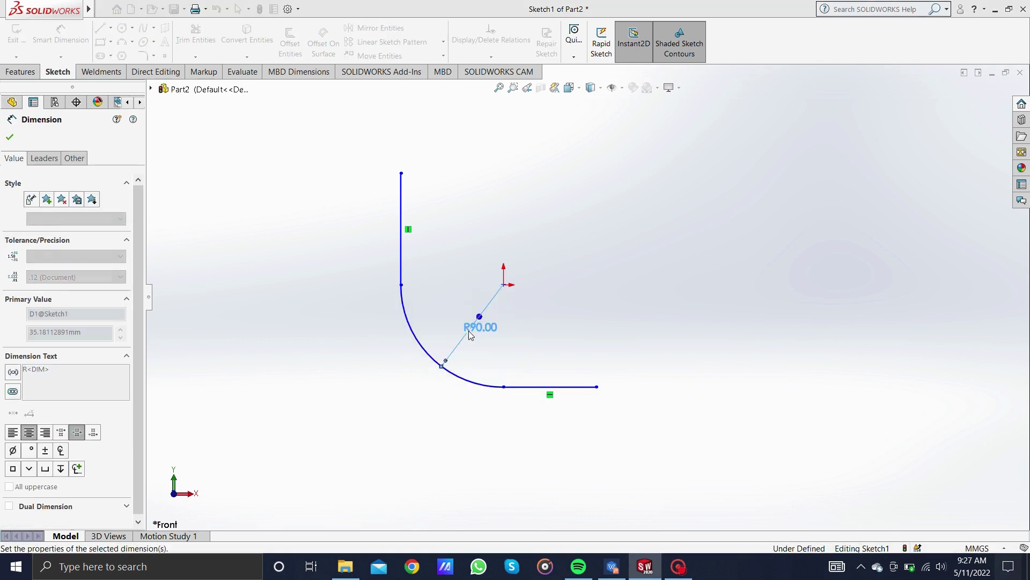
key(Escape)
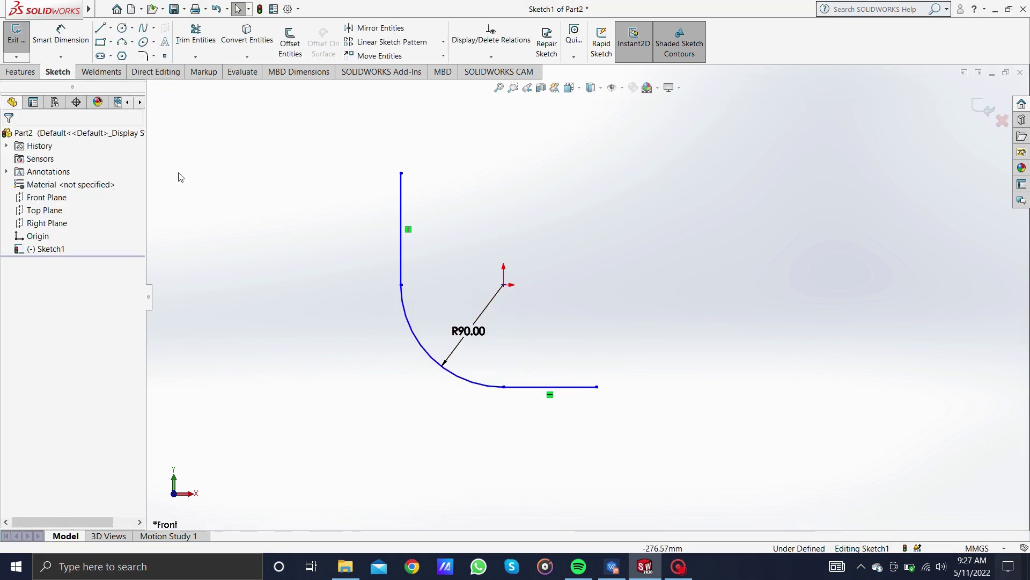
click(61, 33)
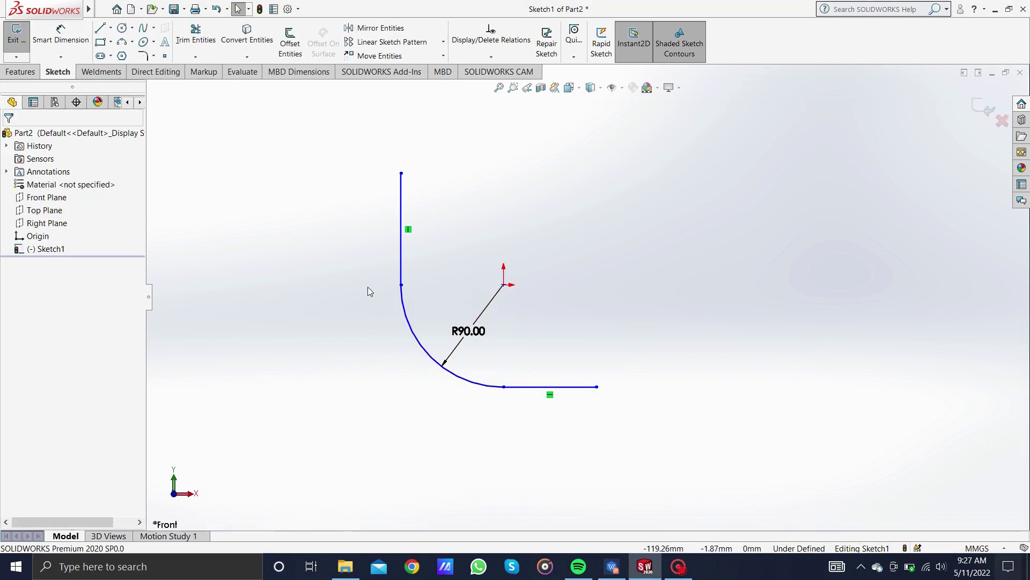
- Make the arc's top endpoint and centre horizontal
click(401, 285)
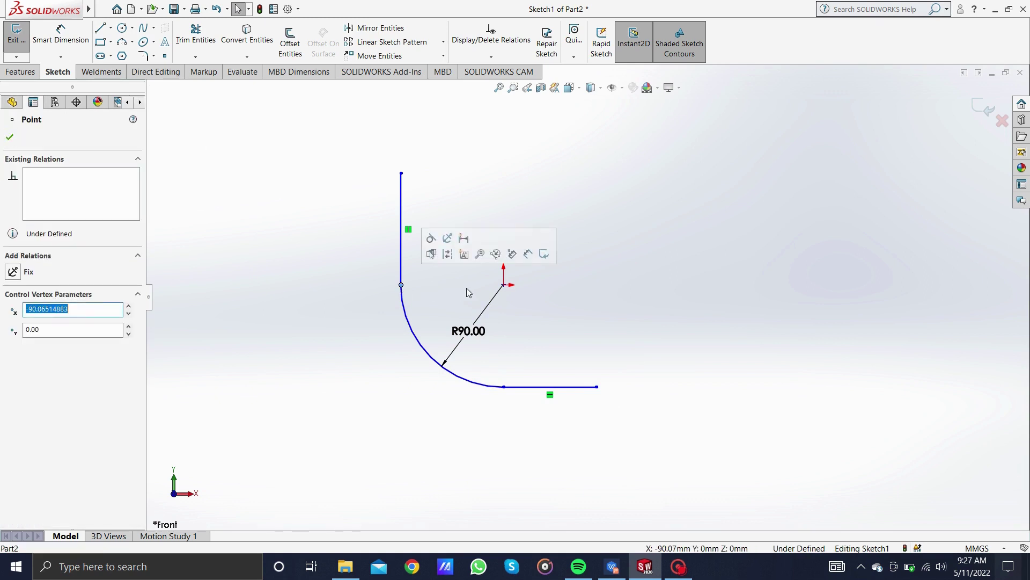
ctrl+click(505, 285)
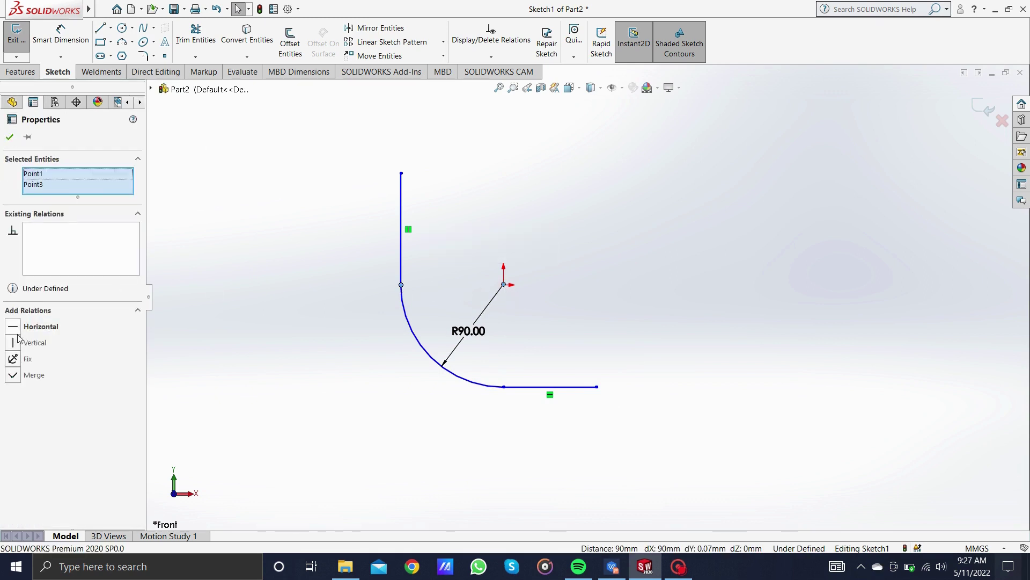
click(19, 327)
click(323, 330)
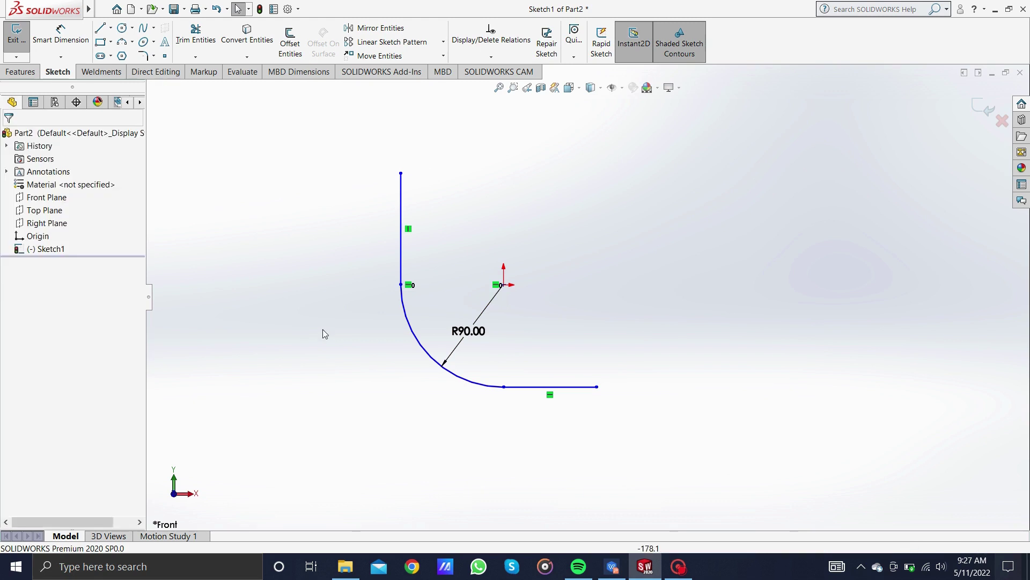
- Make the arc's centre and lower endpoint vertical
click(504, 285)
ctrl+click(504, 387)
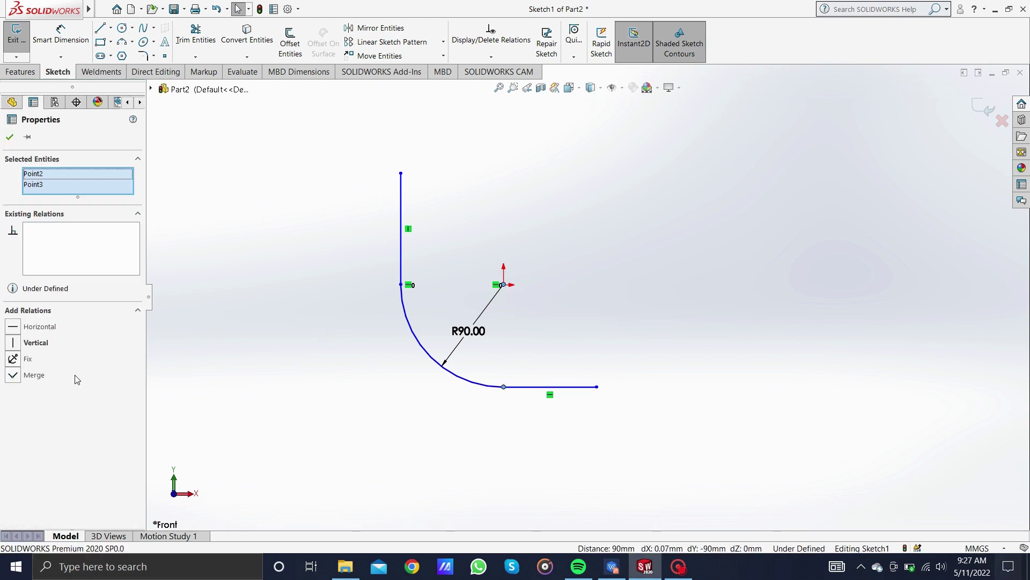
click(23, 344)
click(338, 404)
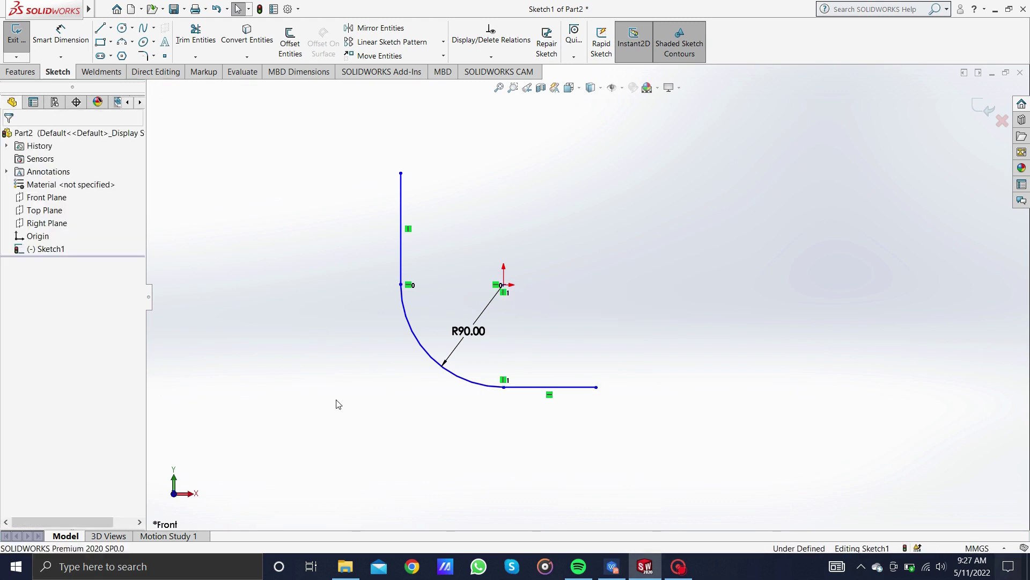
click(60, 34)
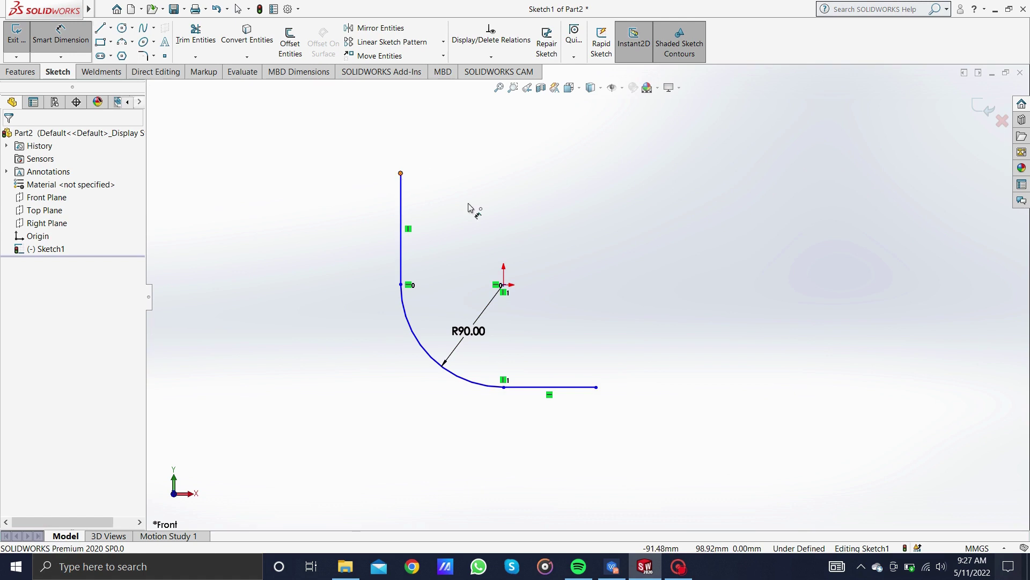
- Dimension the vertical line's top end 60 mm above the arc centre
click(503, 285)
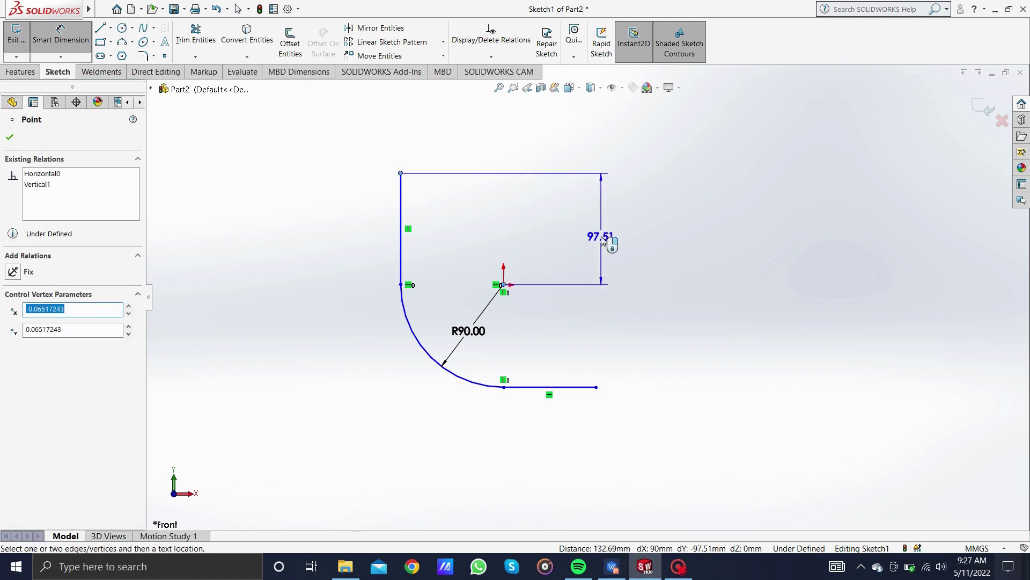
click(603, 235)
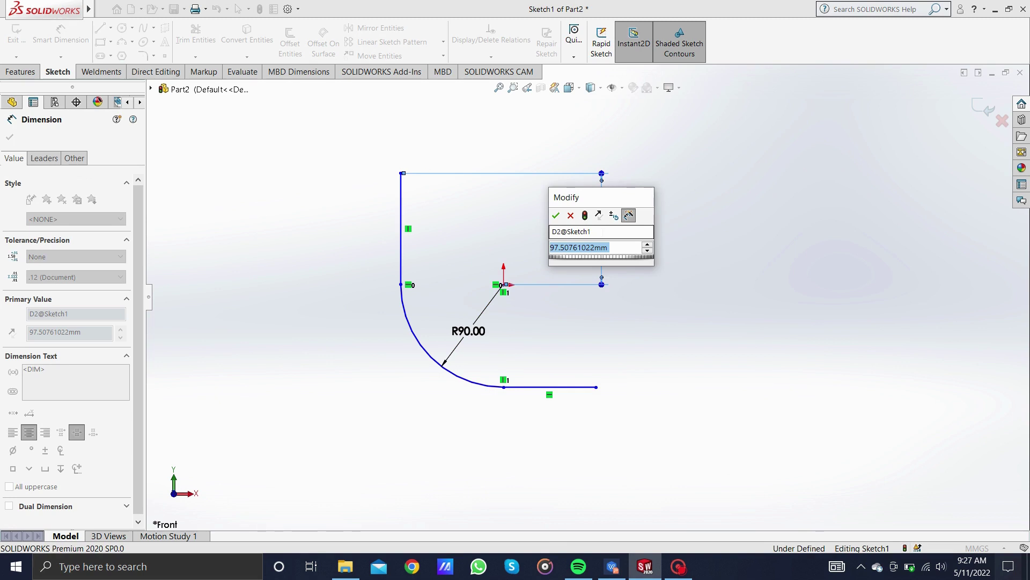
text(60)
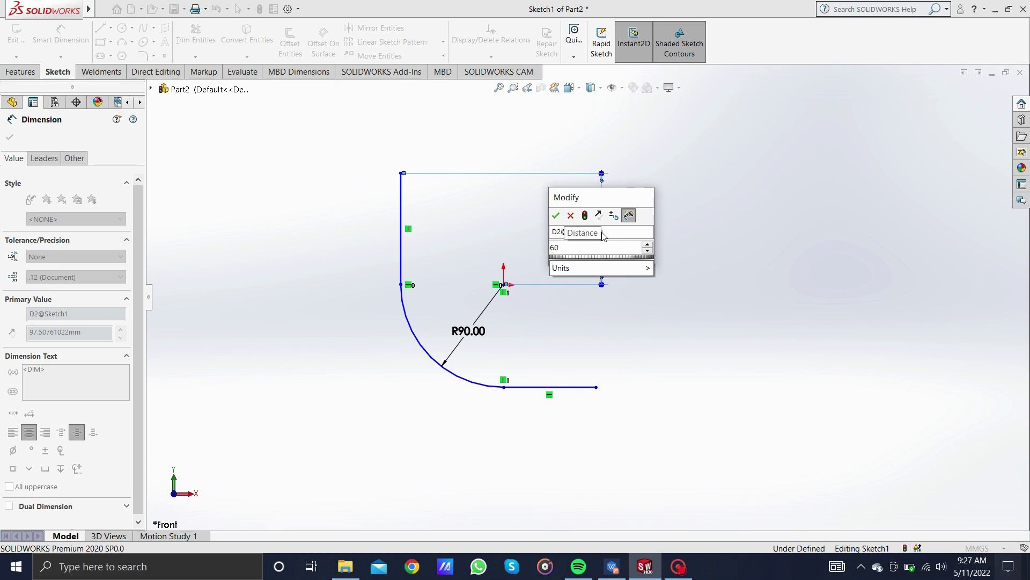
key(Return)
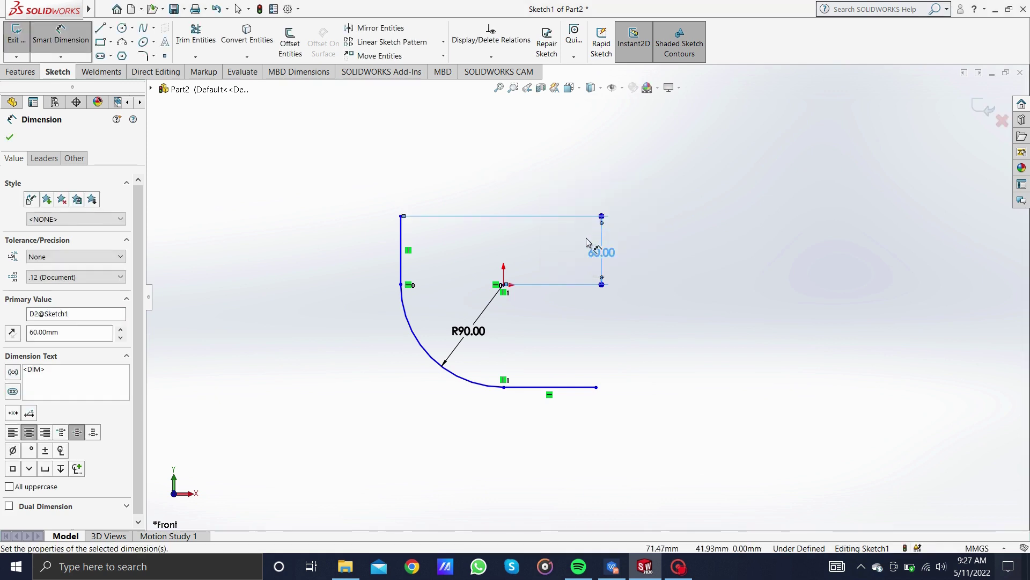
click(371, 282)
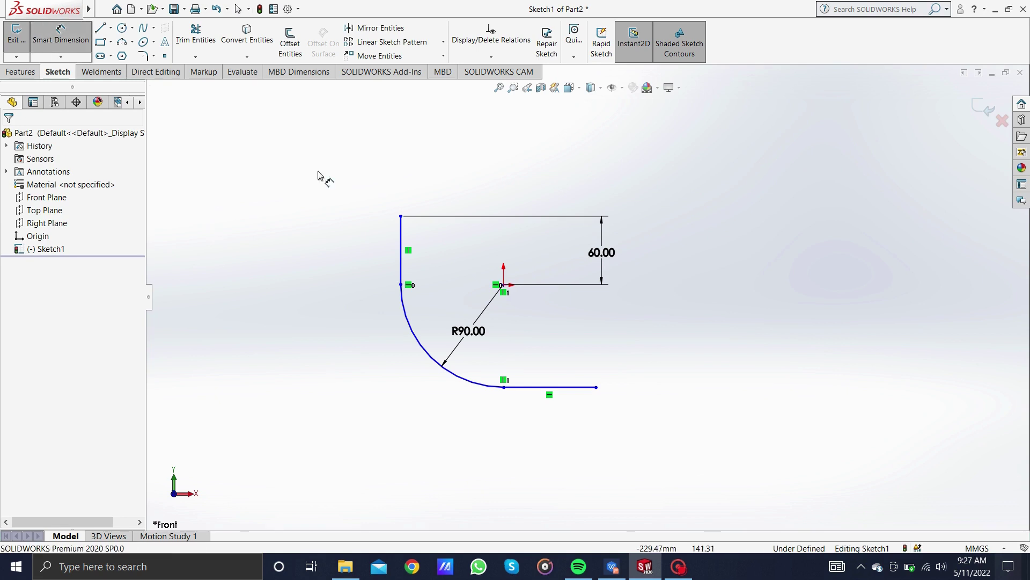
- Dimension the horizontal line's end 55 mm from the arc centre and move the label up
click(504, 288)
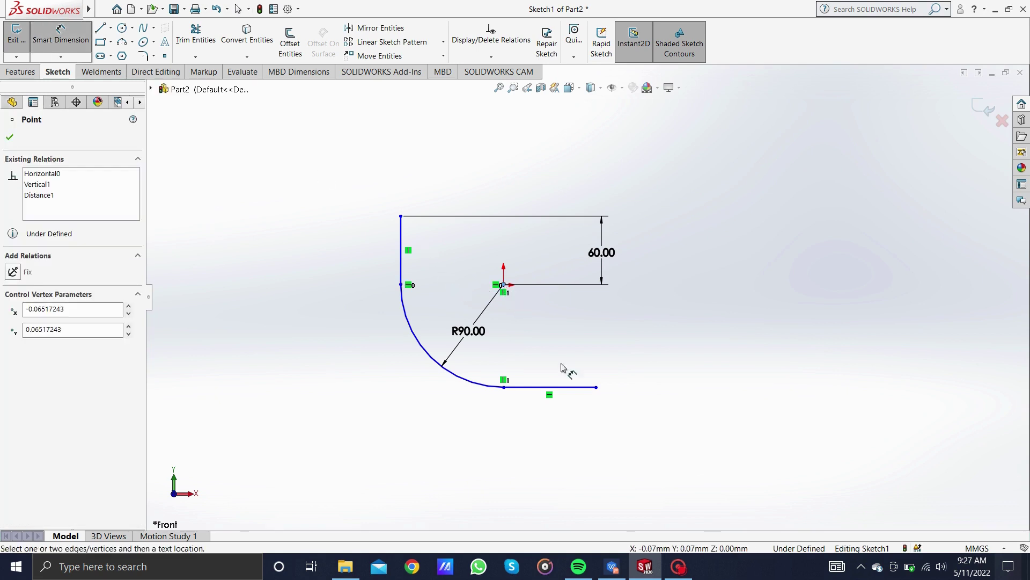
click(597, 388)
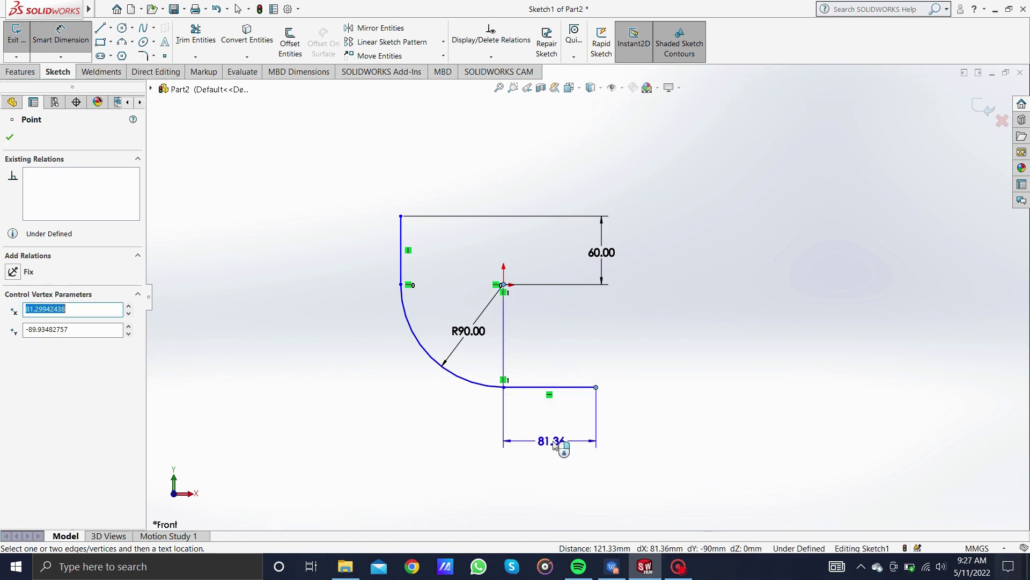
click(555, 445)
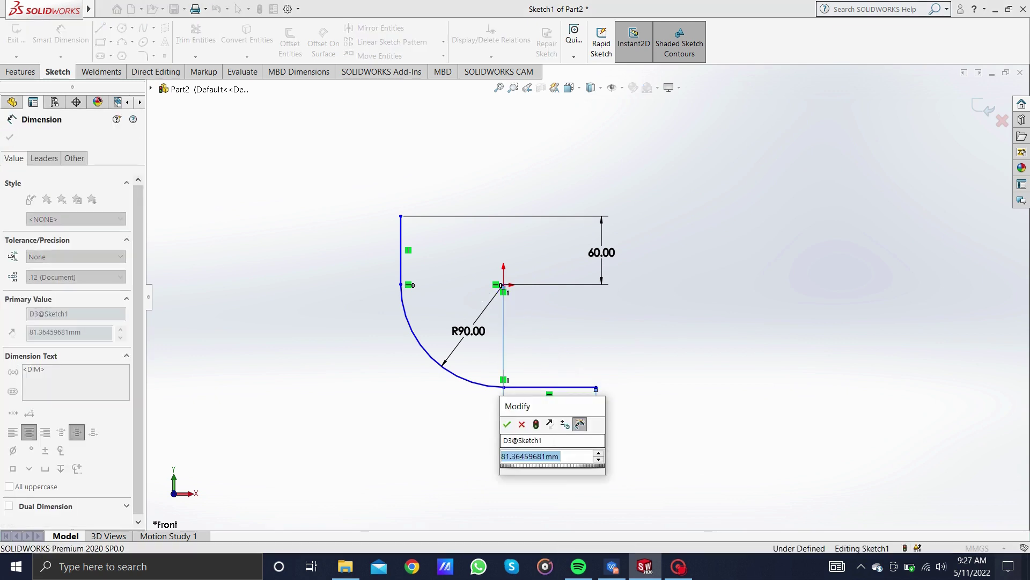
text(55)
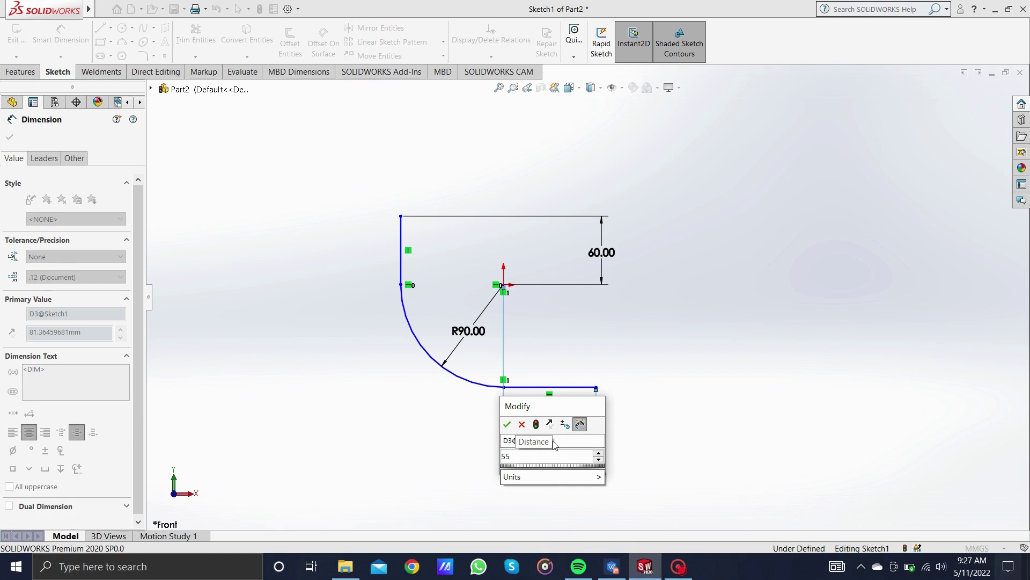
key(Return)
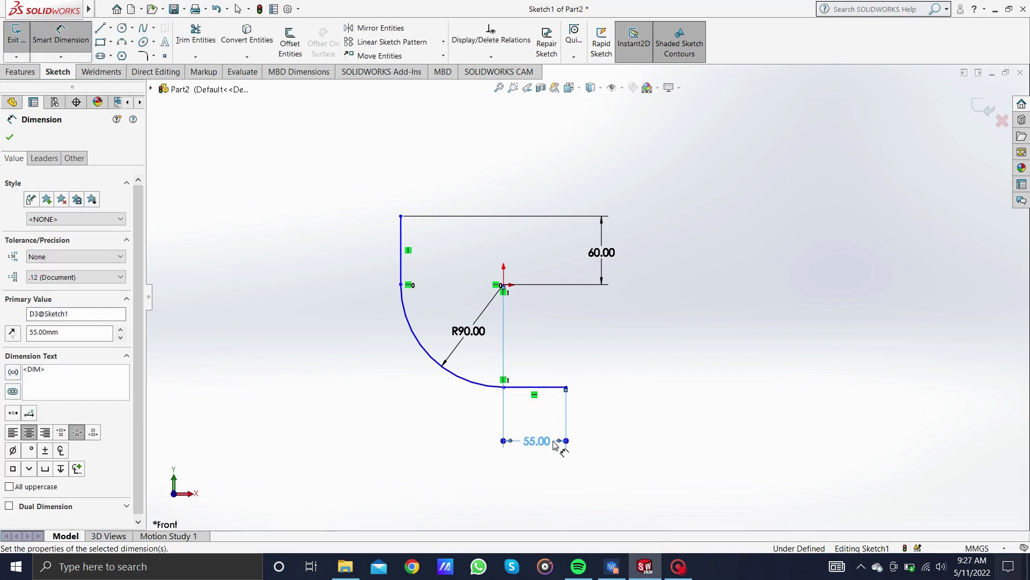
key(Escape)
drag(547, 448, 540, 341)
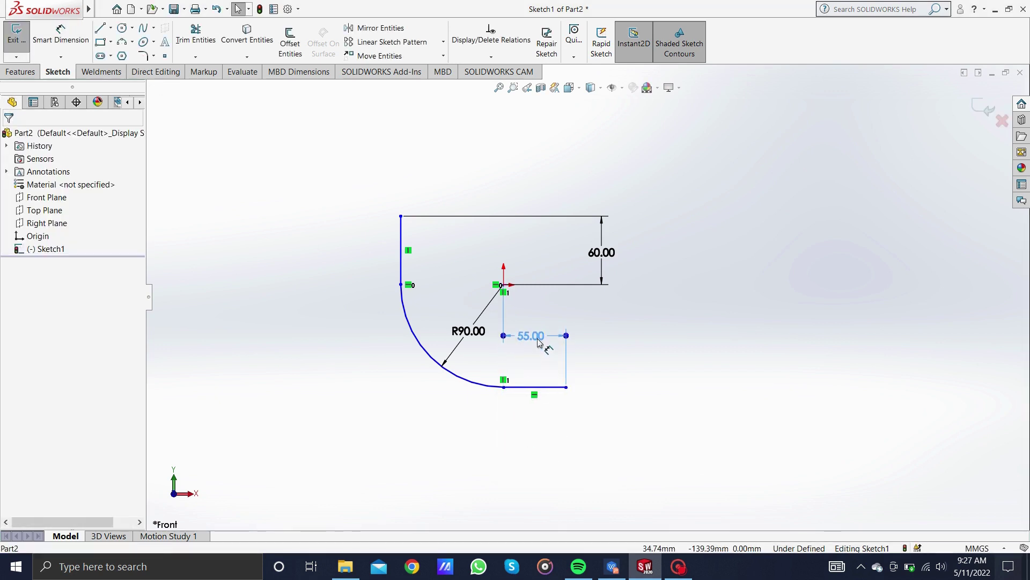
- Fully define the sketch automatically using the vertical line, arc and bottom line
click(590, 355)
scroll(521, 352, down, 3)
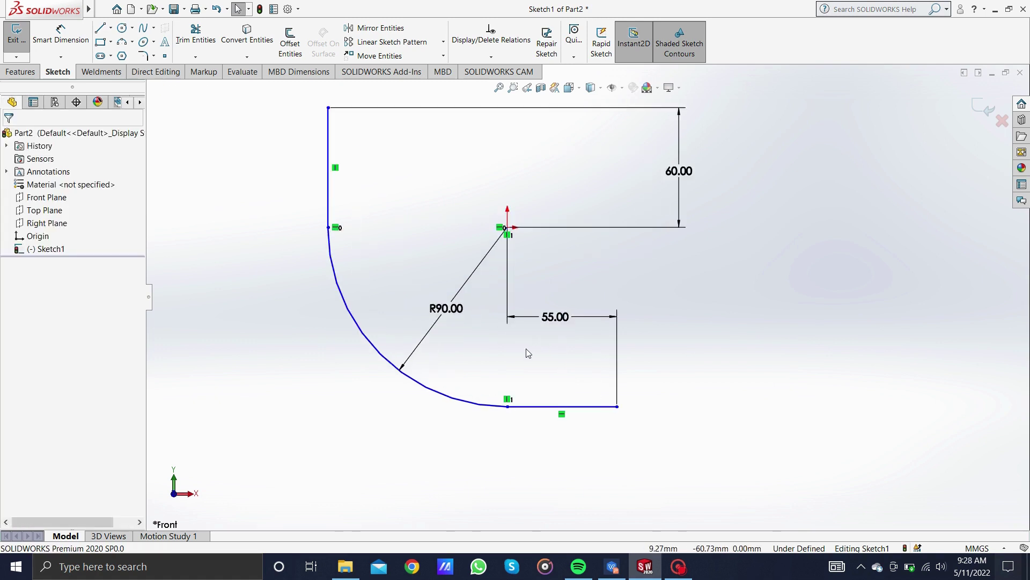
scroll(665, 310, up, 2)
scroll(659, 262, up, 2)
scroll(632, 275, down, 1)
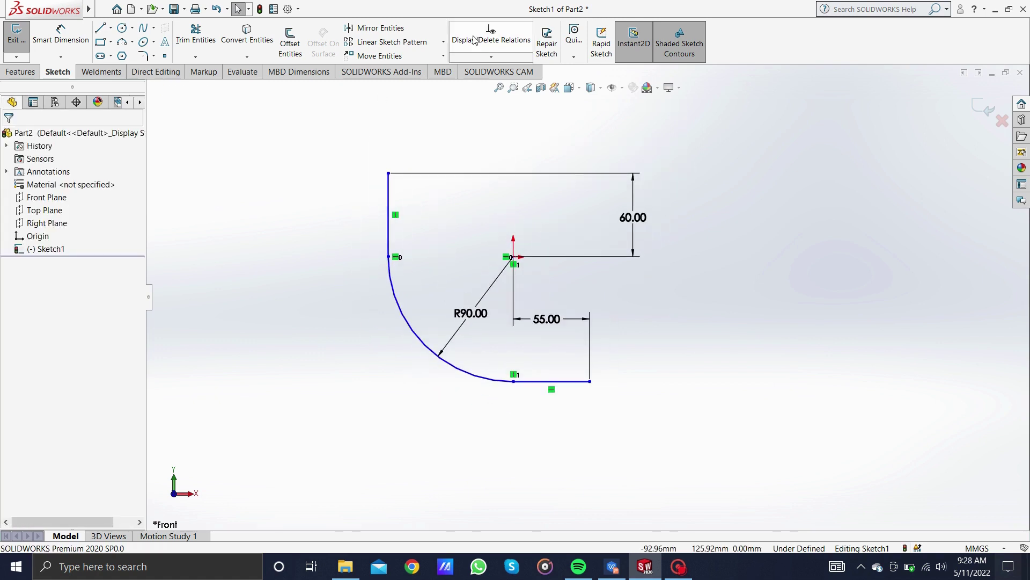
click(503, 57)
click(494, 100)
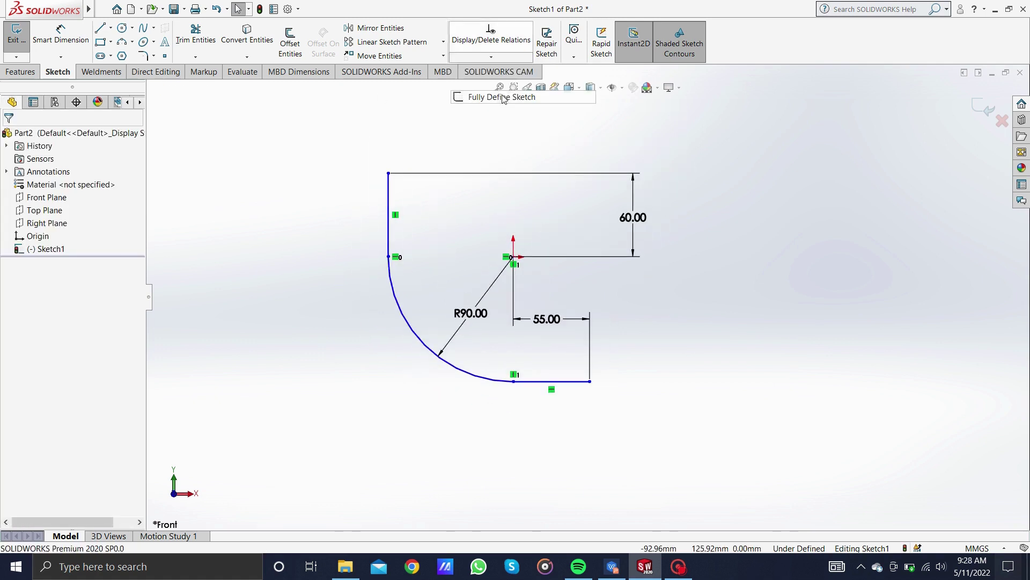
click(389, 236)
click(411, 320)
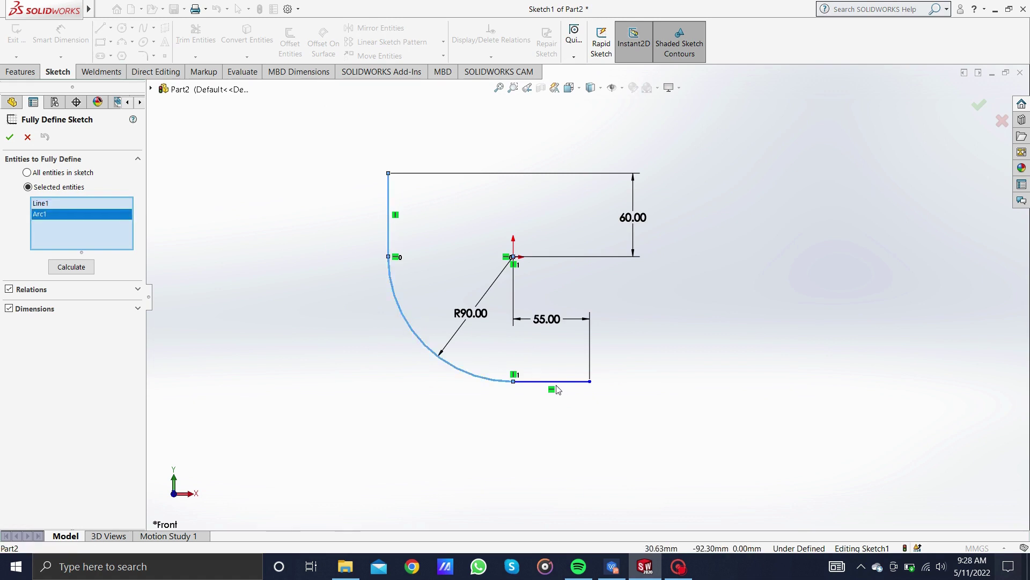
click(556, 382)
click(10, 138)
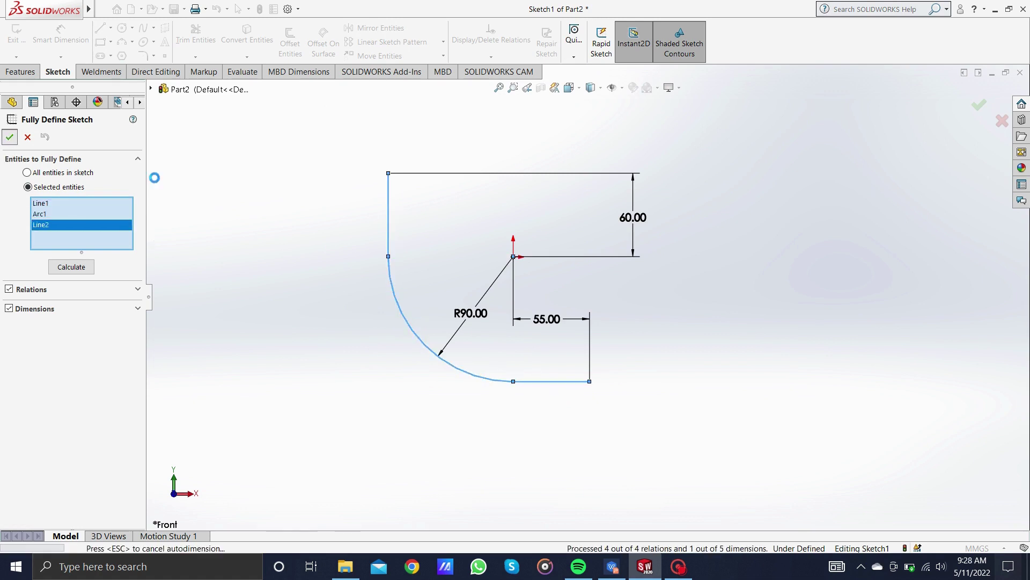
- Return to a normal view and exit the completed Sketch1
scroll(633, 311, up, 1)
mouse_move(664, 294)
middle_down()
mouse_move(614, 299)
mouse_move(690, 308)
mouse_move(637, 311)
mouse_move(665, 315)
mouse_move(669, 285)
middle_up()
key(ctrl+8)
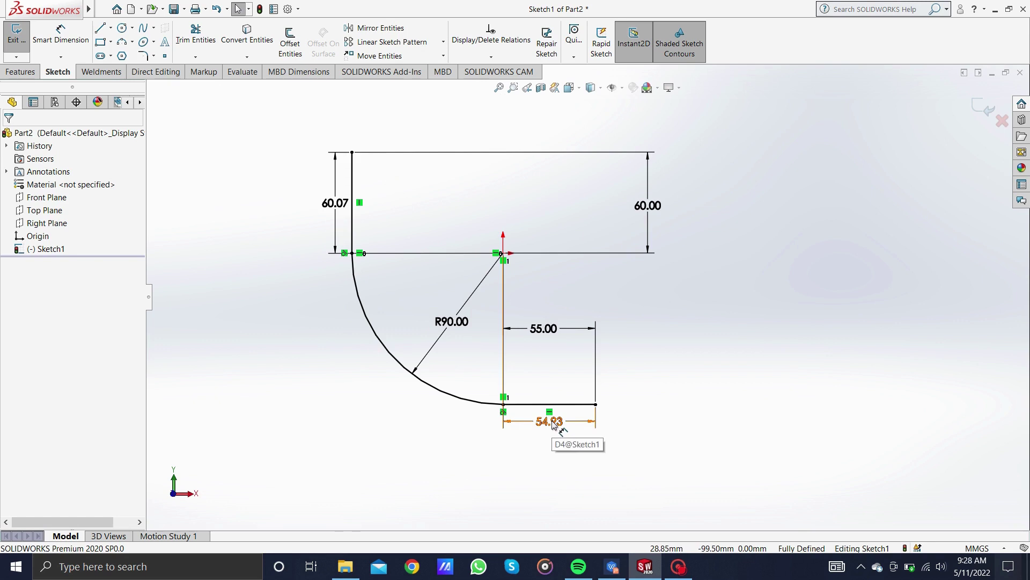
scroll(617, 304, up, 2)
mouse_move(620, 302)
middle_down()
mouse_move(594, 305)
mouse_move(644, 305)
mouse_move(626, 306)
middle_up()
key(ctrl+8)
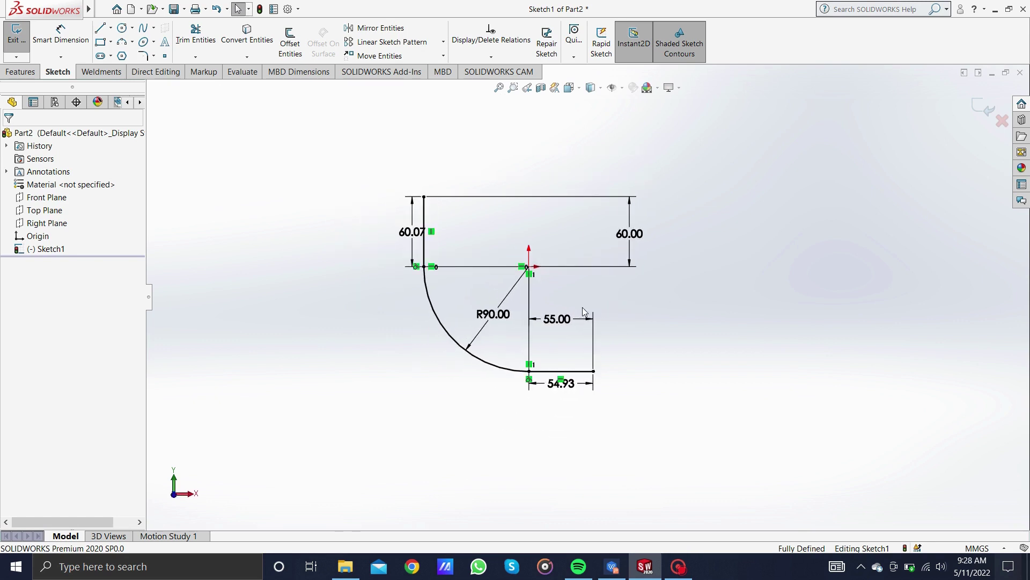
click(20, 71)
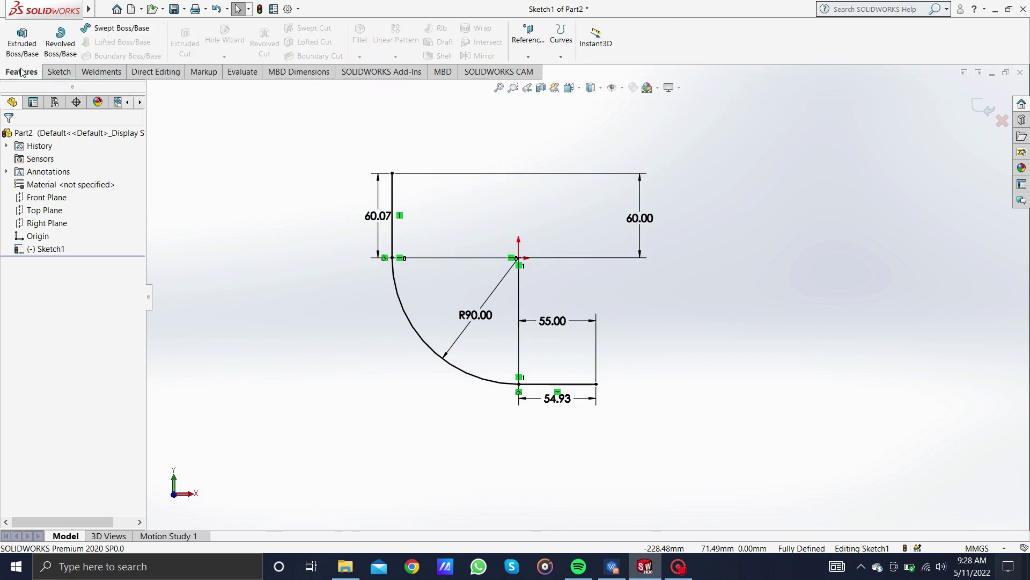
click(990, 114)
- Create Plane1 through the path's end point, parallel to the Right Plane
middle_drag(733, 254, 499, 217)
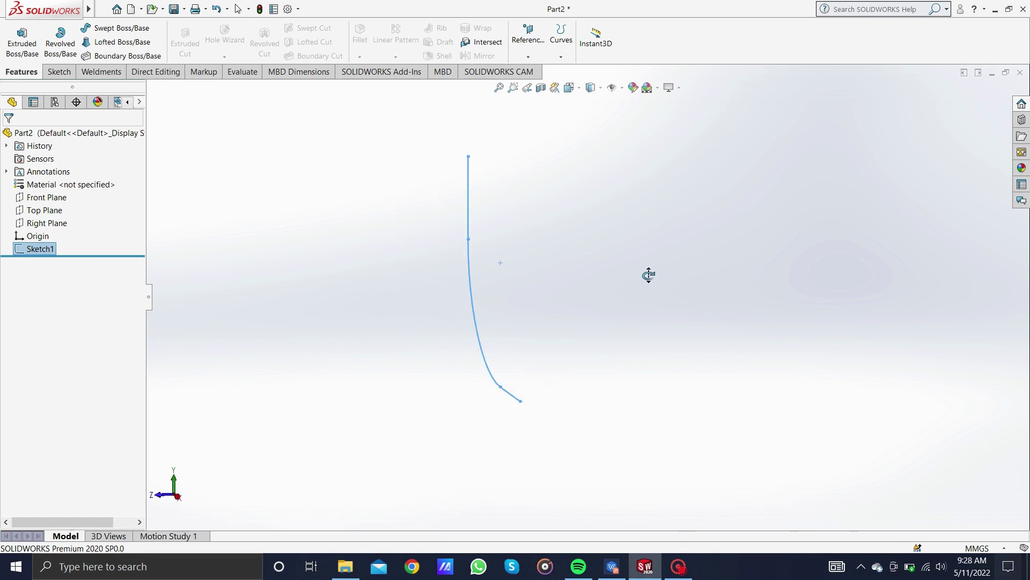
click(529, 57)
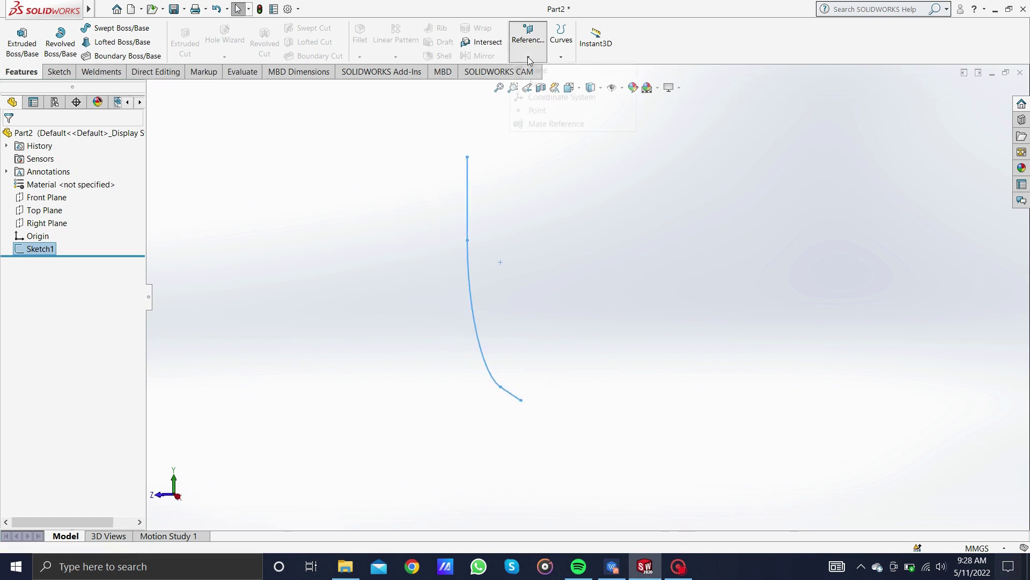
click(539, 69)
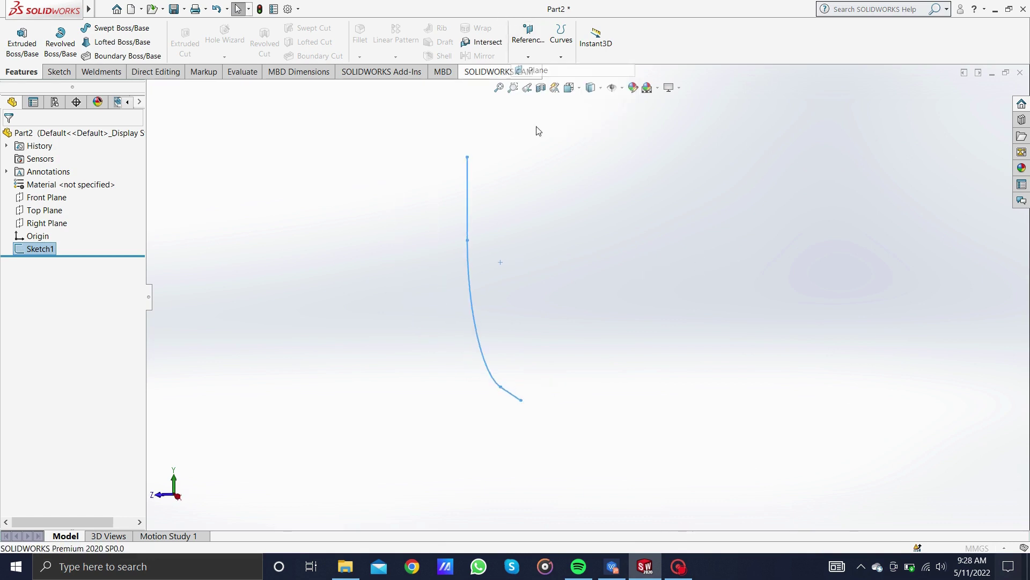
click(522, 400)
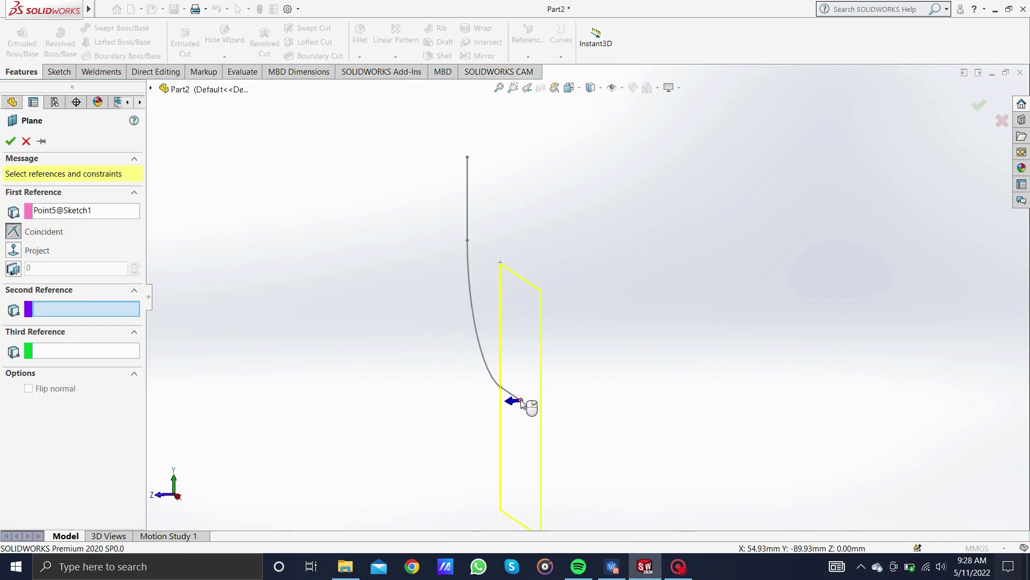
click(151, 90)
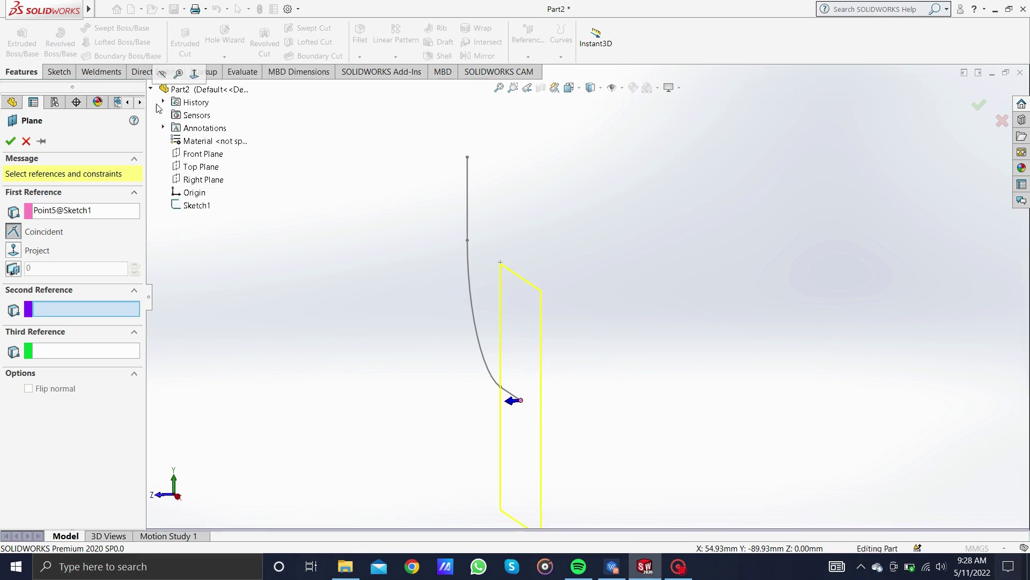
click(203, 181)
click(10, 142)
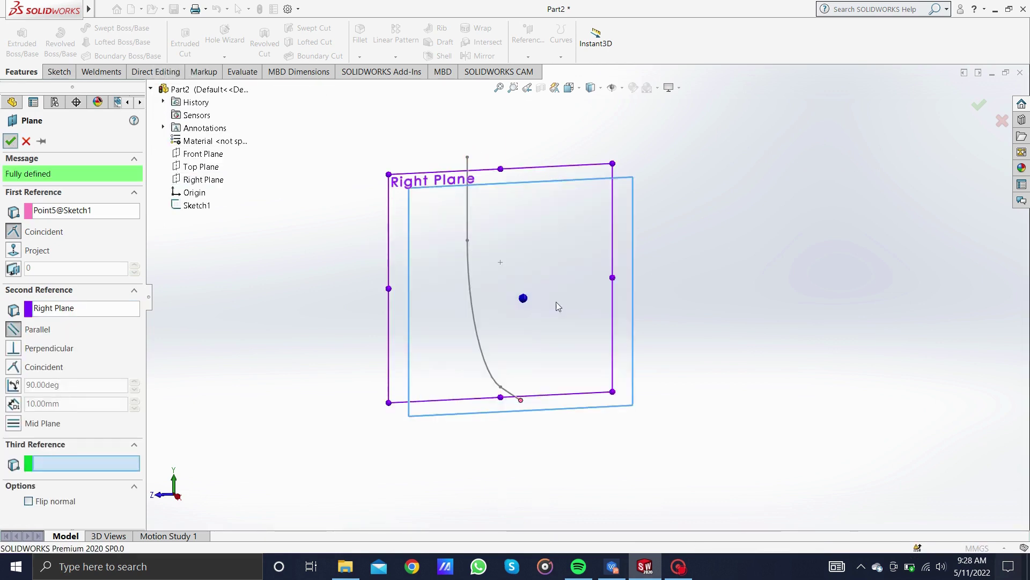
right_click(554, 337)
- Start a sketch on Plane1 and draw a circle near the path end
click(577, 319)
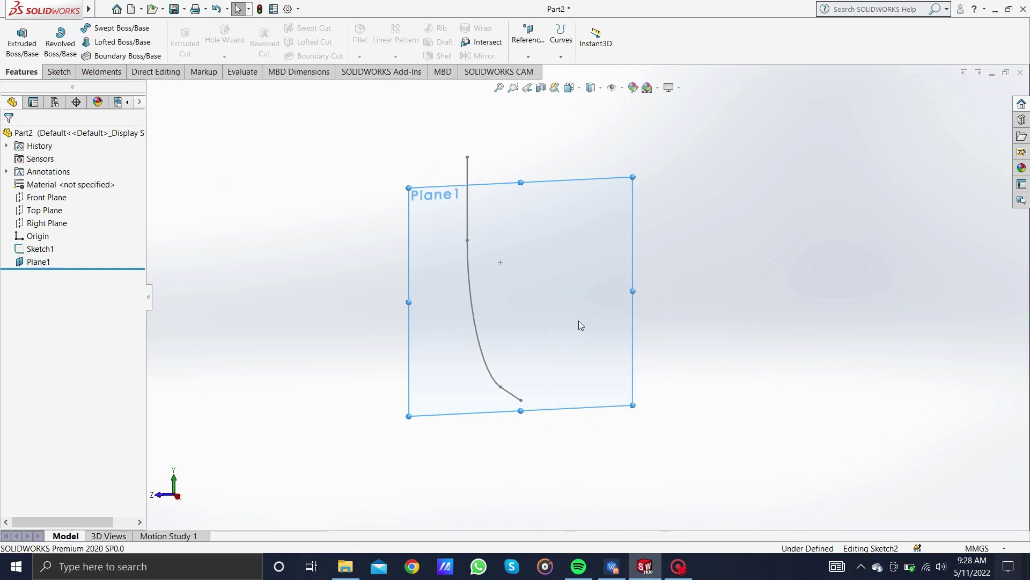
scroll(543, 350, down, 2)
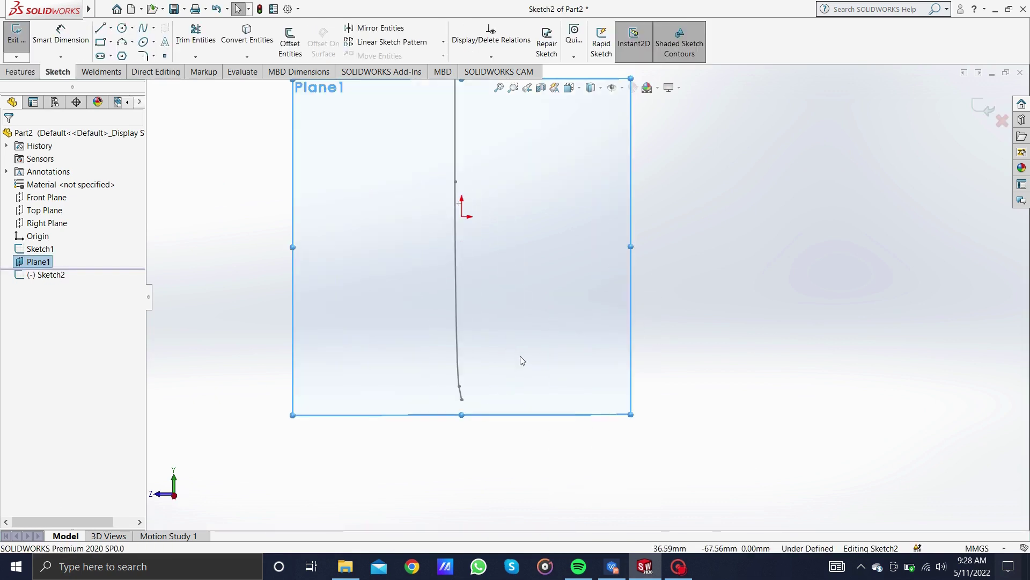
click(123, 29)
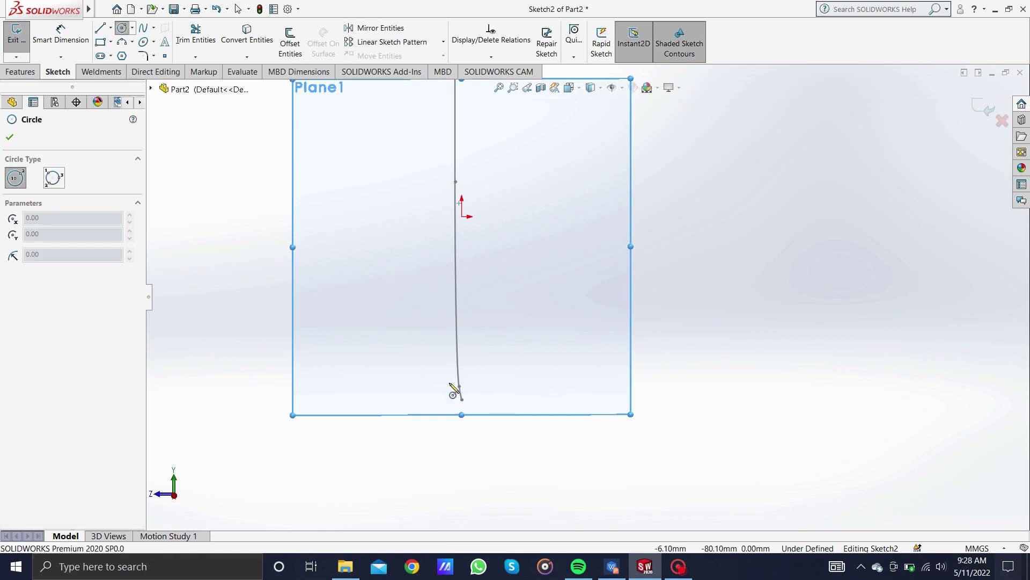
click(461, 400)
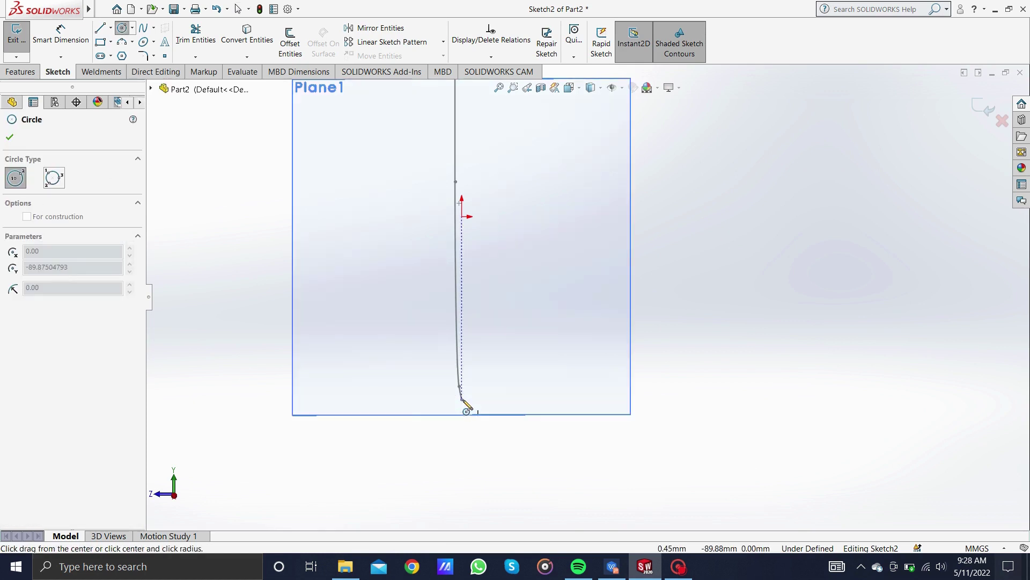
click(497, 439)
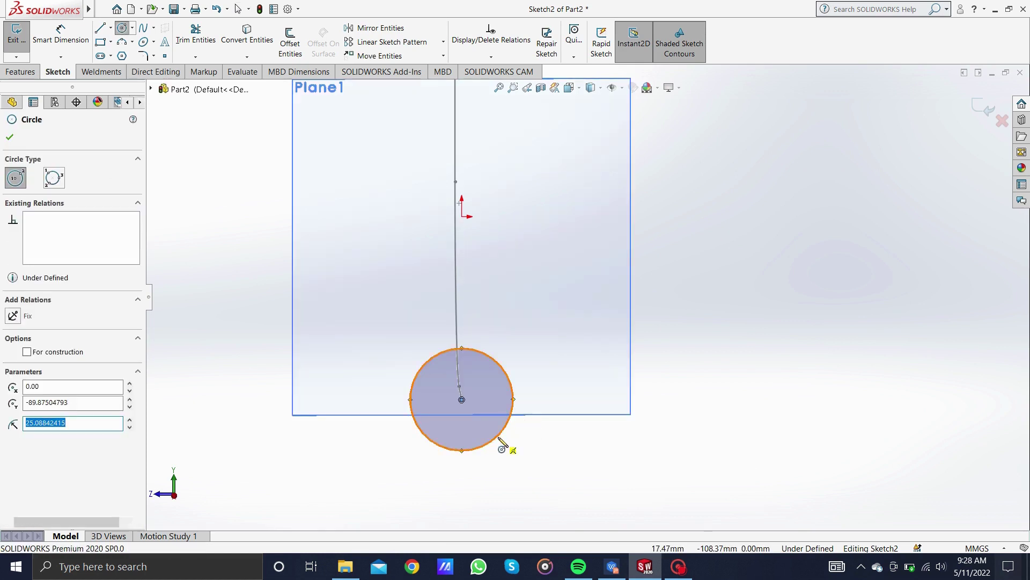
key(Escape)
- Make the circle's centre coincident with the path's end point and view Plane1 face-on
middle_drag(485, 398, 613, 432)
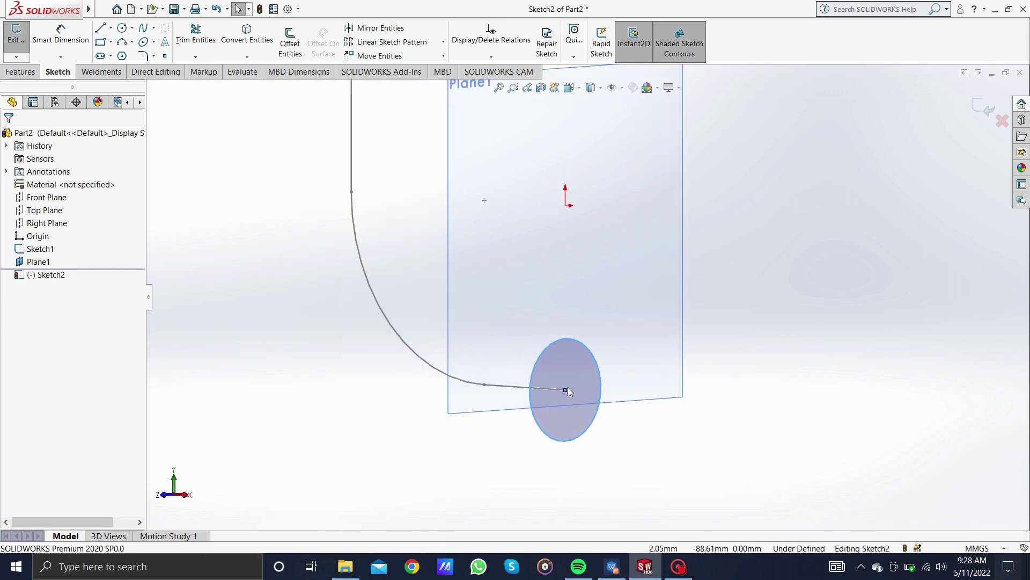
drag(566, 389, 591, 392)
click(590, 390)
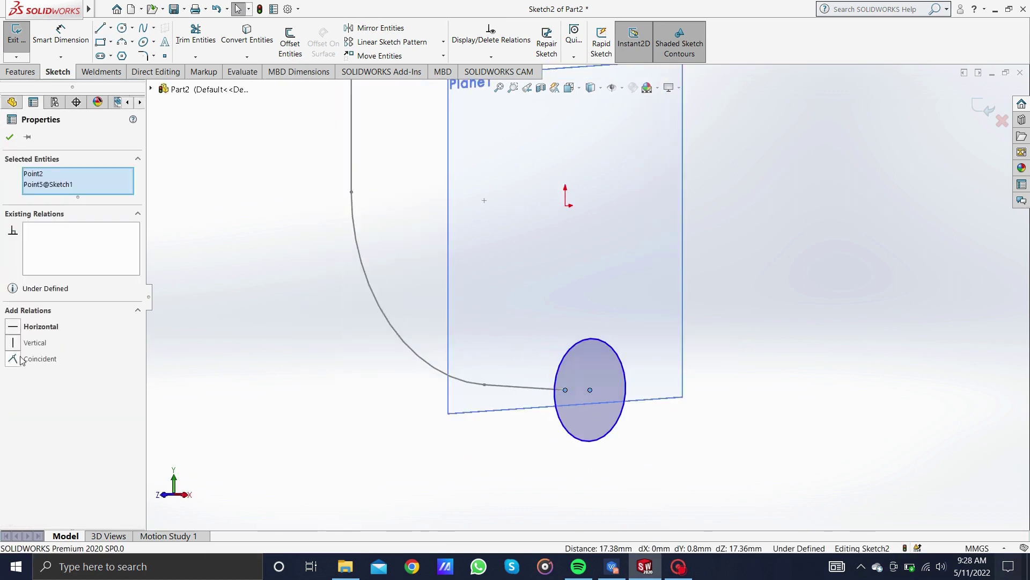
click(21, 359)
key(ctrl+8)
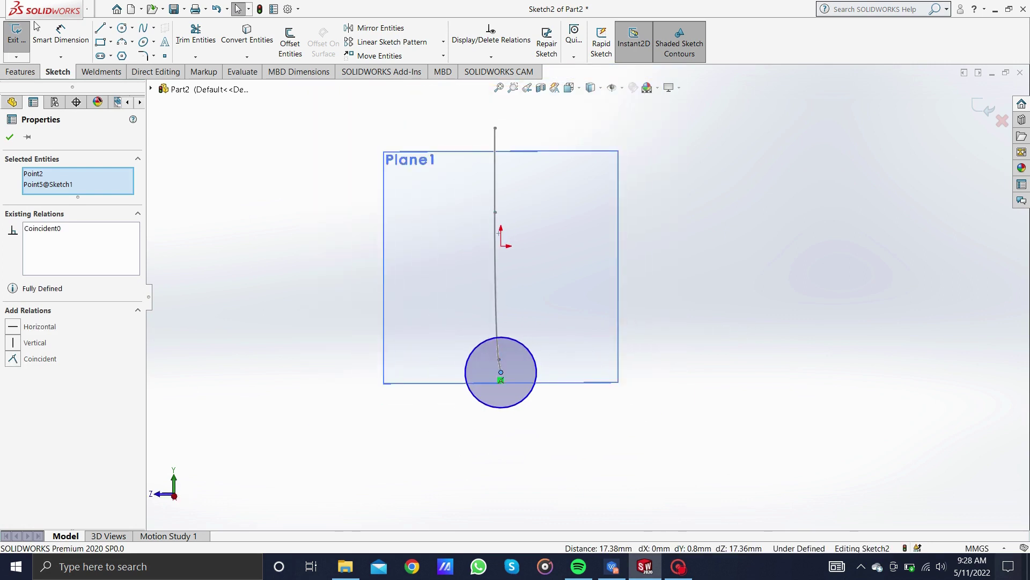
click(60, 36)
- Dimension the outer circle to Ø97 mm
click(528, 348)
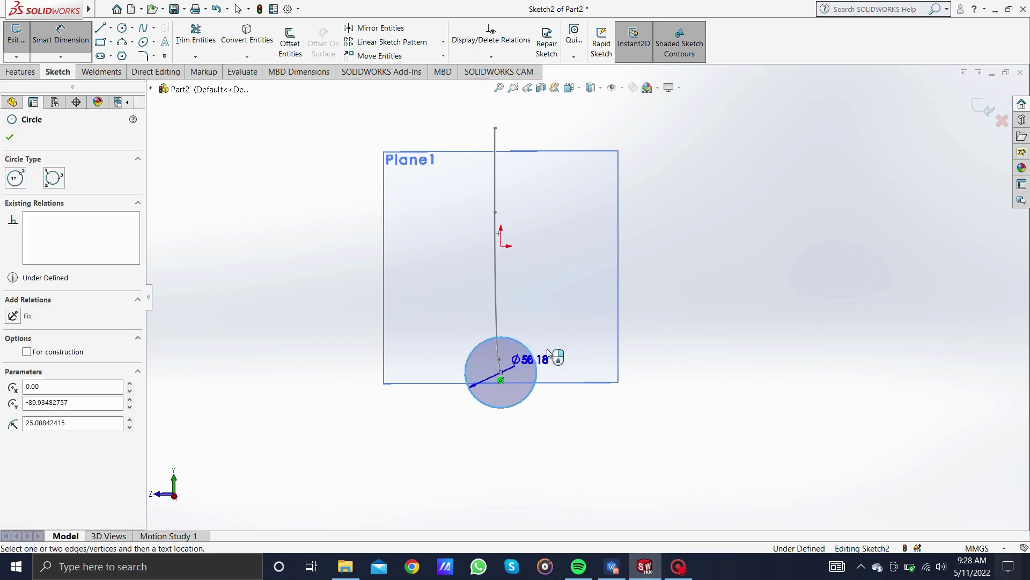
click(648, 379)
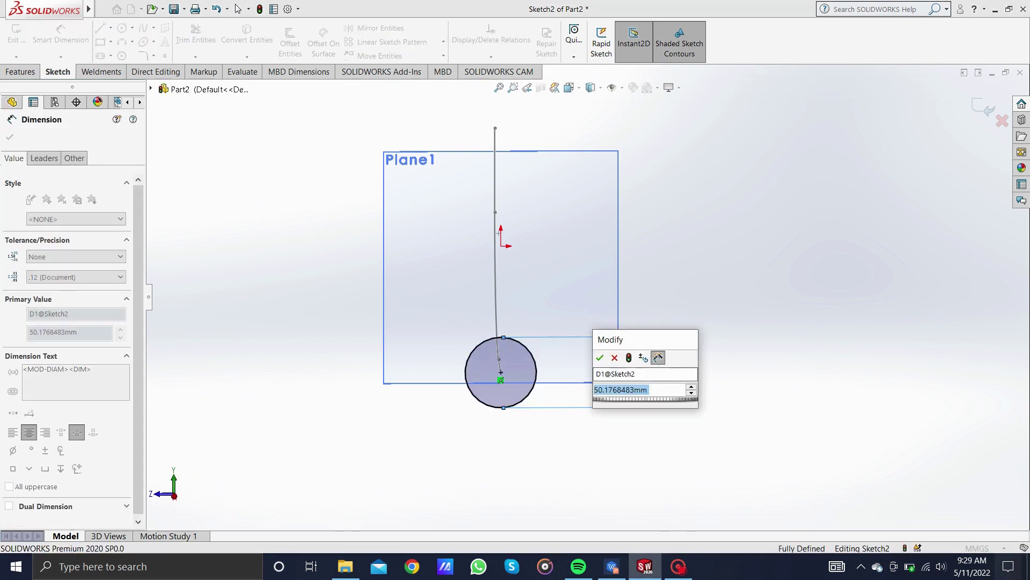
text(97)
key(Return)
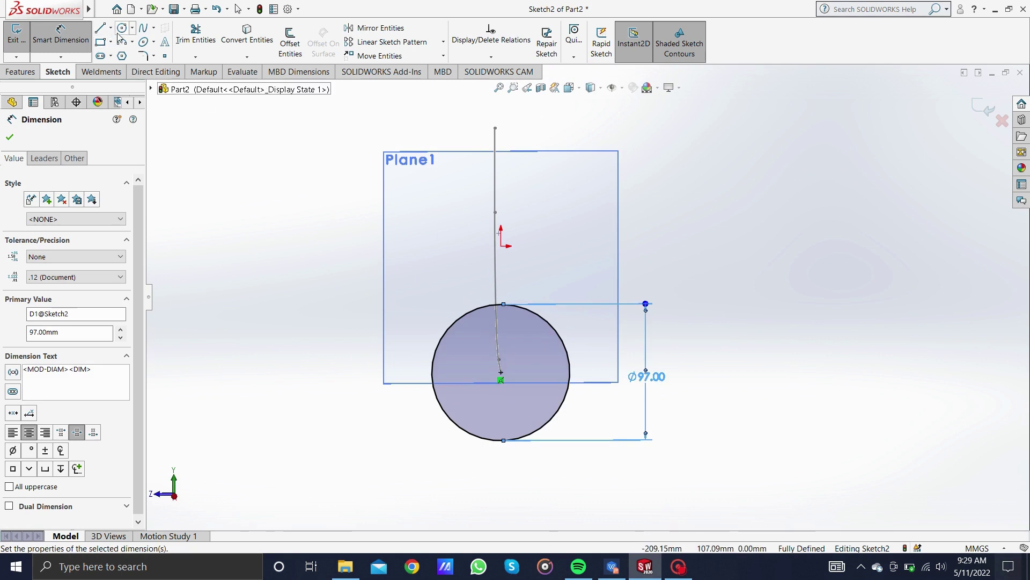
- Draw a concentric inner circle and dimension it to Ø67 mm
click(122, 28)
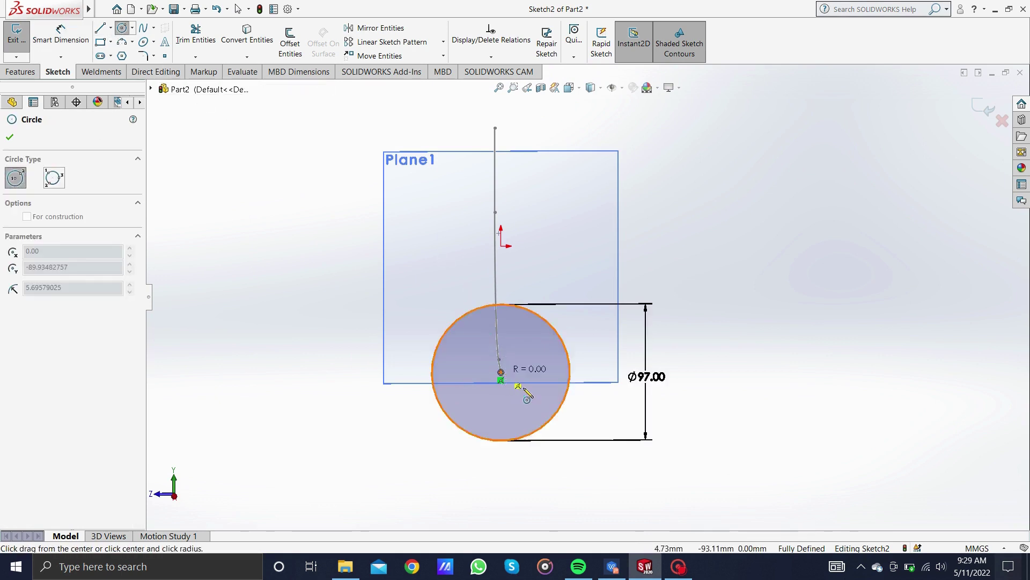
click(543, 409)
key(Escape)
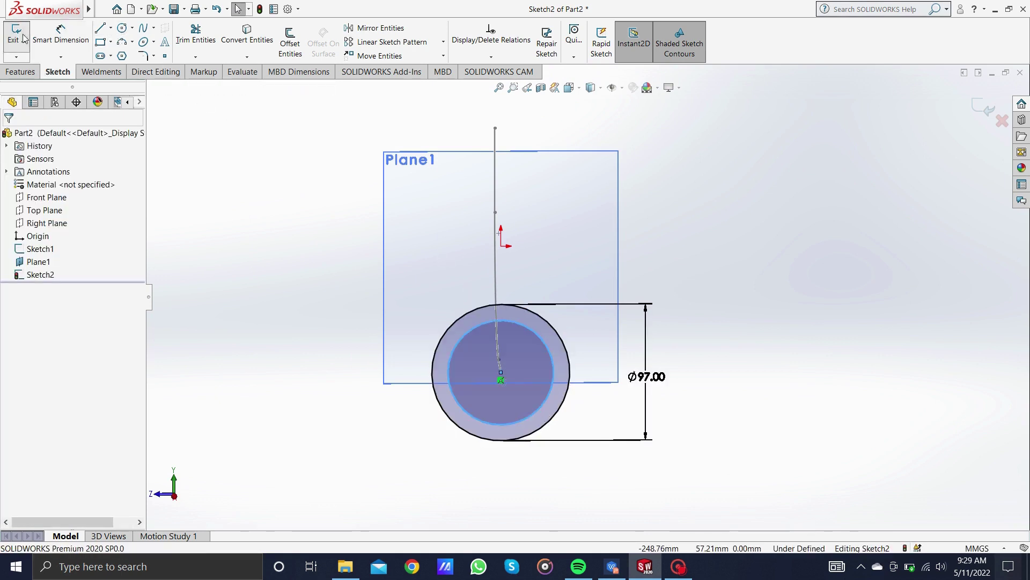
click(61, 35)
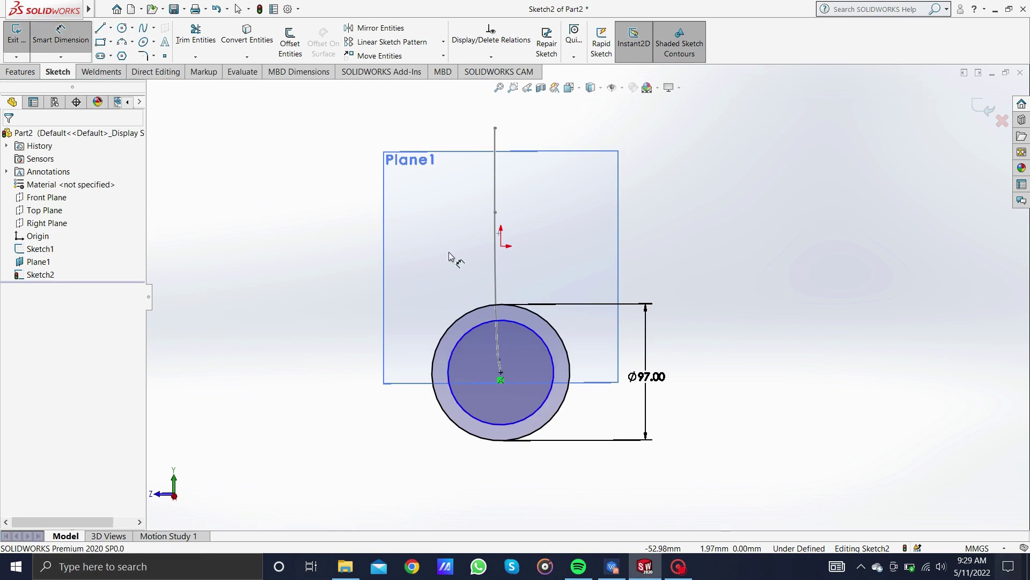
click(554, 372)
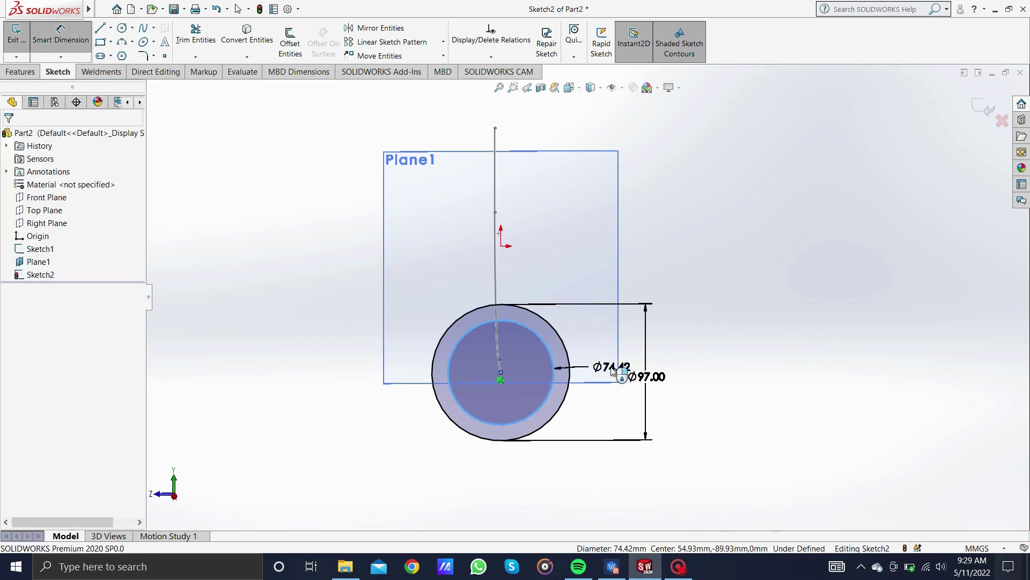
click(615, 371)
text(67)
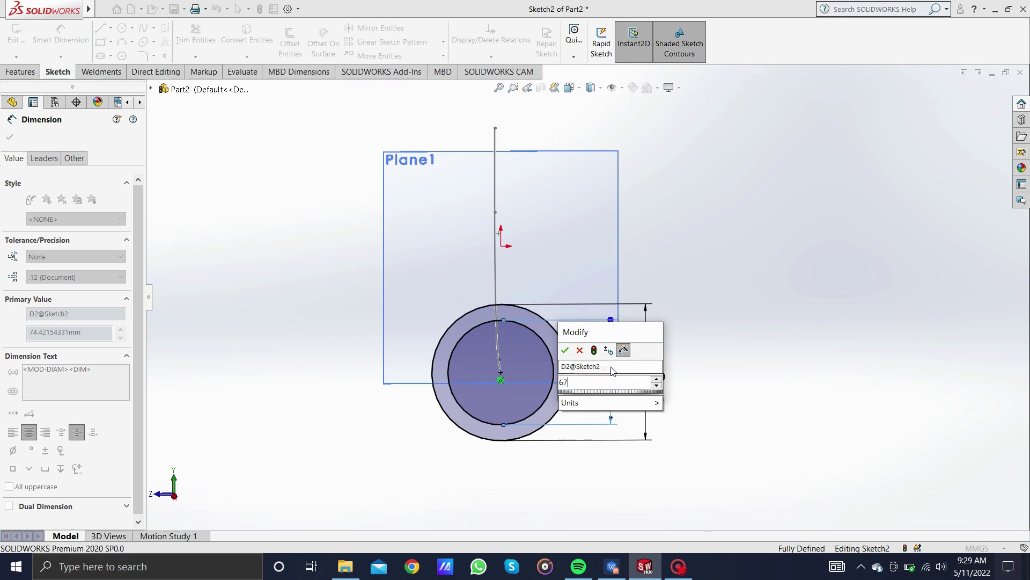
key(Return)
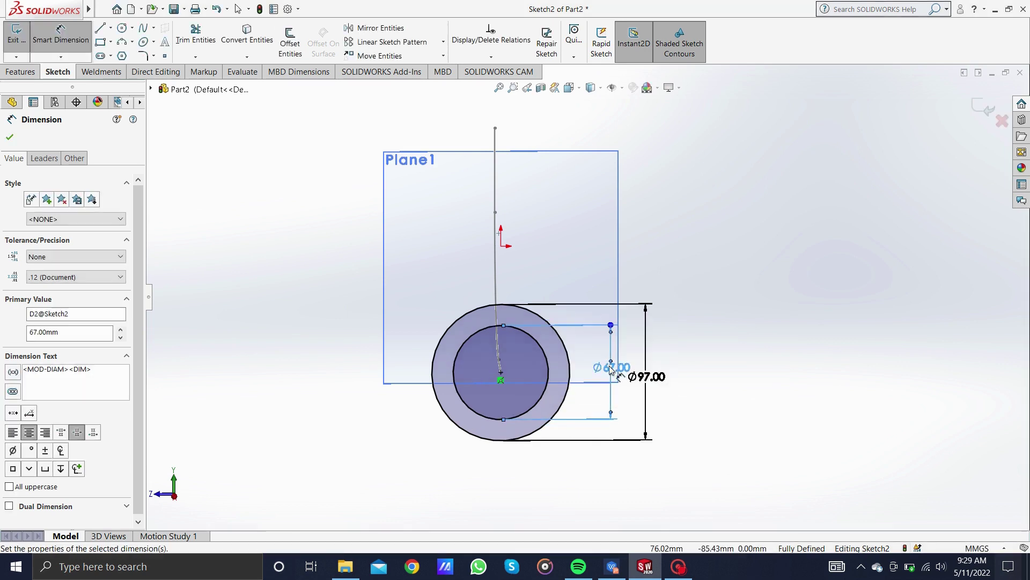
key(Escape)
click(41, 69)
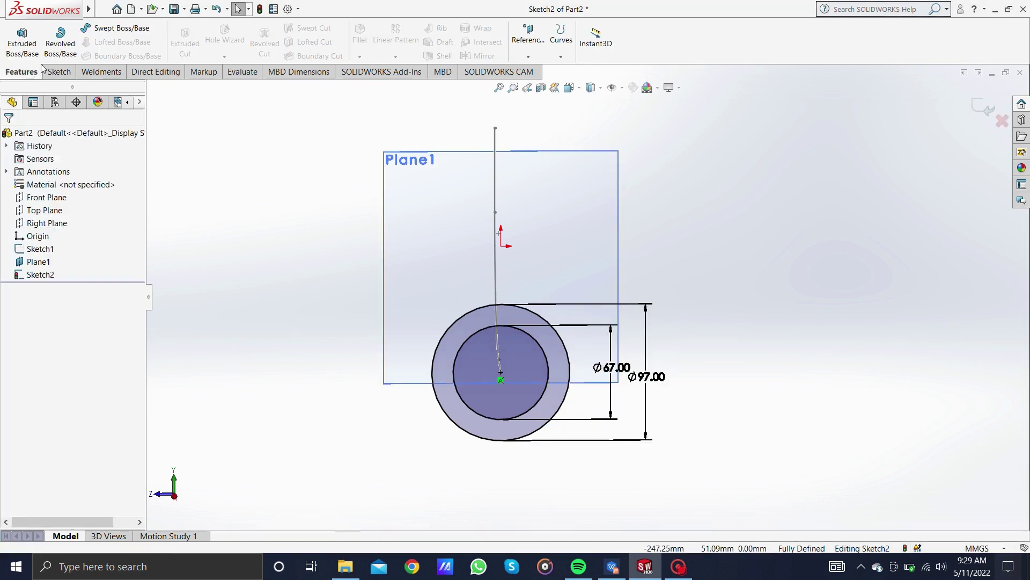
- Sweep the Sketch2 ring profile along the Sketch1 path to form the hollow elbow
click(109, 30)
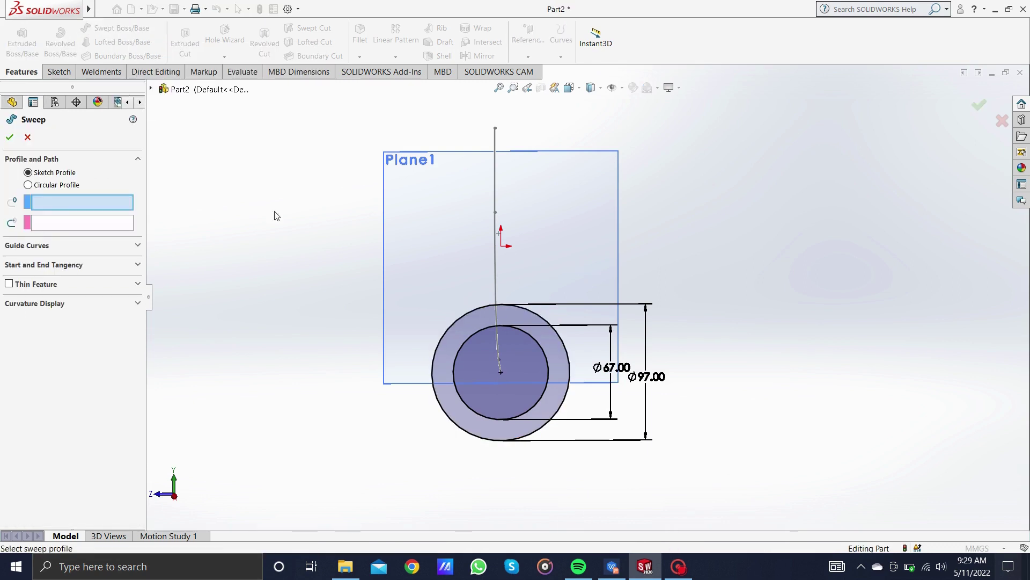
click(151, 89)
click(197, 231)
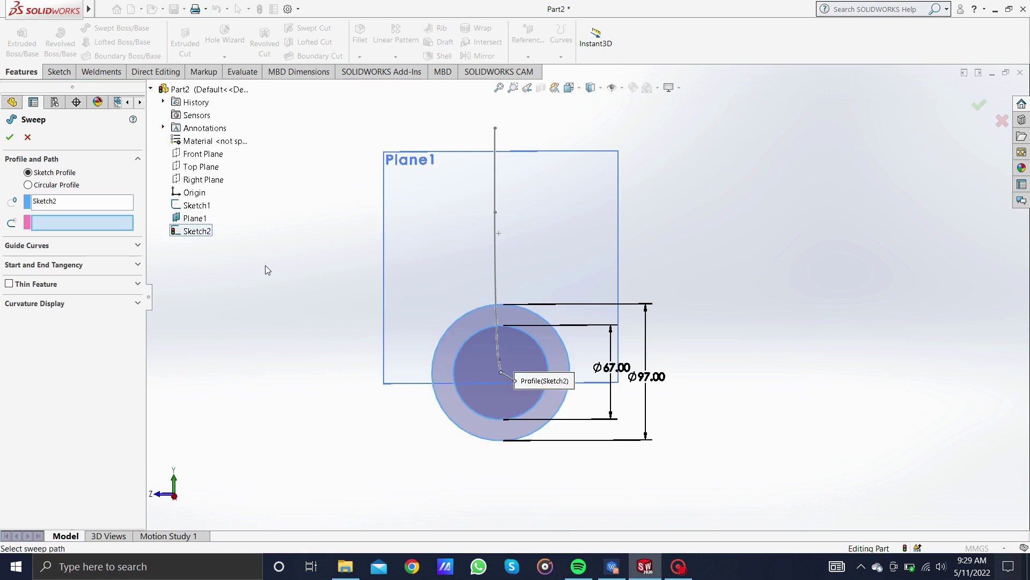
mouse_move(265, 269)
middle_down()
mouse_move(313, 290)
mouse_move(344, 288)
middle_up()
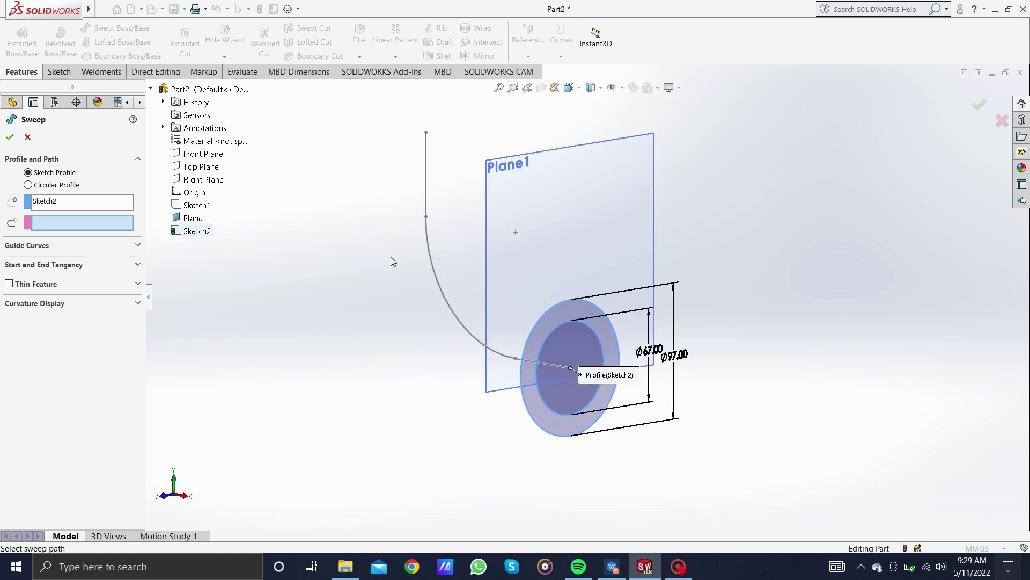
click(439, 284)
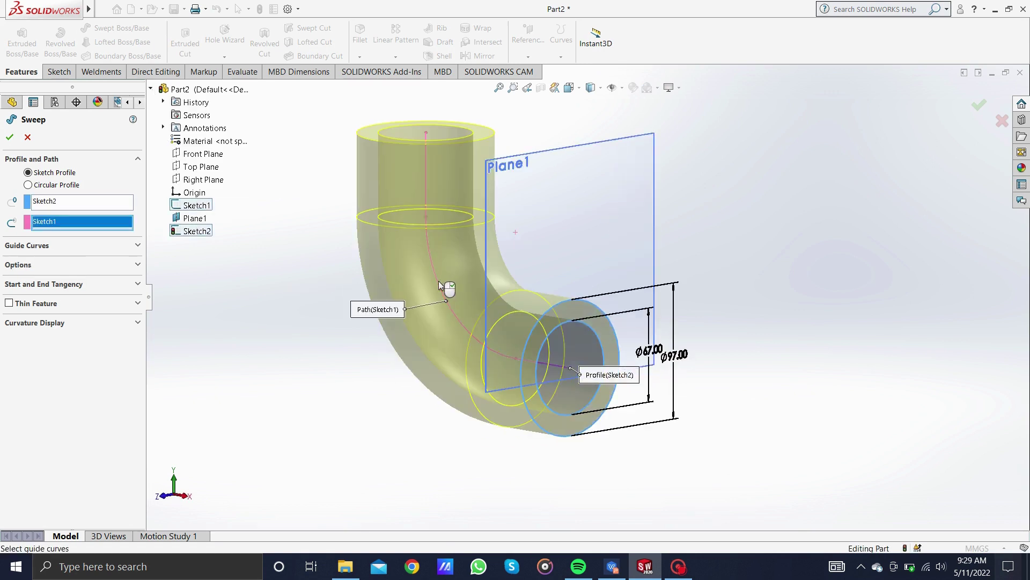
click(9, 136)
- Hide Plane1 from the view
mouse_move(553, 199)
middle_down()
mouse_move(642, 255)
mouse_move(626, 213)
mouse_move(531, 304)
middle_up()
right_click(626, 212)
click(644, 189)
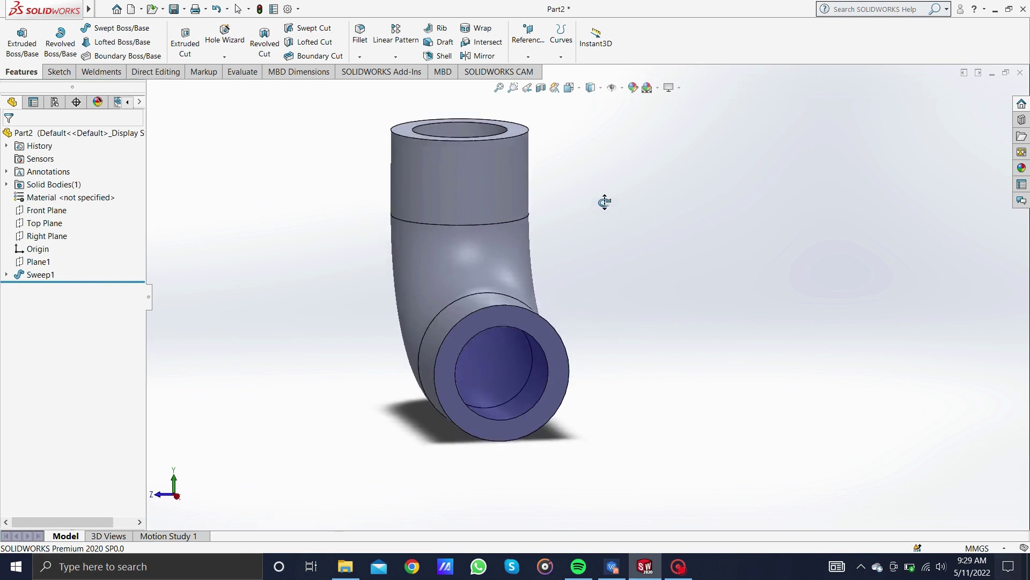
right_click(530, 305)
- Start a sketch on the elbow's end face and convert the inner bore edge into it
click(557, 290)
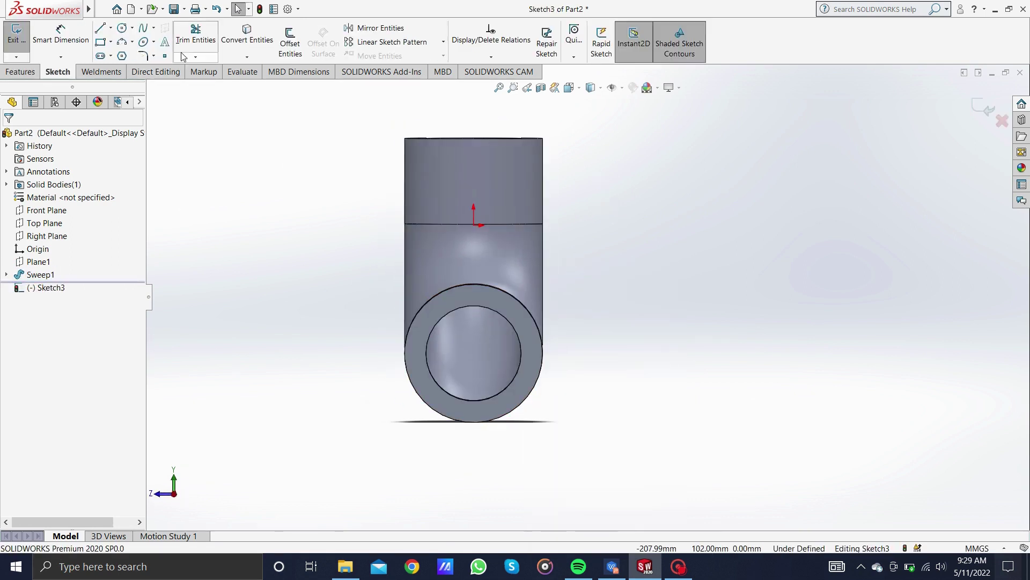
click(244, 58)
click(263, 72)
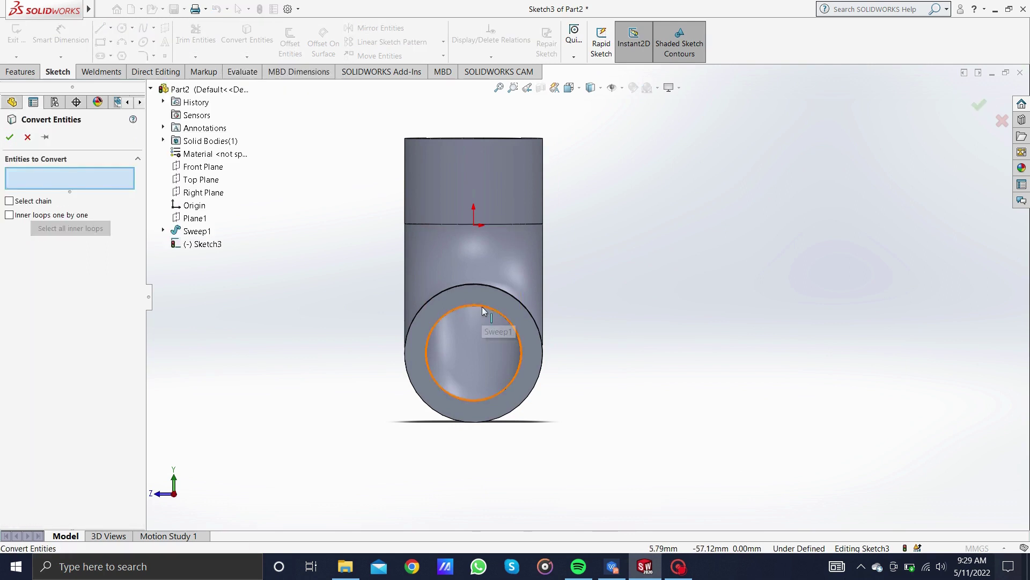
click(485, 310)
click(10, 138)
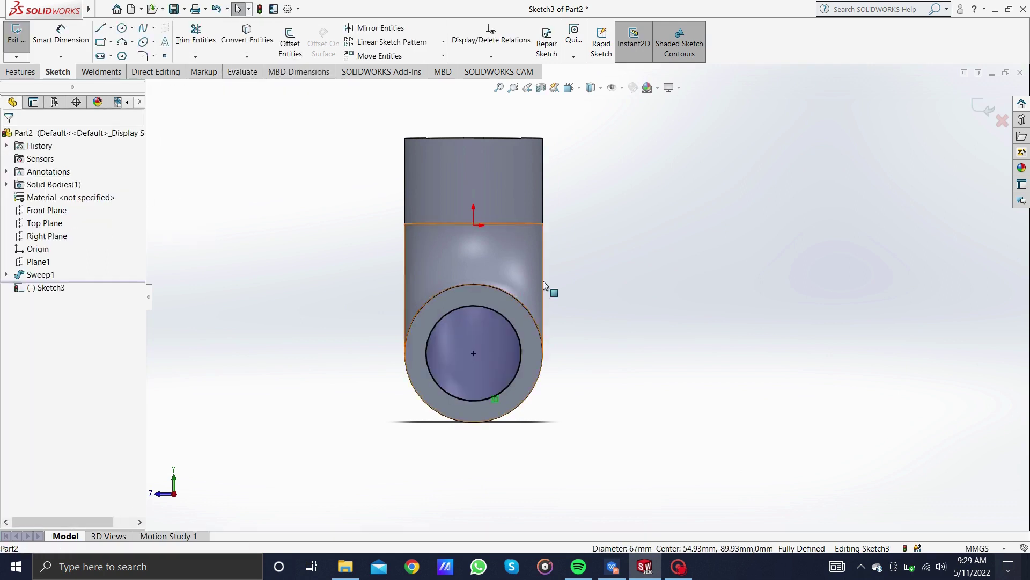
- Draw a circle centred on the bore and dimension its diameter to 225 mm
click(121, 30)
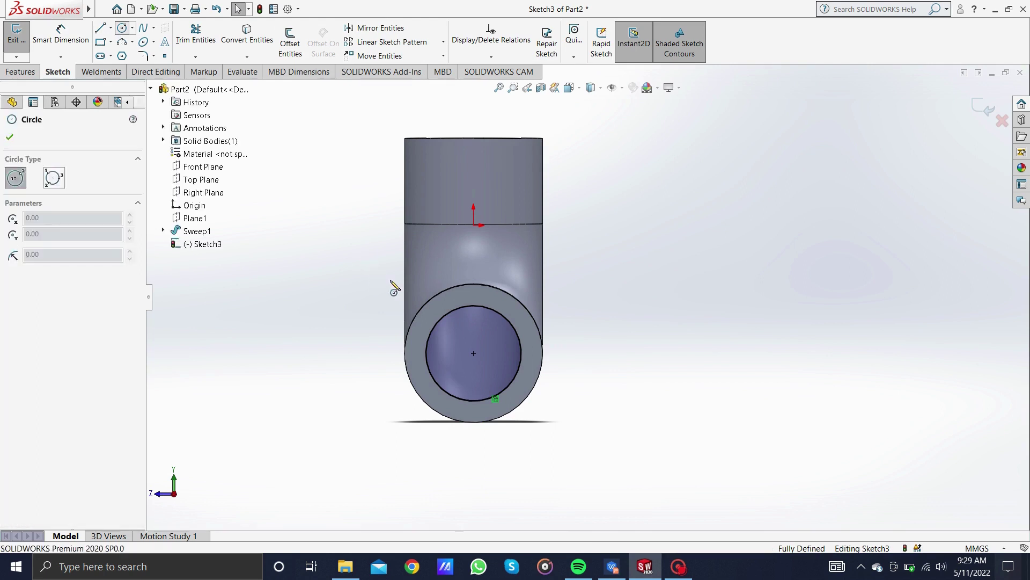
click(474, 353)
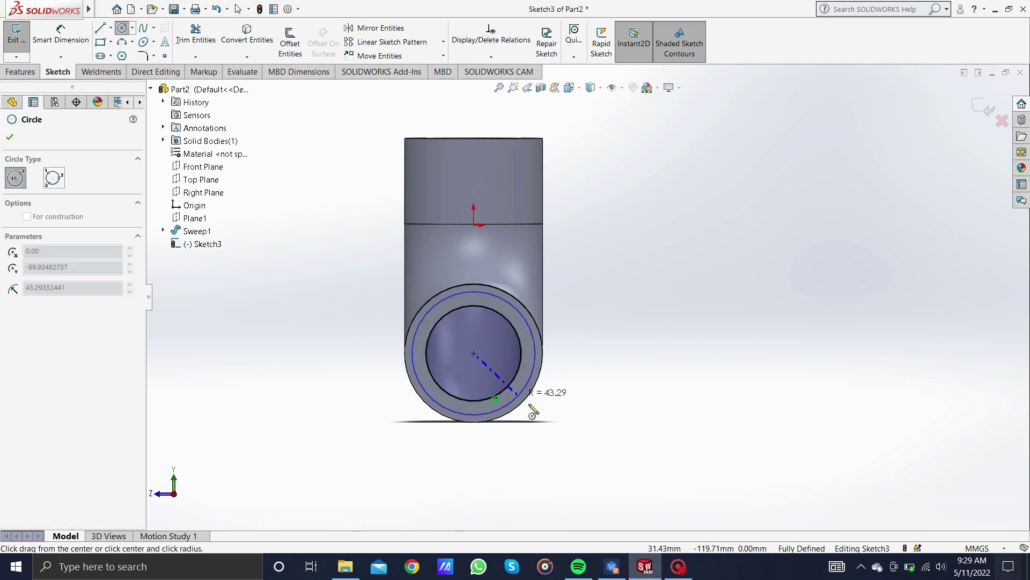
click(555, 426)
key(Escape)
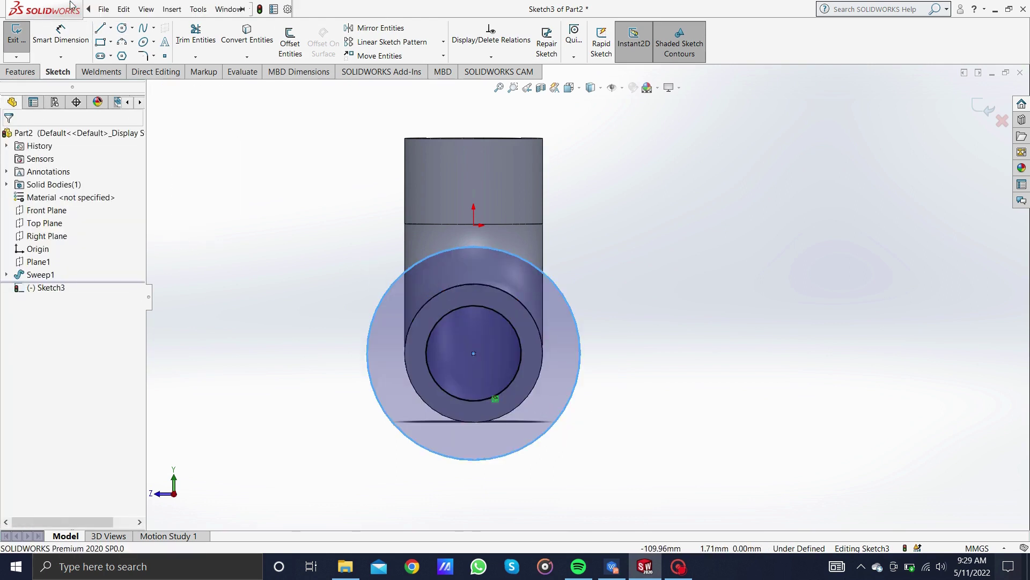
click(60, 35)
click(565, 304)
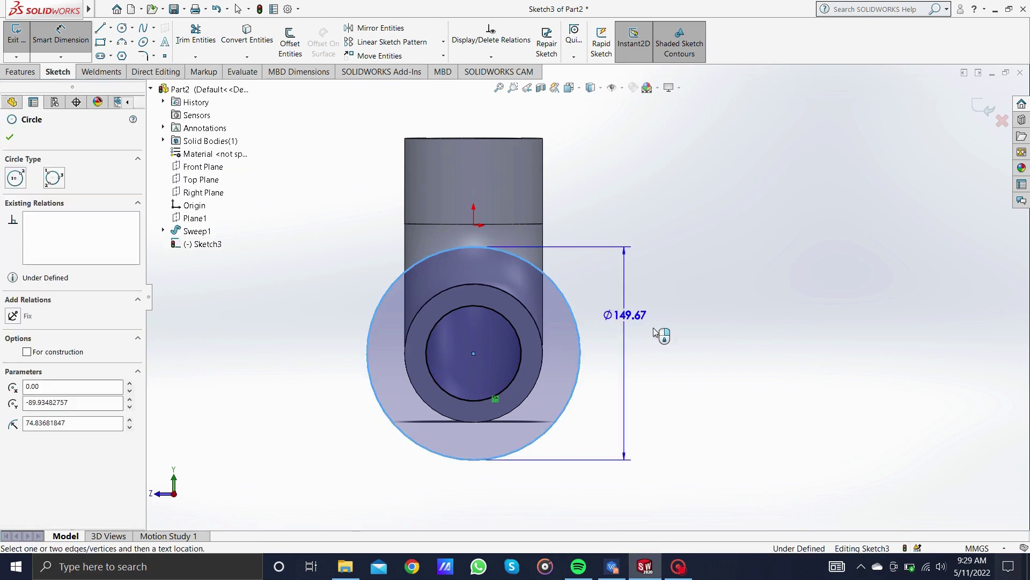
click(670, 348)
text(225)
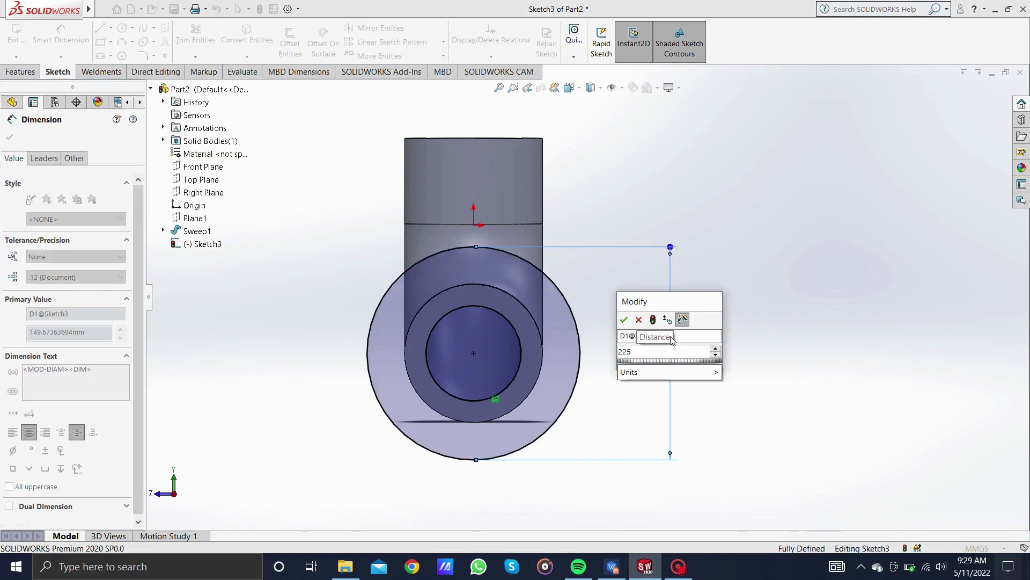
key(Return)
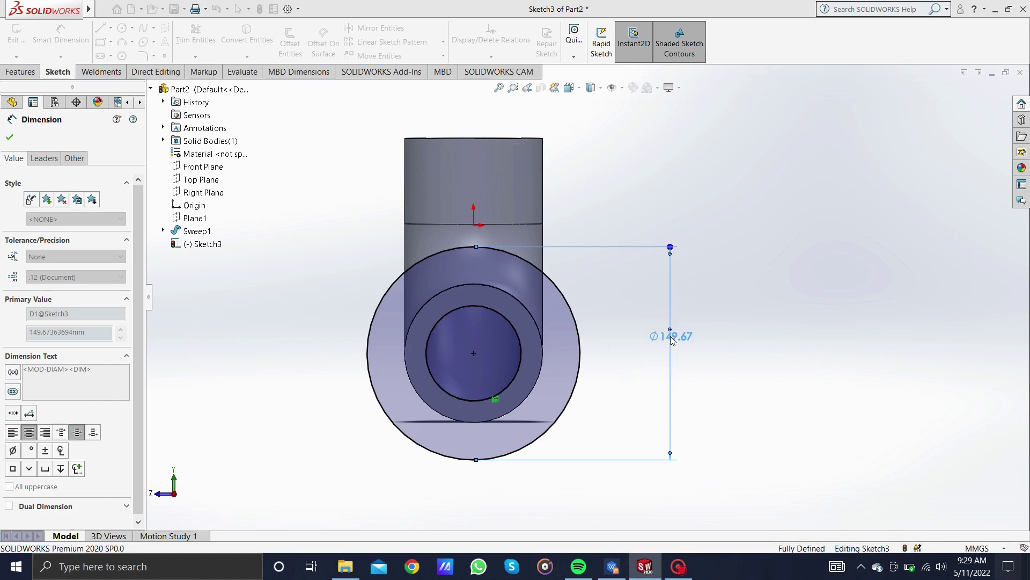
key(Escape)
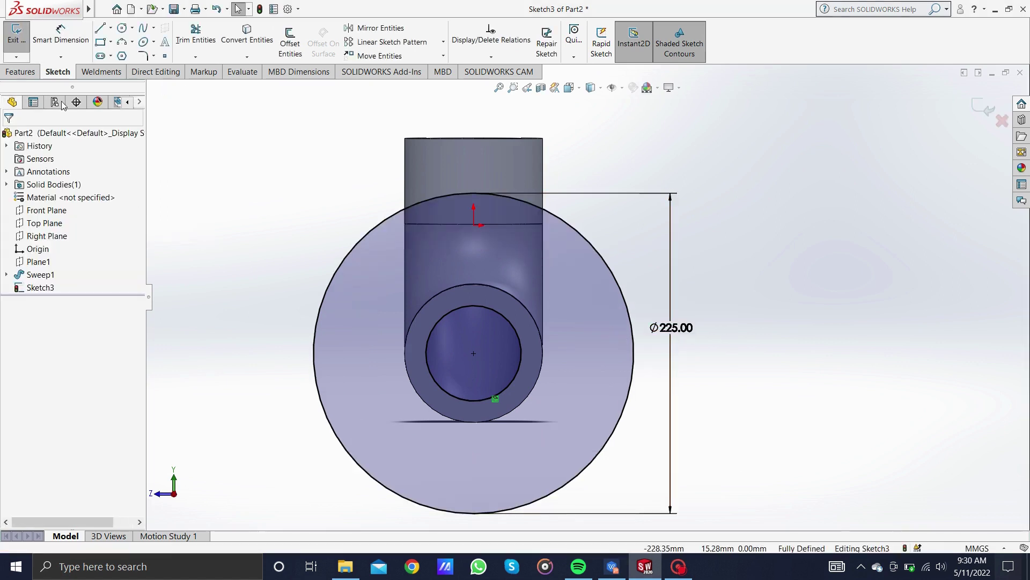
click(20, 72)
- Extrude the Ø225 circle 25 mm blind as a boss to form the end flange disc
click(34, 45)
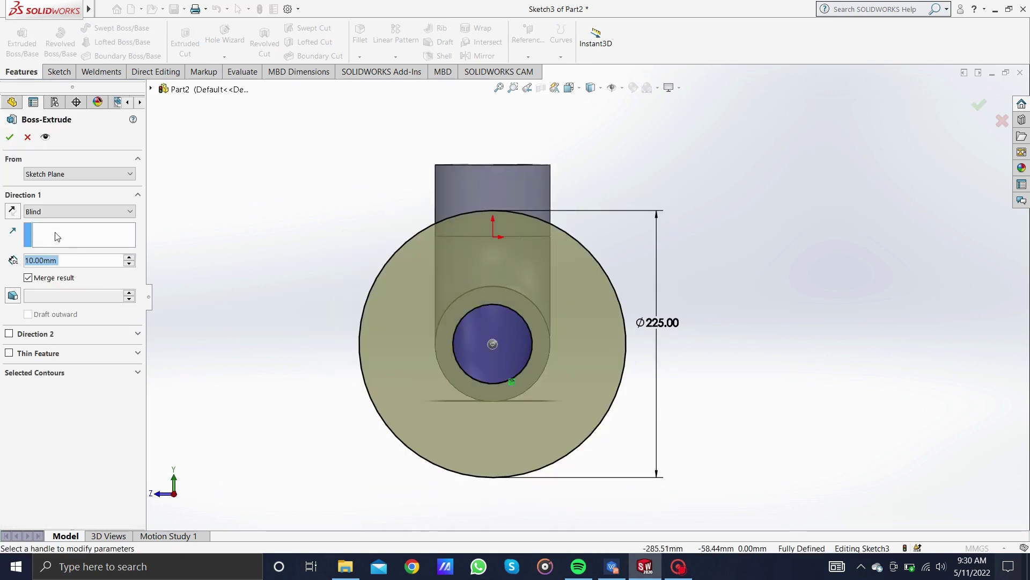
text(25)
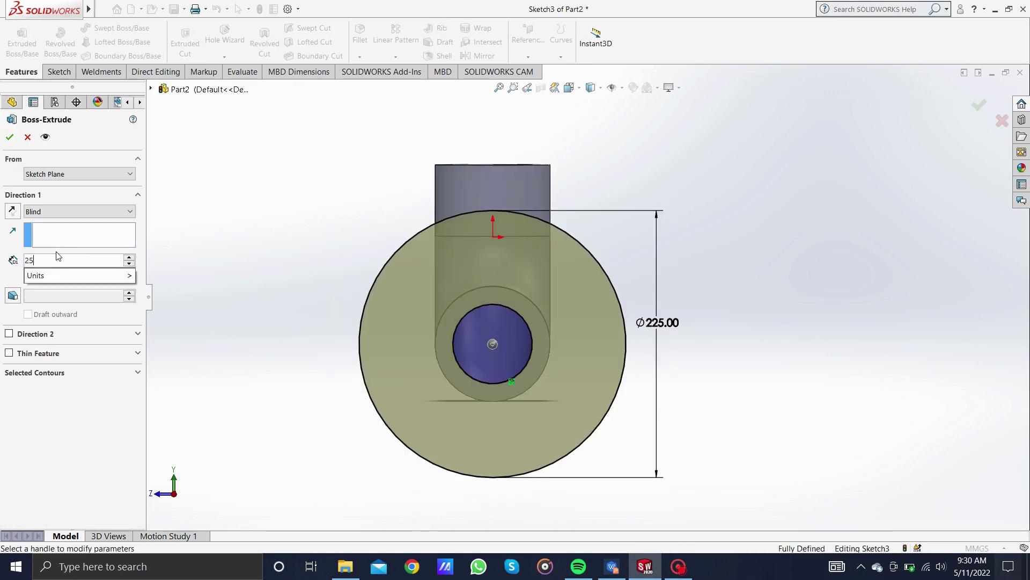
click(10, 138)
mouse_move(566, 337)
middle_down()
mouse_move(686, 352)
mouse_move(660, 372)
mouse_move(642, 352)
mouse_move(530, 414)
mouse_move(438, 436)
mouse_move(583, 279)
middle_up()
- Start a sketch on the elbow's other end face and convert its inner bore edge
right_click(580, 256)
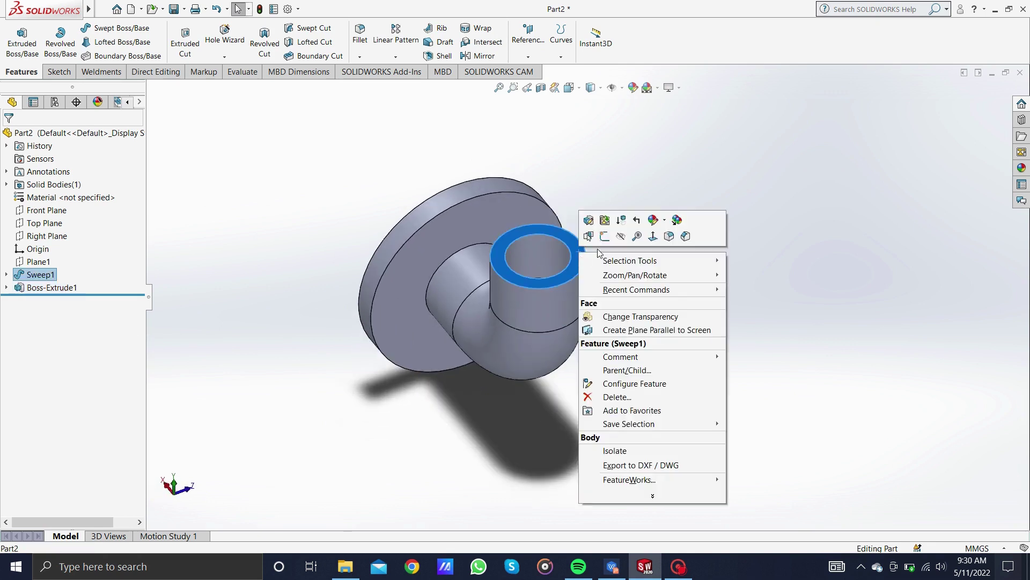
click(605, 220)
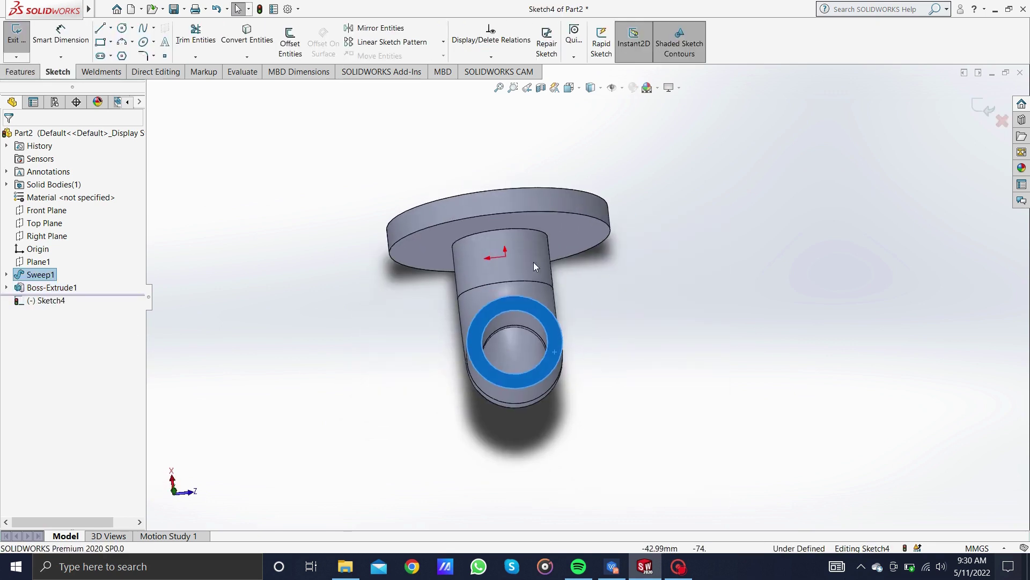
click(749, 339)
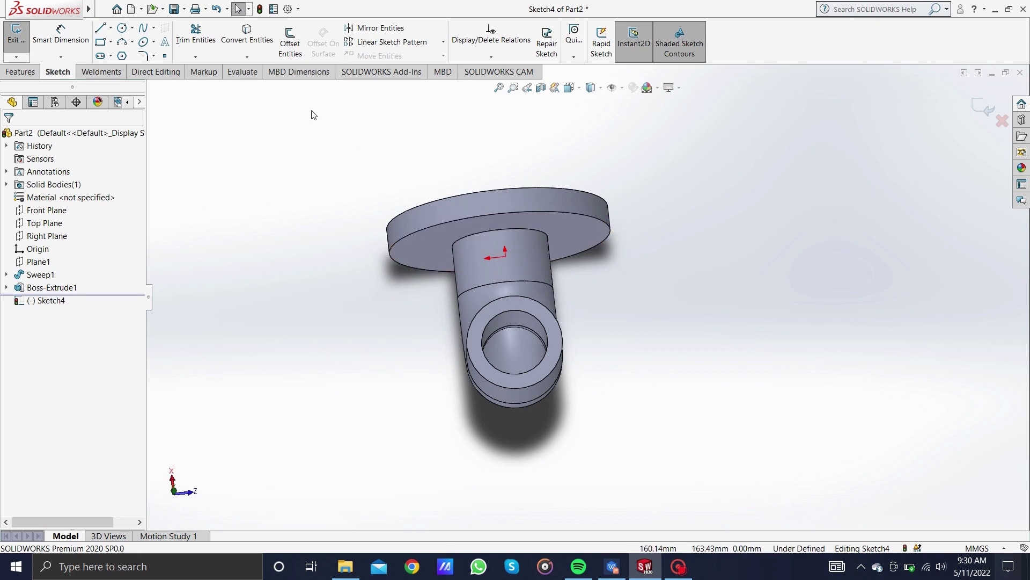
click(246, 56)
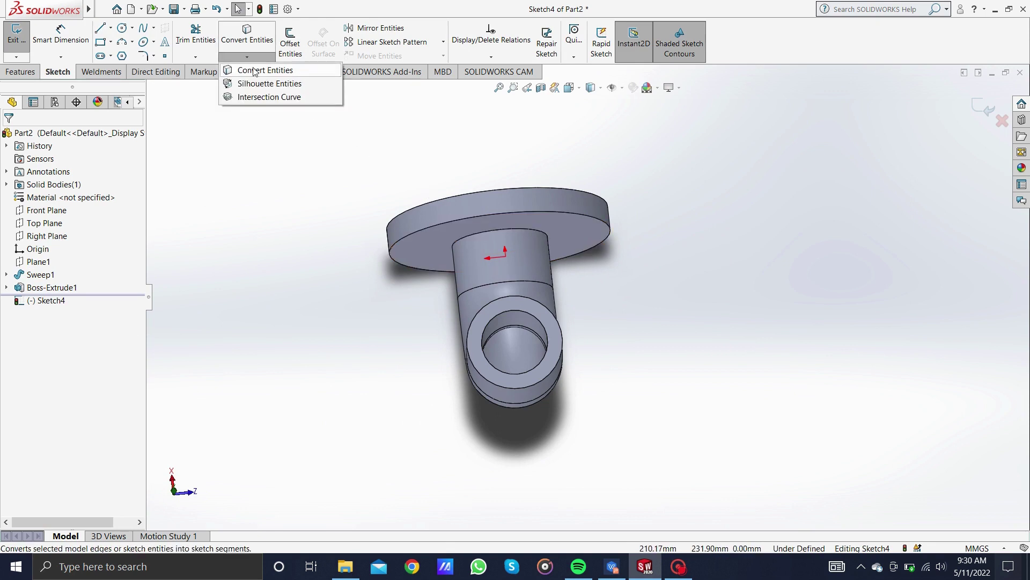
click(541, 326)
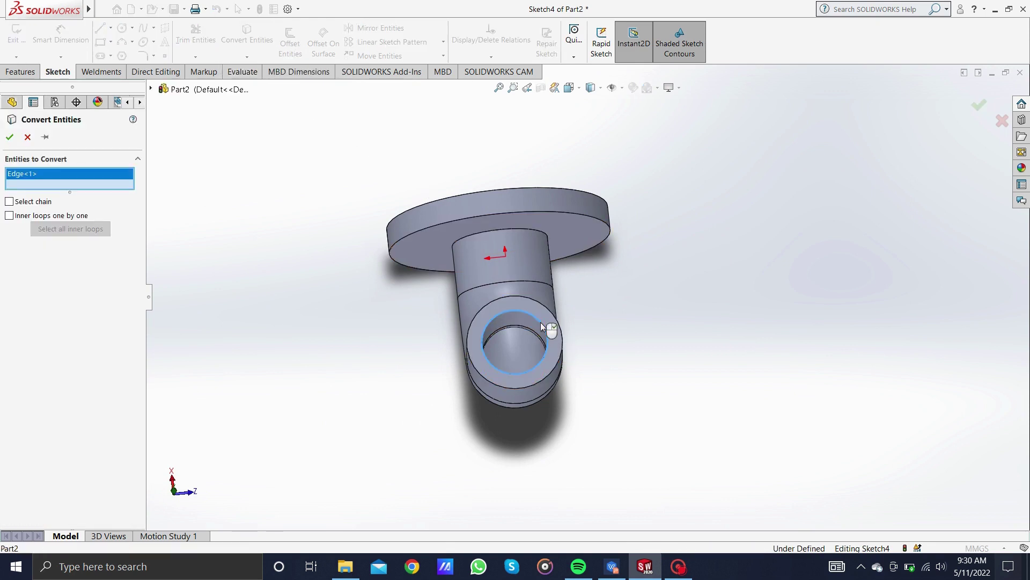
click(9, 138)
scroll(678, 338, down, 2)
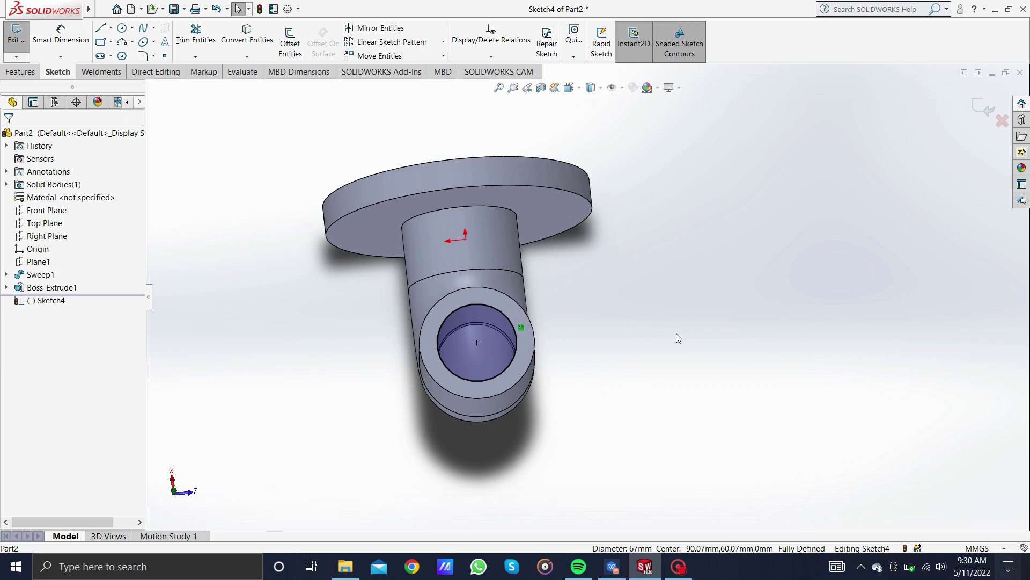
- Add a circle concentric with the bore and dimension it to Ø225
click(121, 28)
click(477, 344)
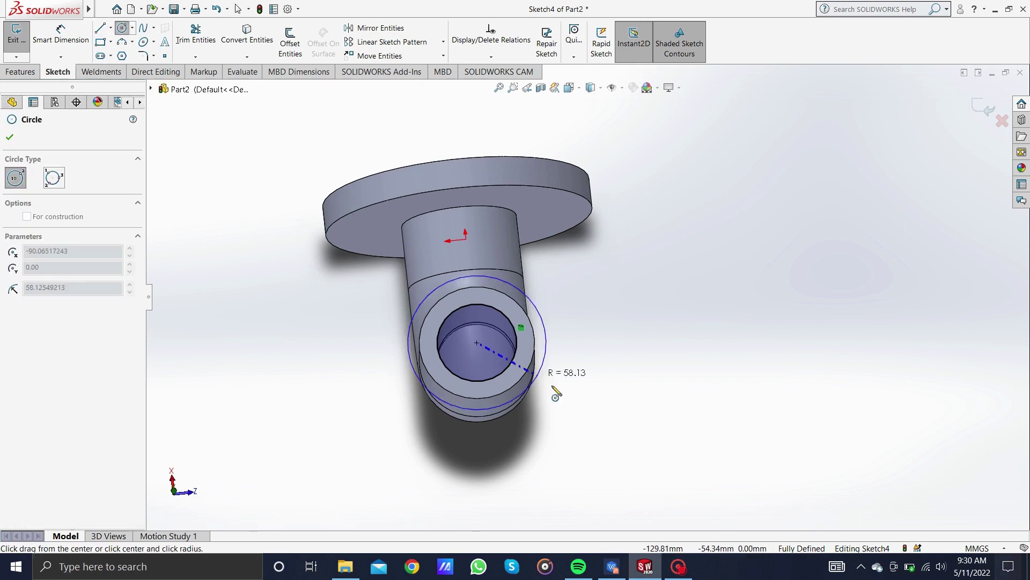
click(583, 404)
key(Escape)
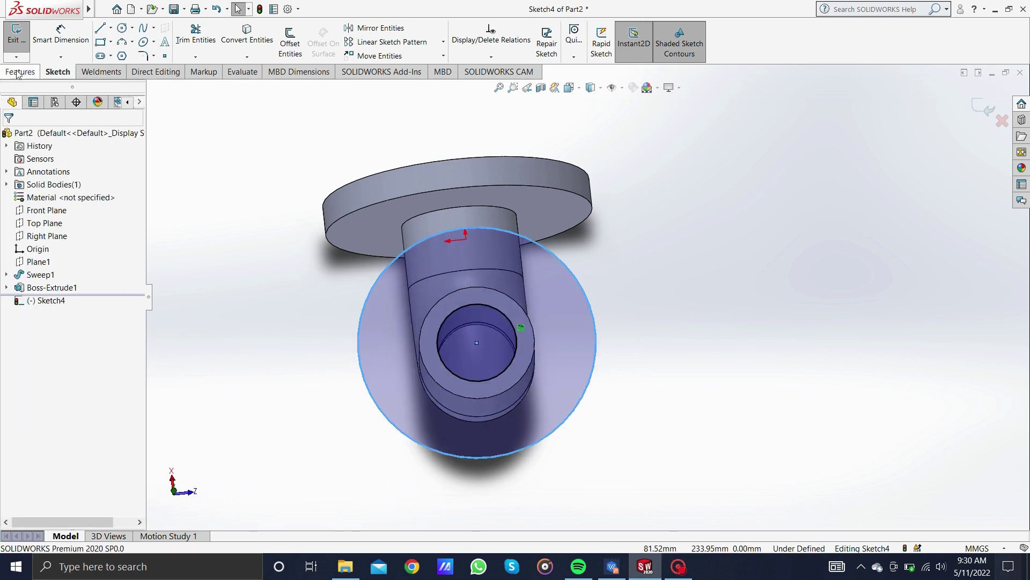
click(66, 37)
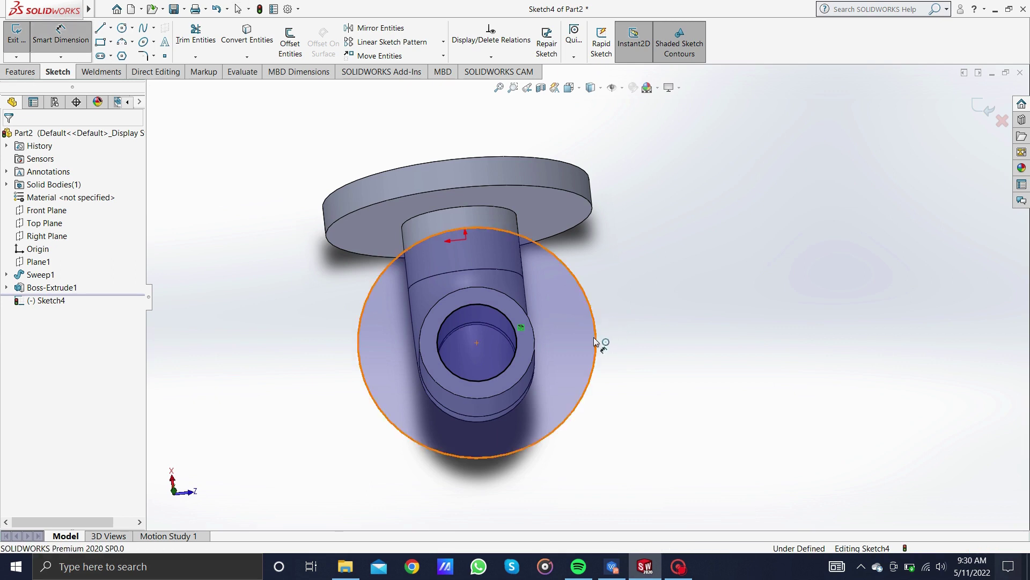
click(595, 337)
click(707, 339)
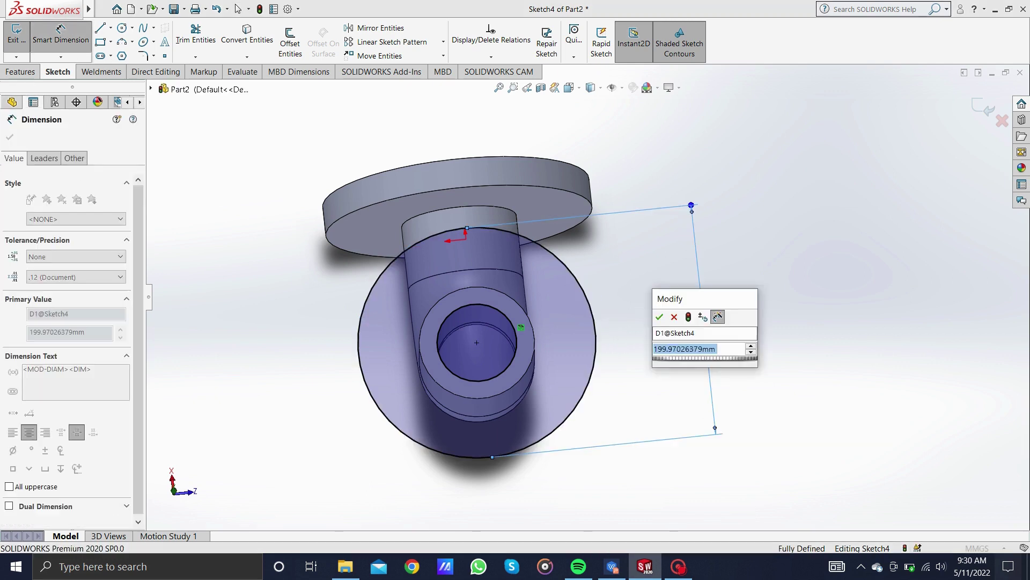
text(225)
key(Return)
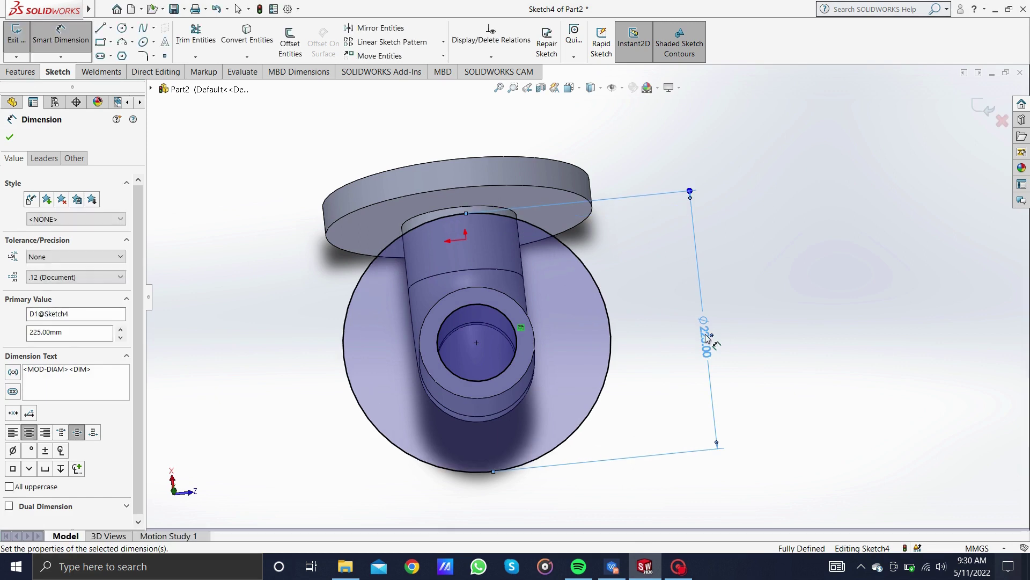
key(Escape)
- Extrude the second Ø225 circle 25 mm blind into a flange on the other end
click(22, 72)
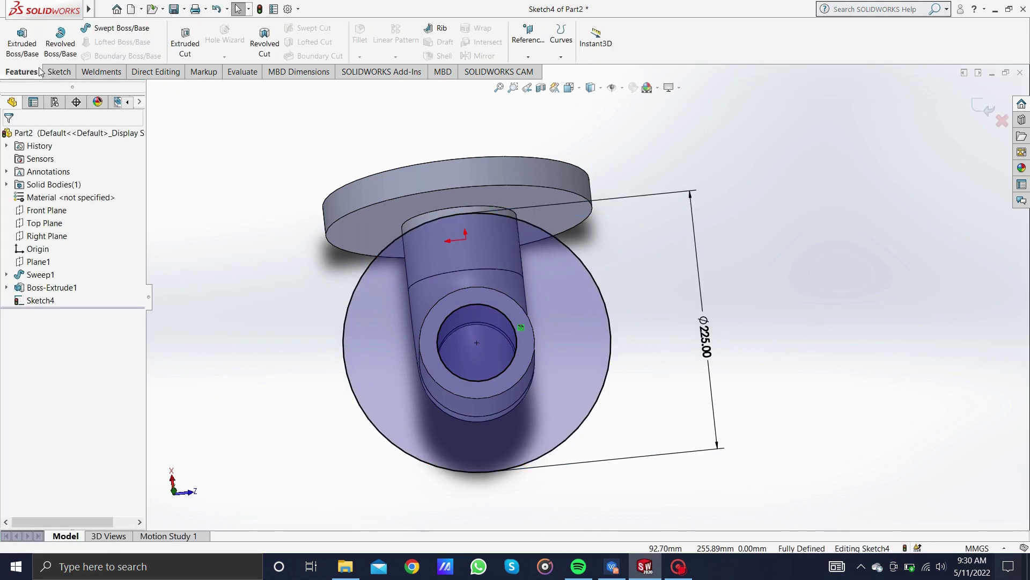
click(33, 44)
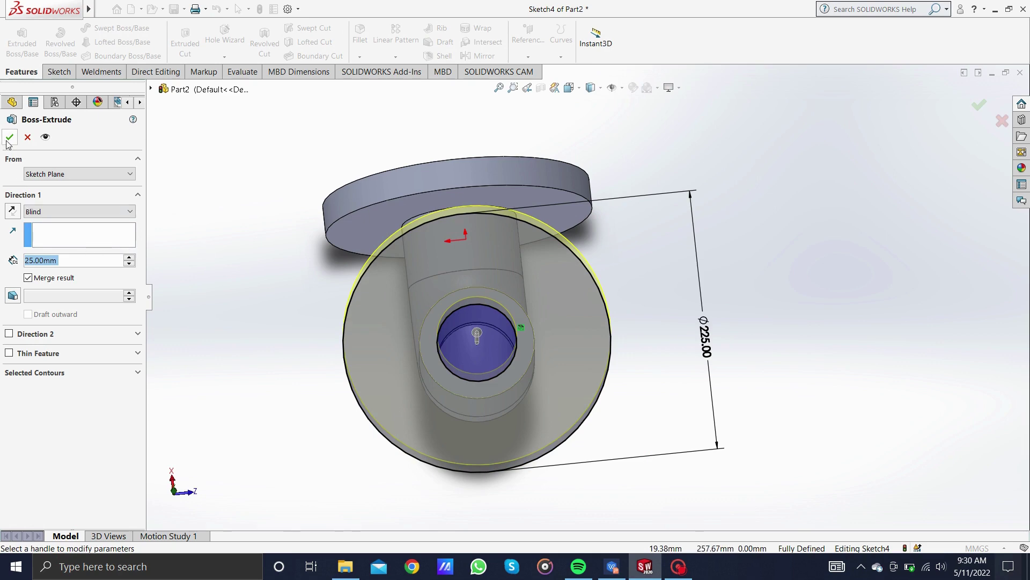
click(9, 137)
mouse_move(586, 358)
middle_down()
mouse_move(829, 250)
mouse_move(826, 202)
mouse_move(765, 249)
mouse_move(702, 326)
mouse_move(729, 277)
mouse_move(717, 288)
middle_up()
- On the flange face, sketch a Ø185 construction circle centred on the bore
right_click(552, 338)
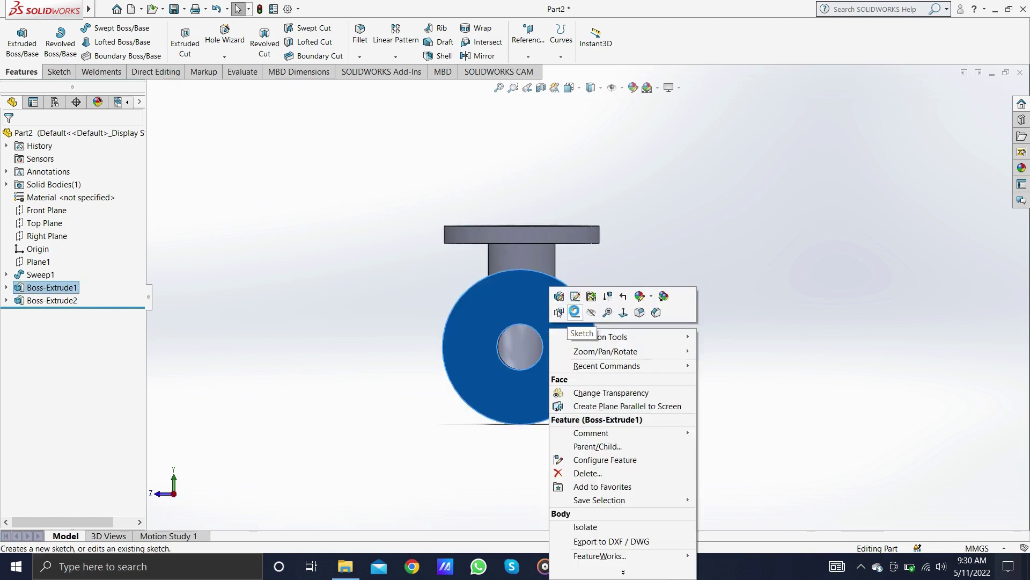
click(575, 311)
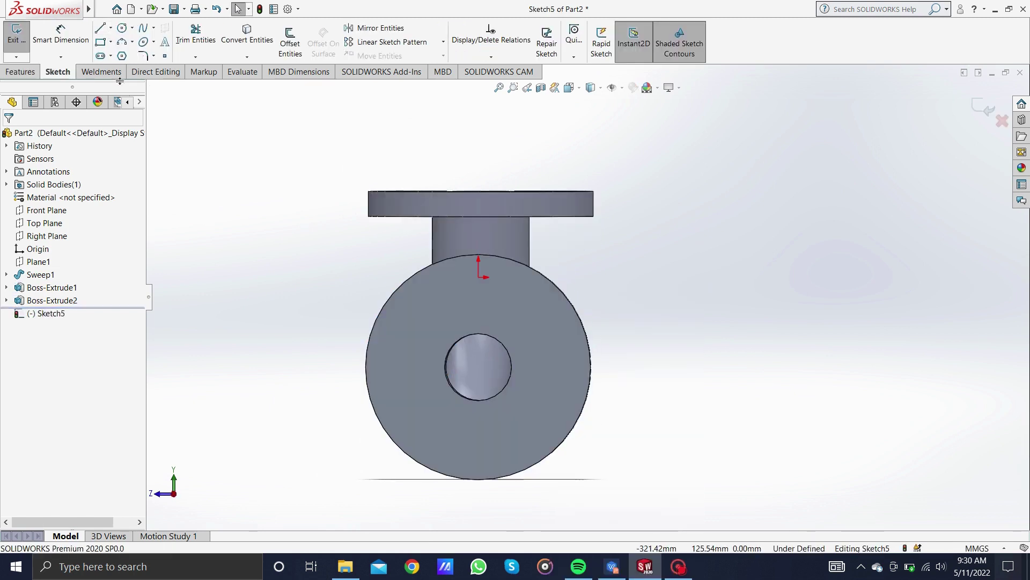
click(123, 28)
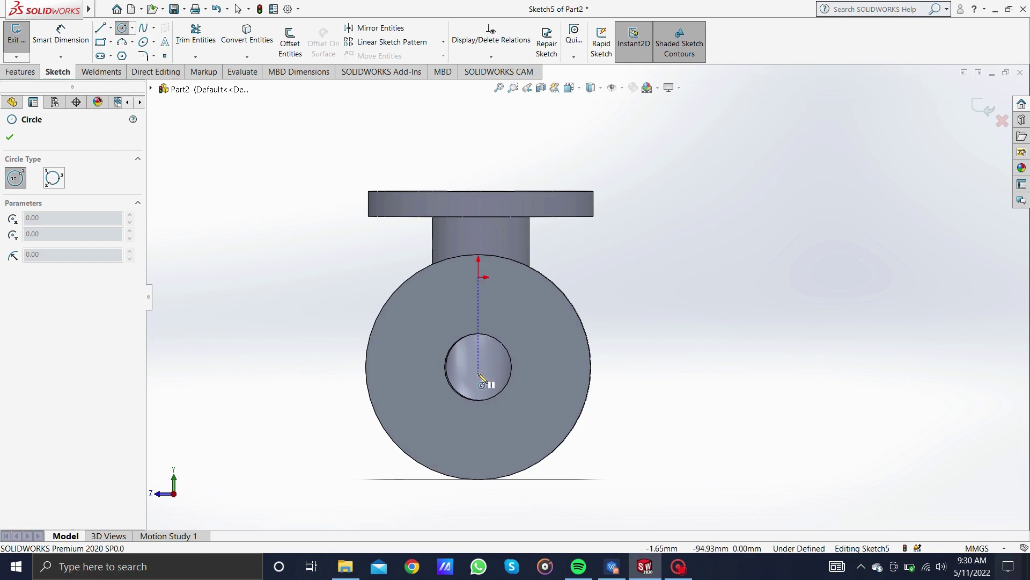
click(478, 368)
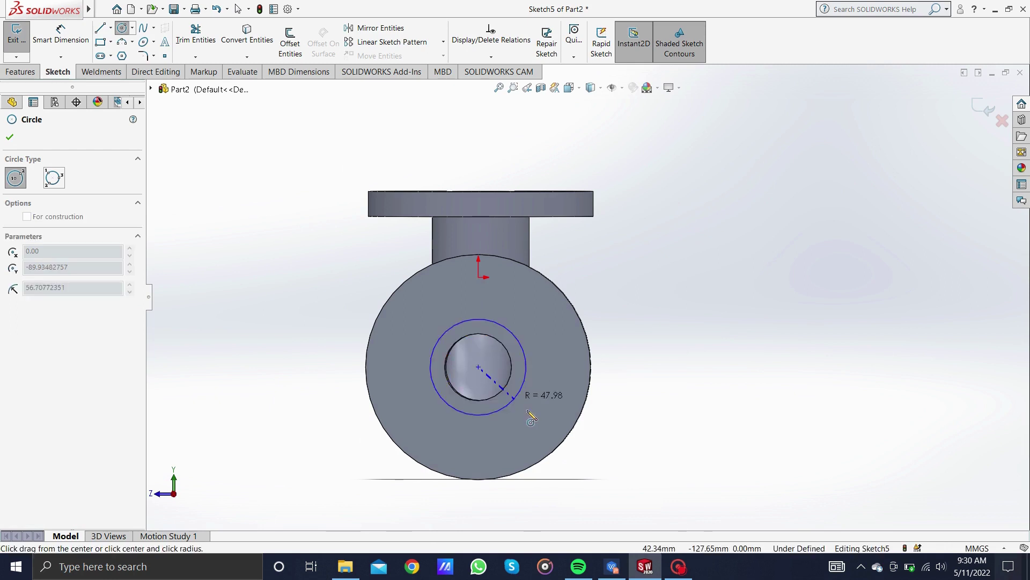
click(550, 432)
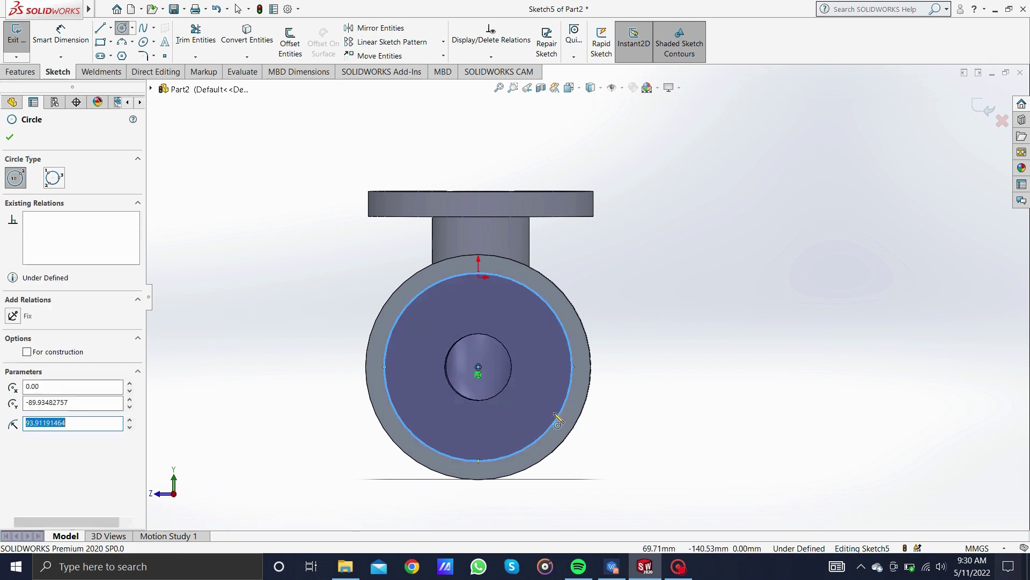
key(Escape)
right_click(571, 389)
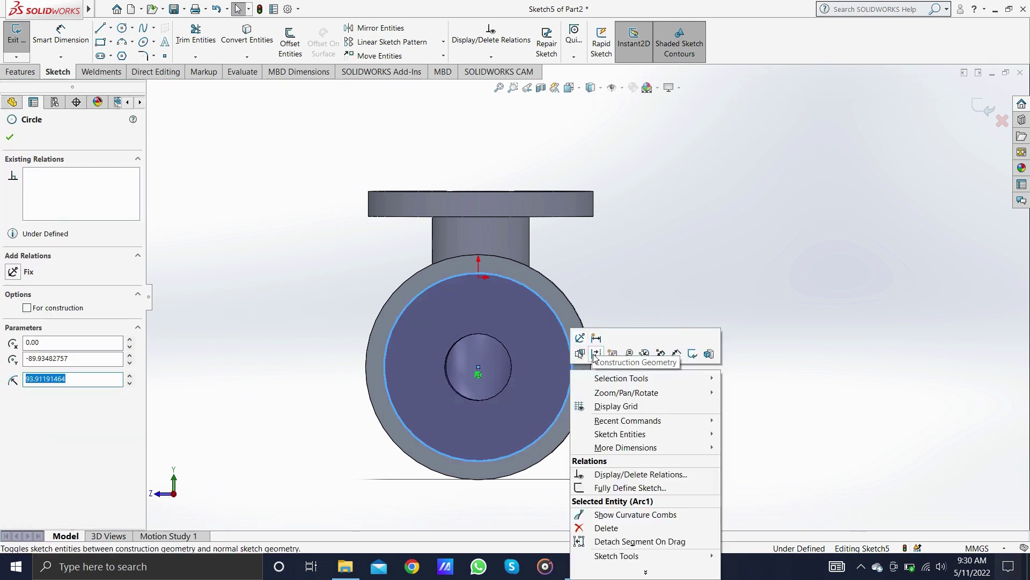
click(600, 349)
click(61, 37)
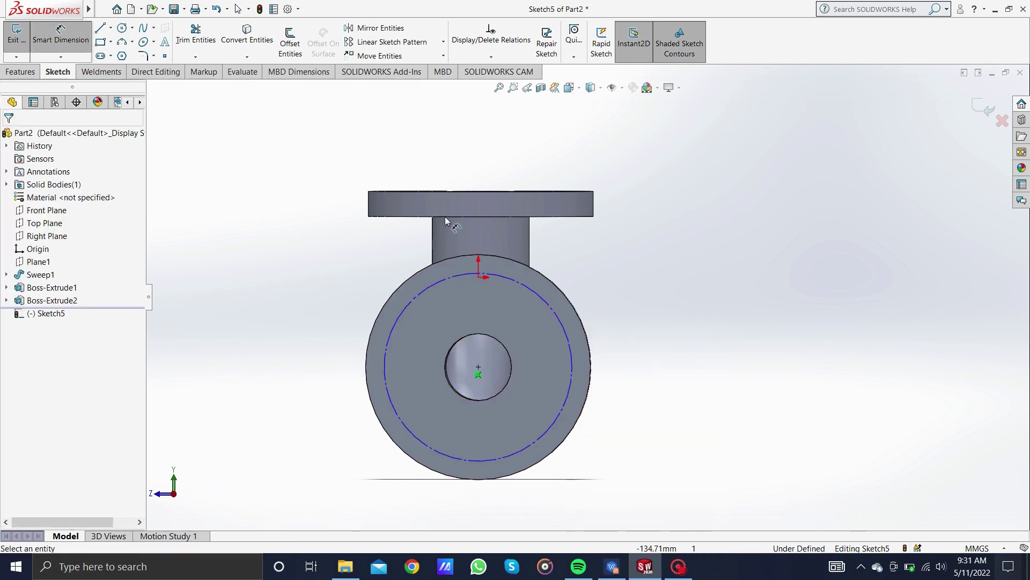
click(570, 346)
click(700, 365)
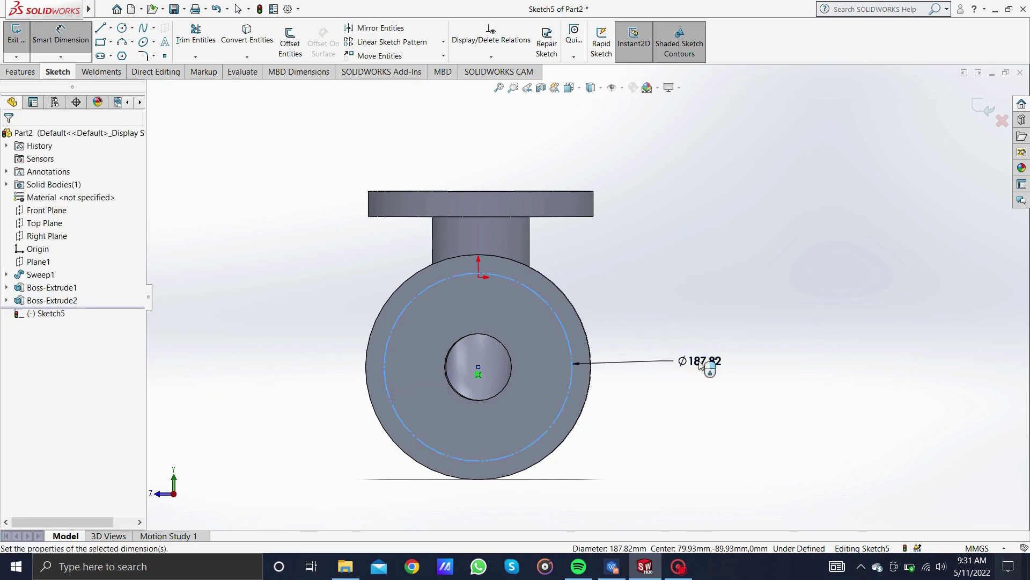
text(185)
key(Return)
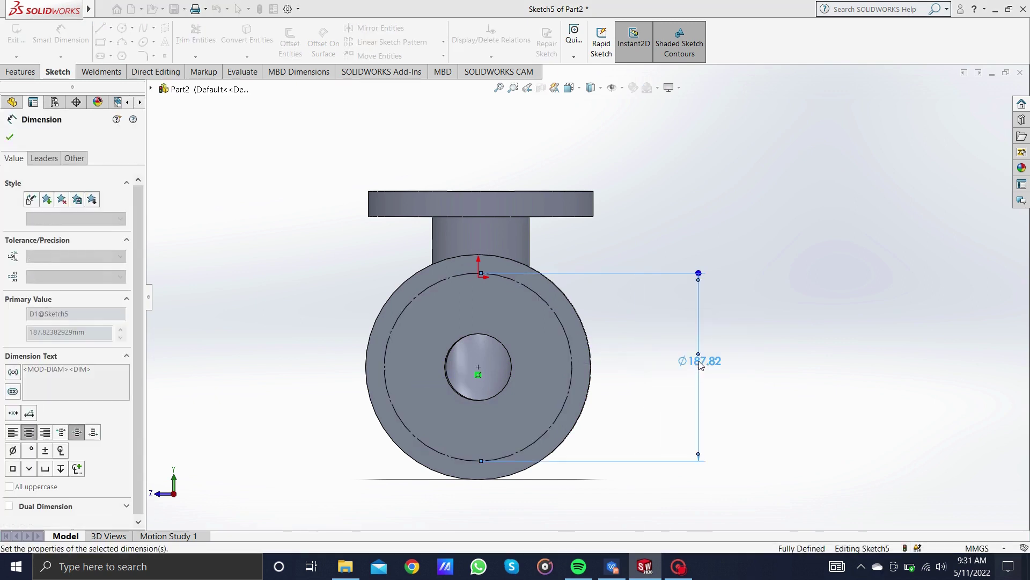
key(Escape)
- Add a Ø20.50 hole circle centred at the top of the bolt circle
click(122, 27)
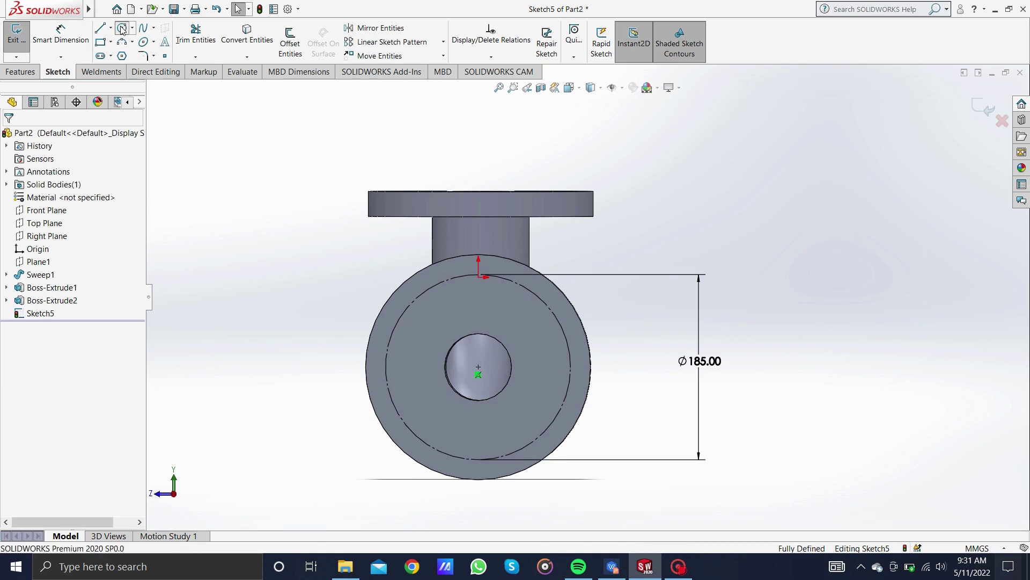
click(479, 275)
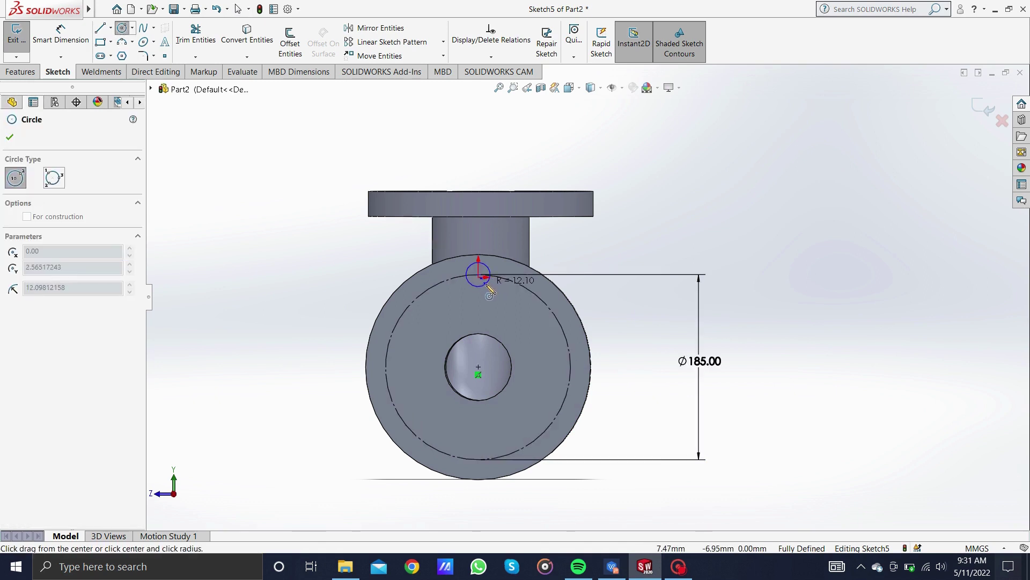
click(487, 285)
key(Escape)
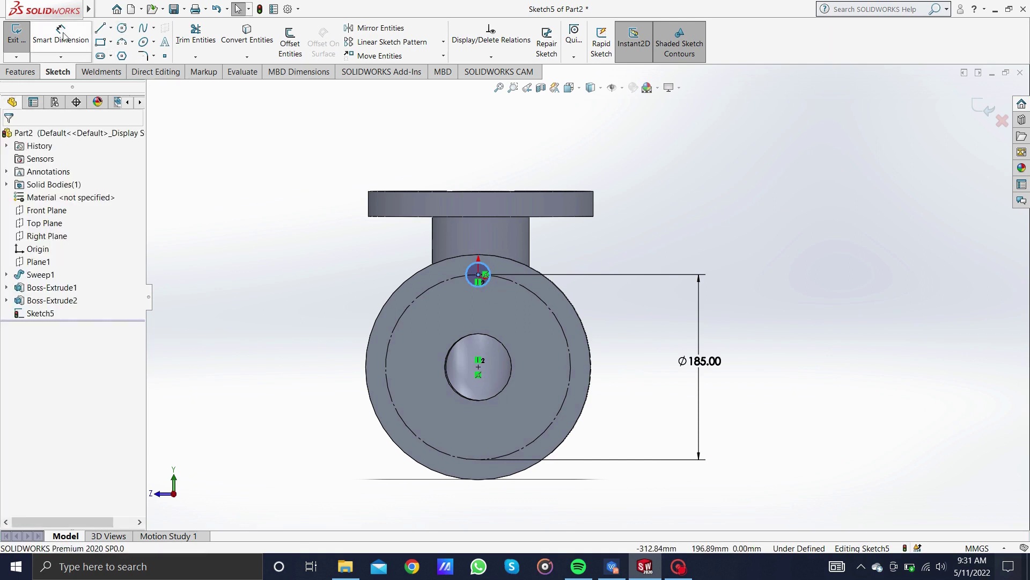
click(63, 35)
click(490, 276)
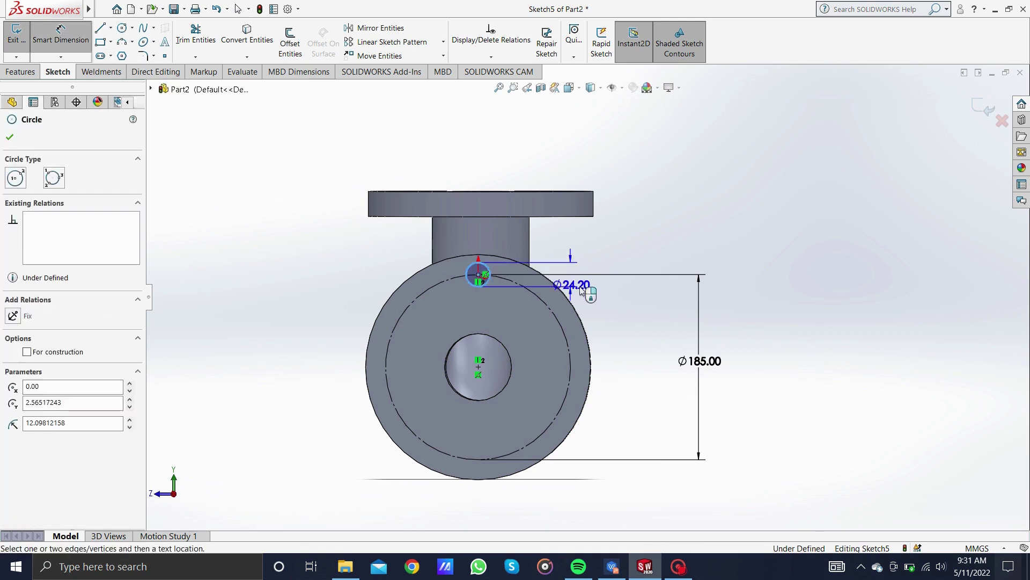
click(634, 271)
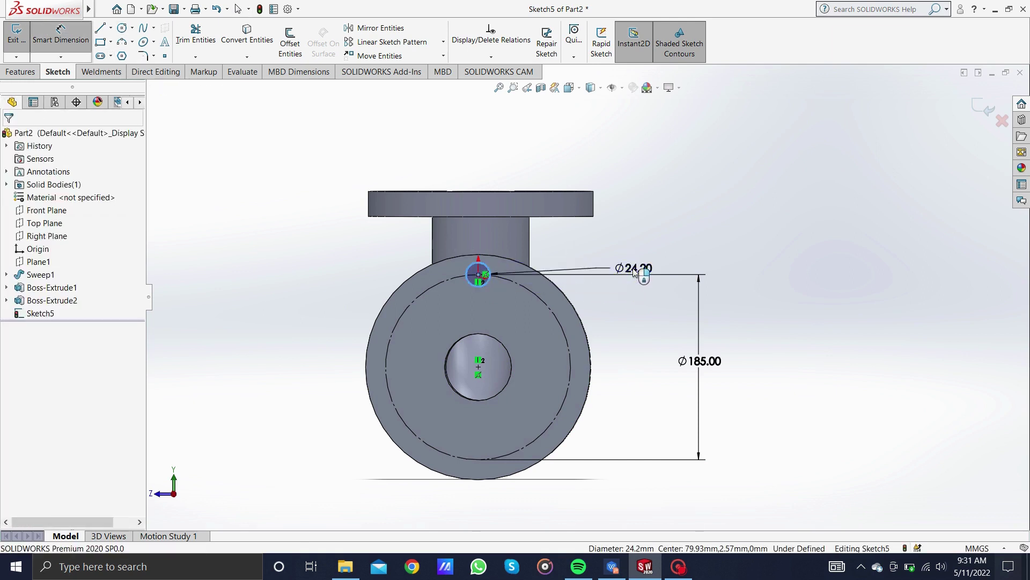
text(20)
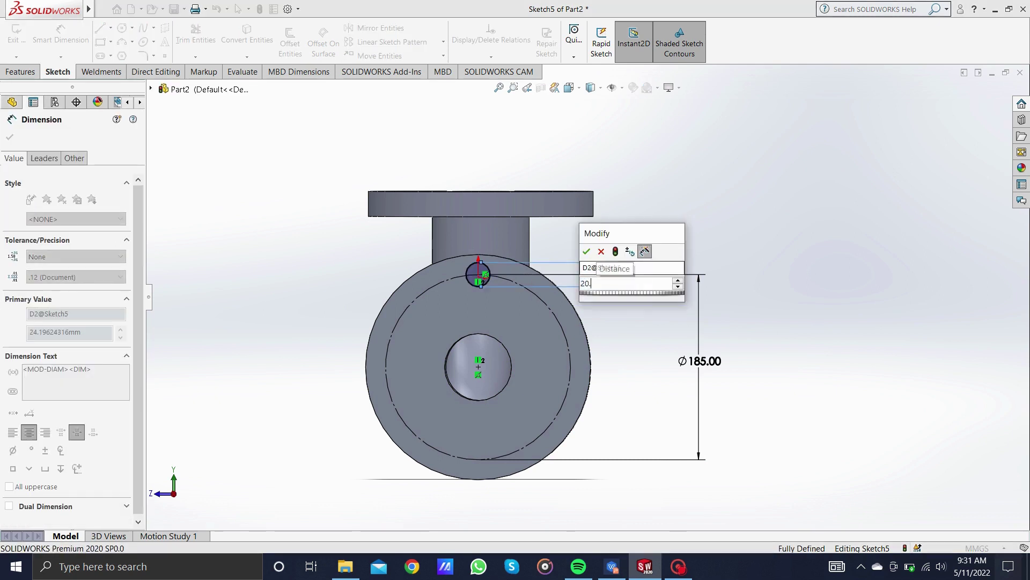
text(.5)
key(Return)
key(Escape)
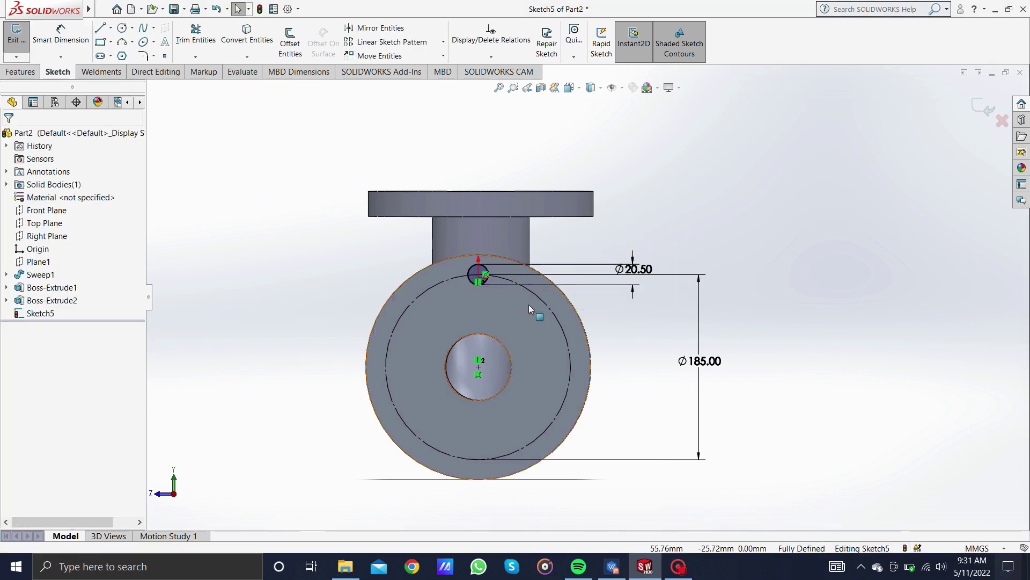
- Circular-pattern the hole circle into 8 instances about the bore centre
click(444, 43)
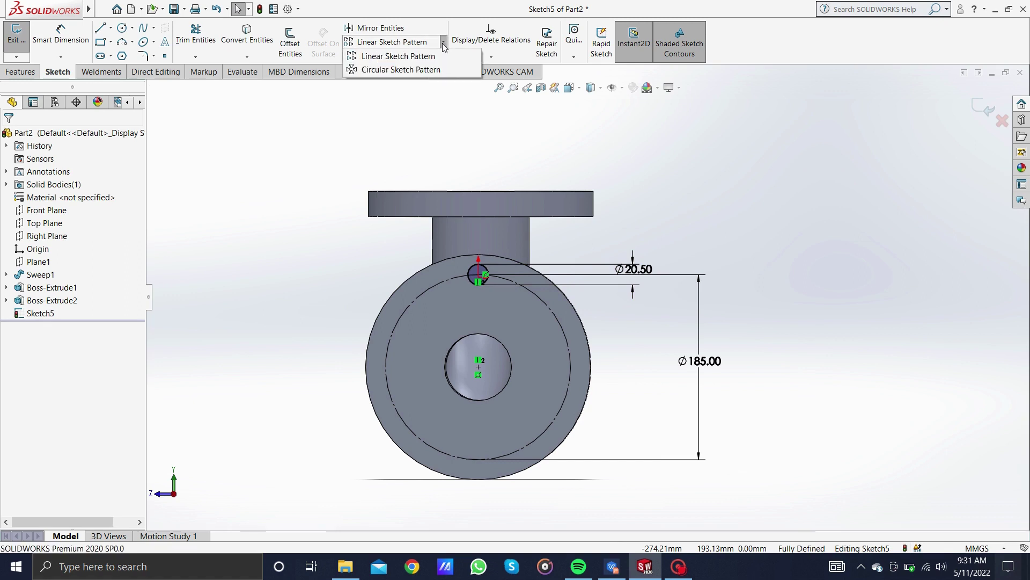
click(397, 67)
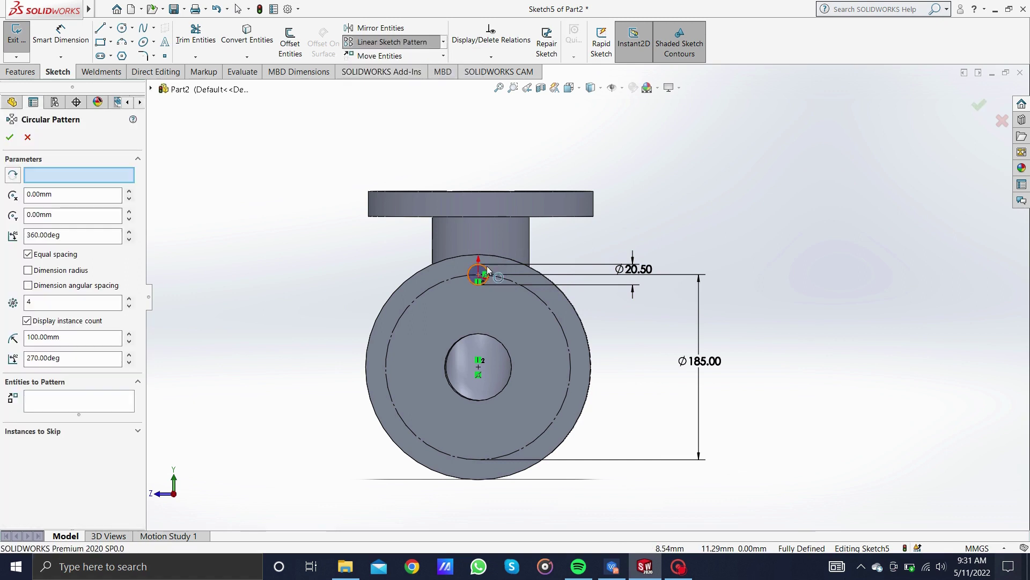
click(76, 404)
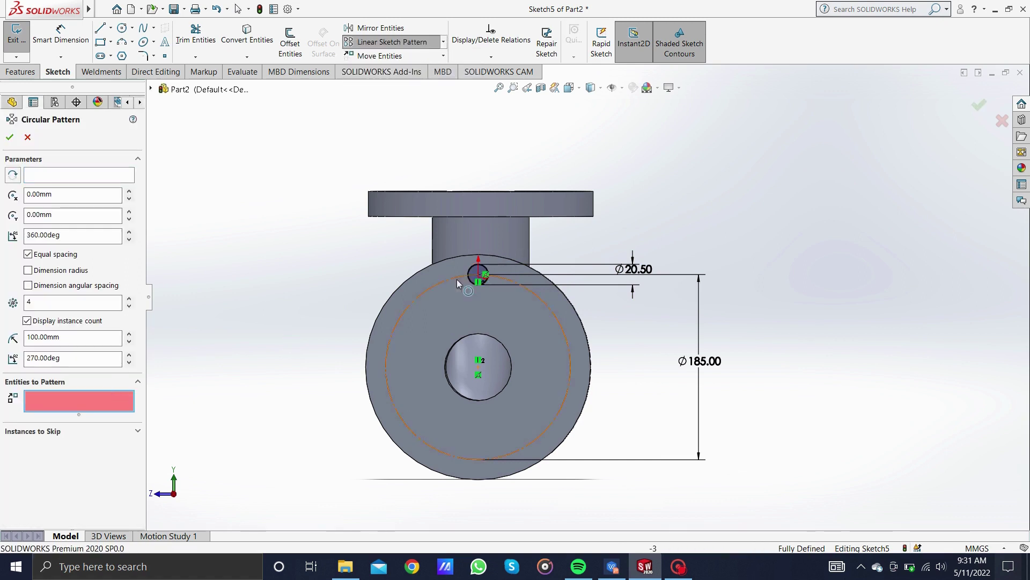
click(487, 273)
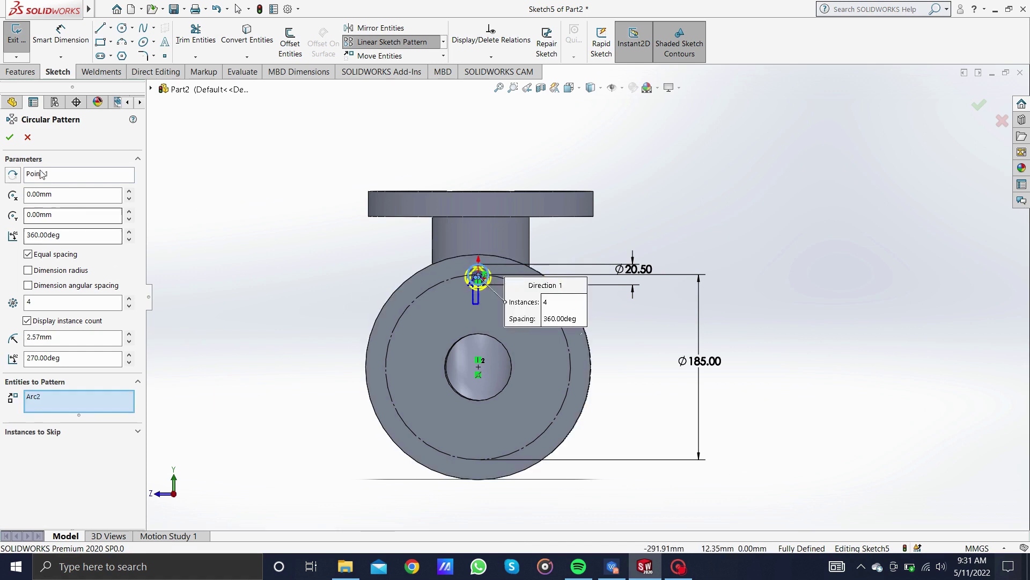
click(75, 174)
click(479, 369)
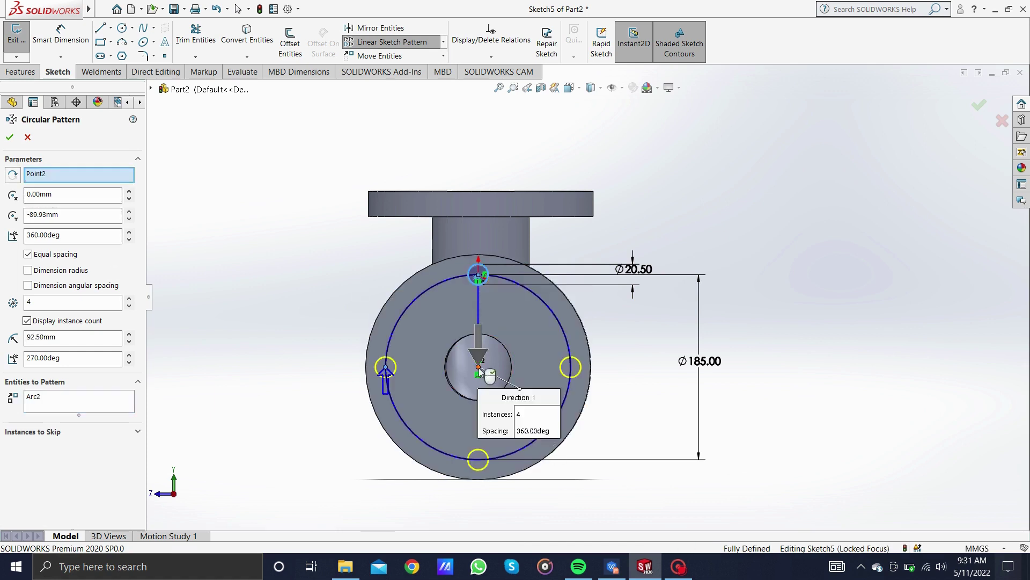
click(130, 299)
click(129, 298)
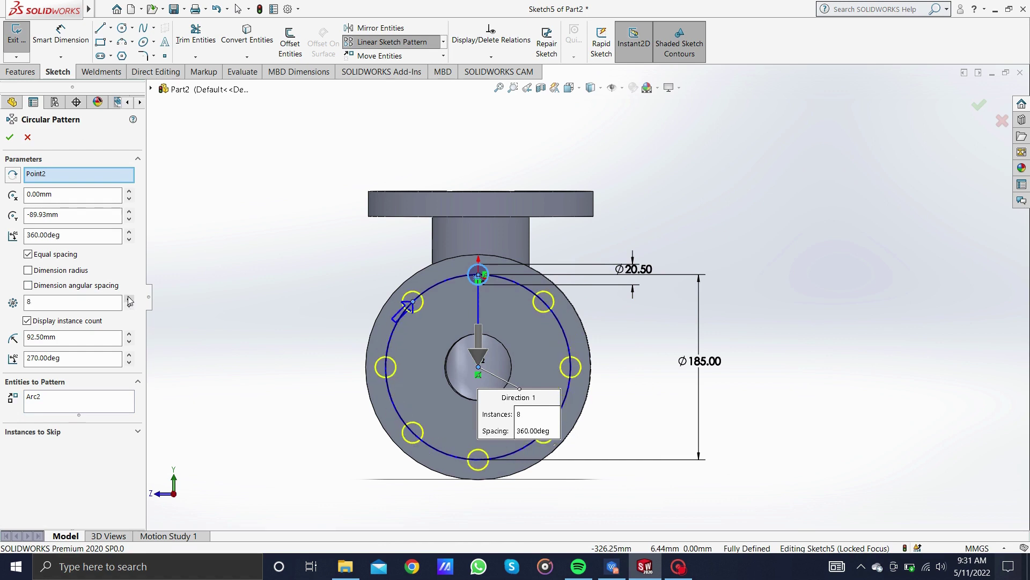
click(9, 138)
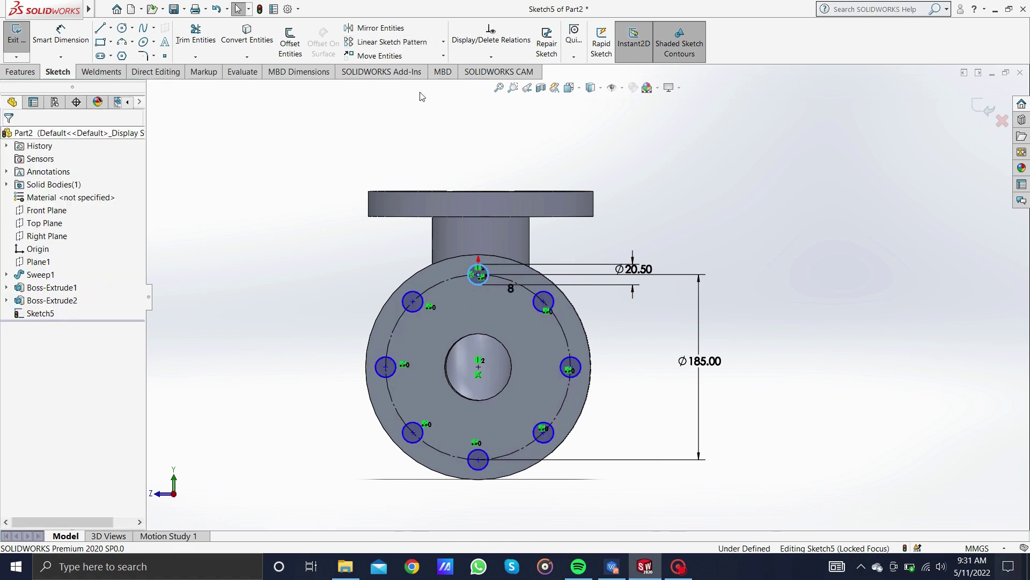
- Fully define the sketch using a selected pair of bolt hole circles
click(512, 59)
click(504, 98)
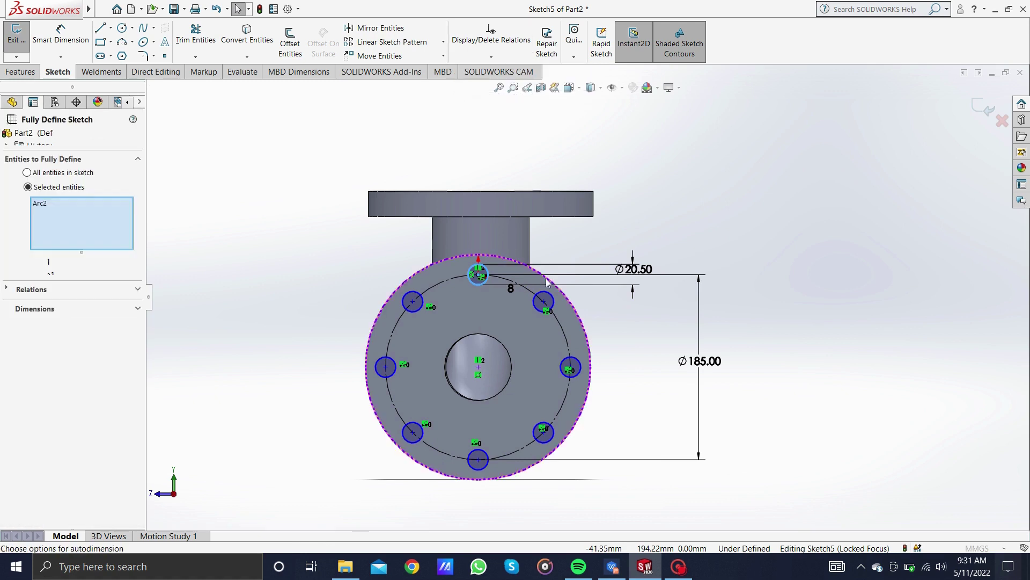
click(473, 283)
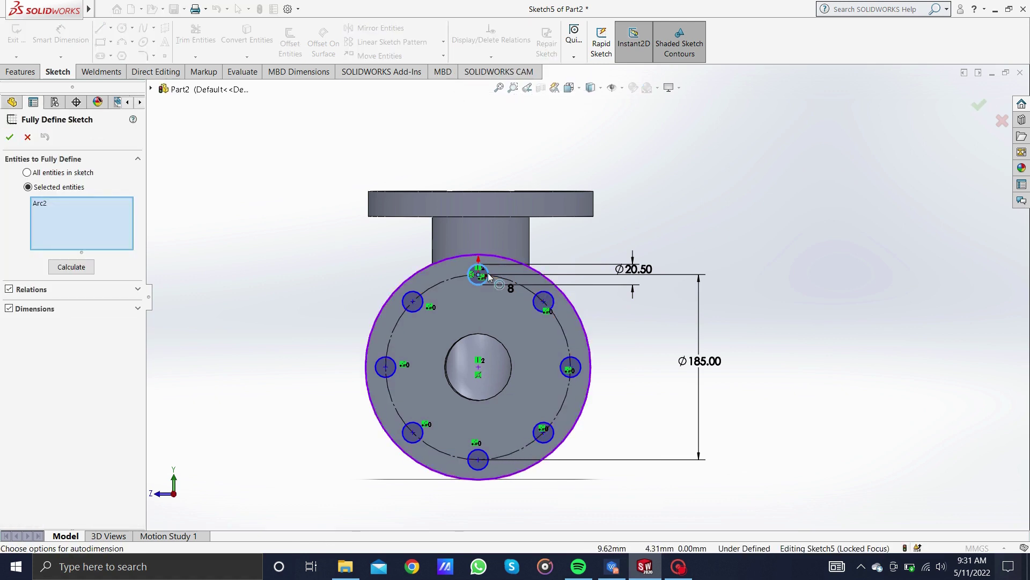
click(541, 293)
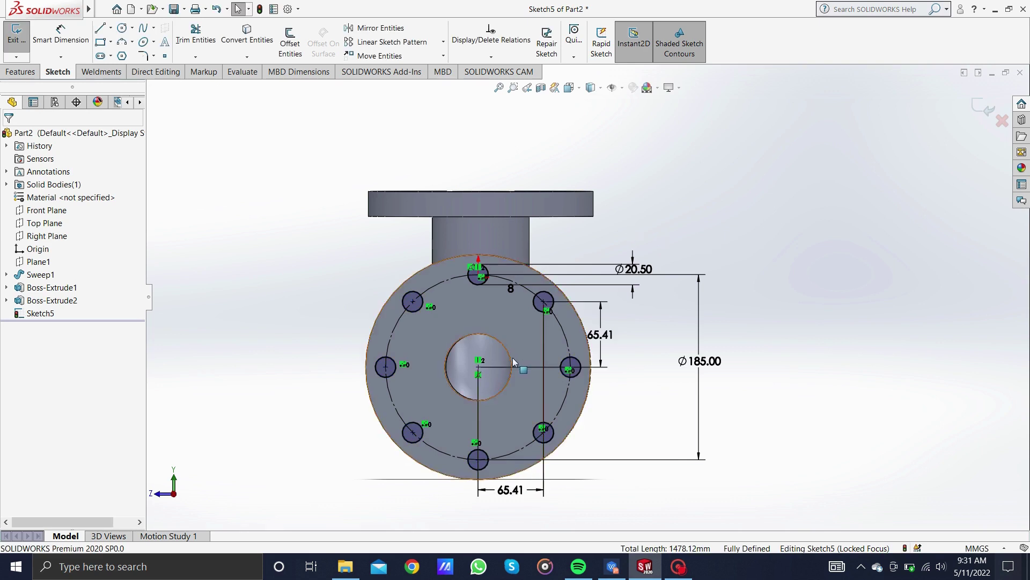
scroll(587, 295, up, 2)
- Extruded-cut the bolt hole sketch with end condition Up To Next
click(43, 73)
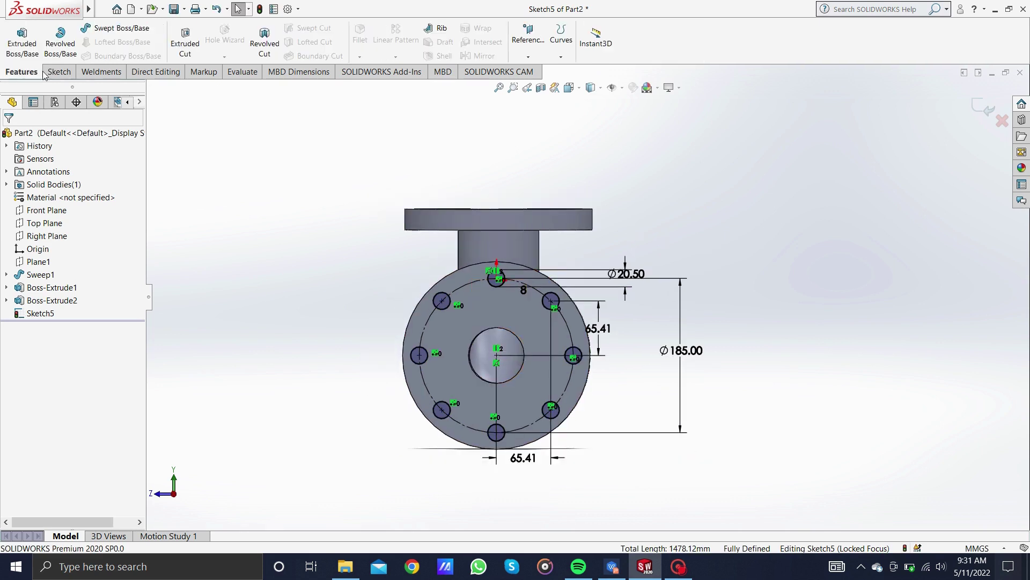
click(184, 47)
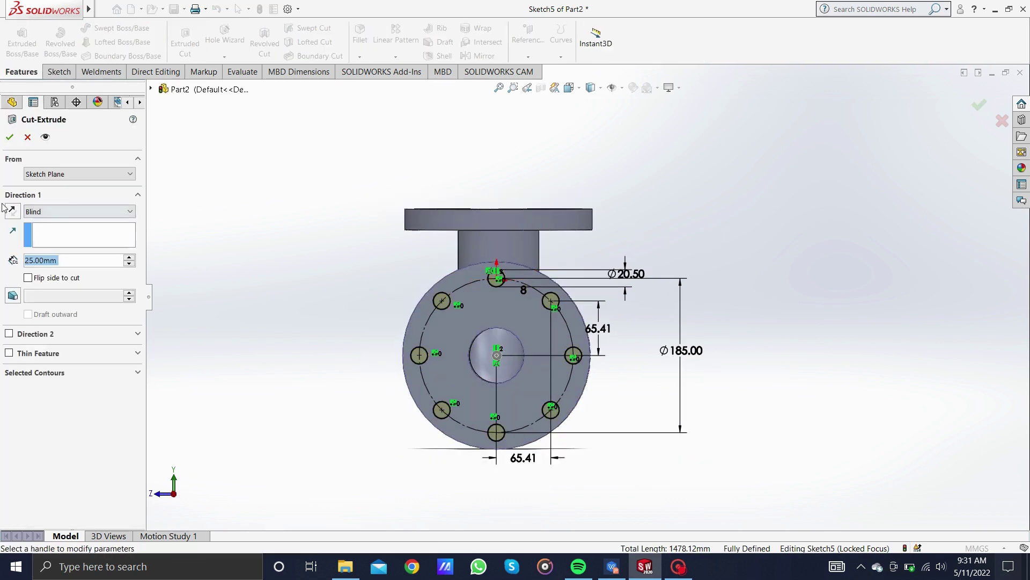
click(82, 214)
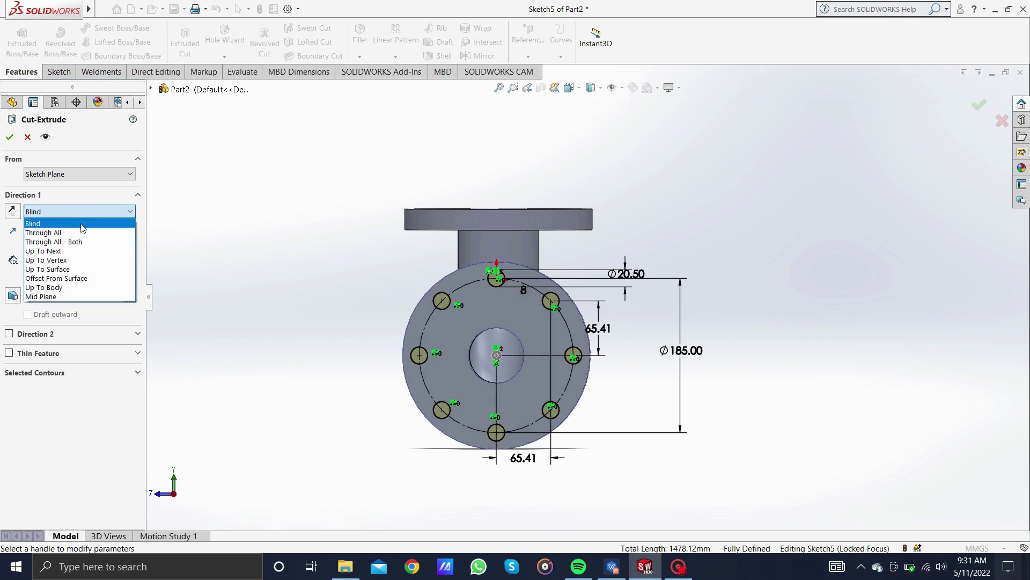
click(78, 251)
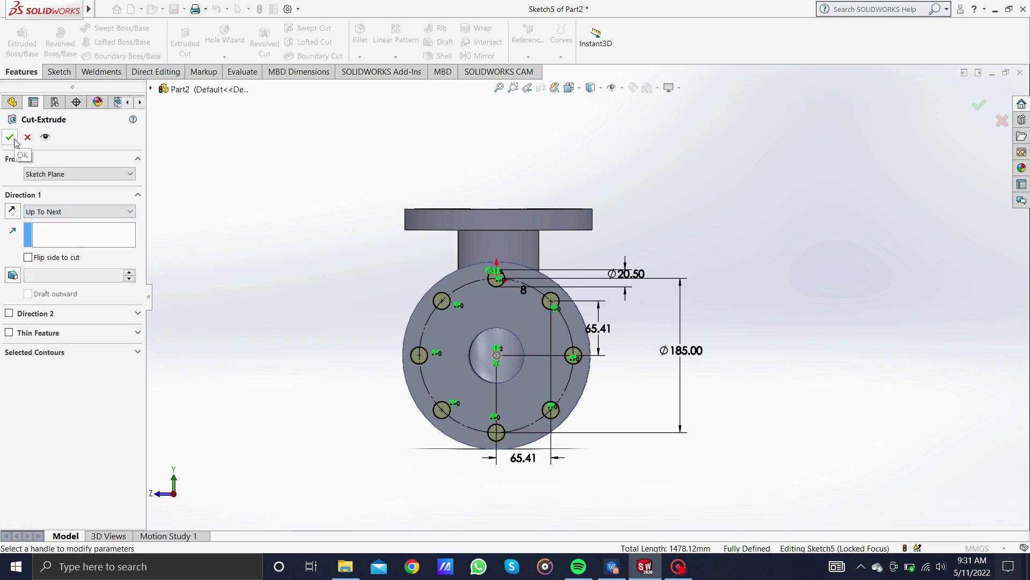
click(11, 138)
mouse_move(319, 267)
middle_down()
mouse_move(443, 310)
mouse_move(331, 322)
mouse_move(253, 352)
mouse_move(602, 272)
mouse_move(523, 333)
mouse_move(558, 265)
middle_up()
- Start a sketch on the other flange's face and draw a circle centred on its bore
right_click(559, 265)
click(585, 251)
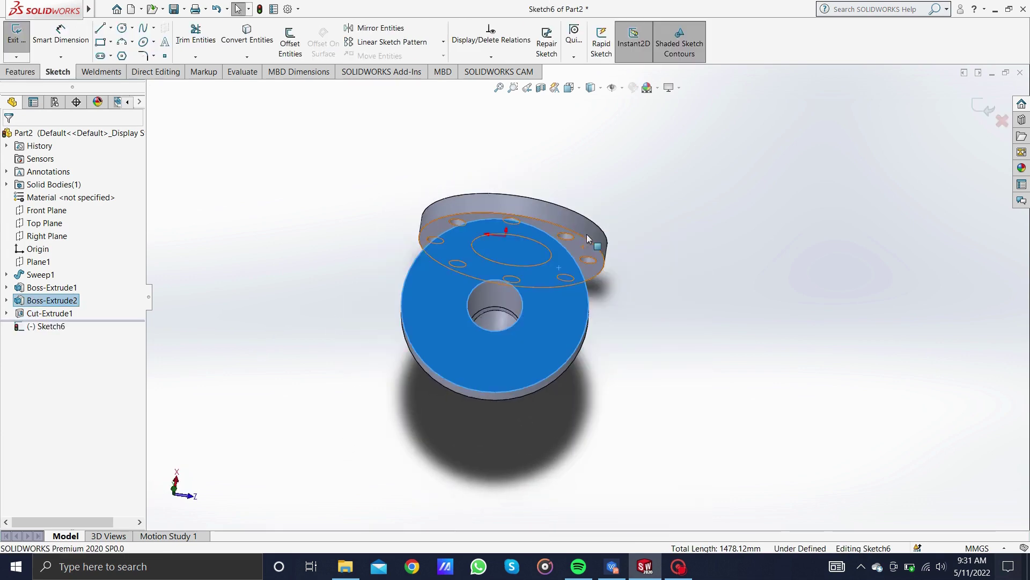
click(133, 28)
click(146, 42)
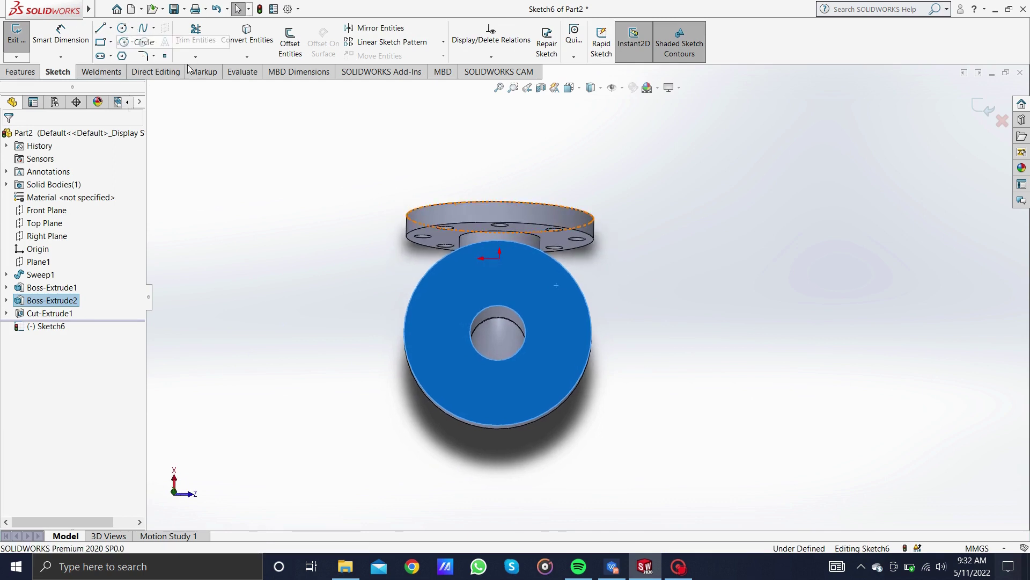
click(497, 332)
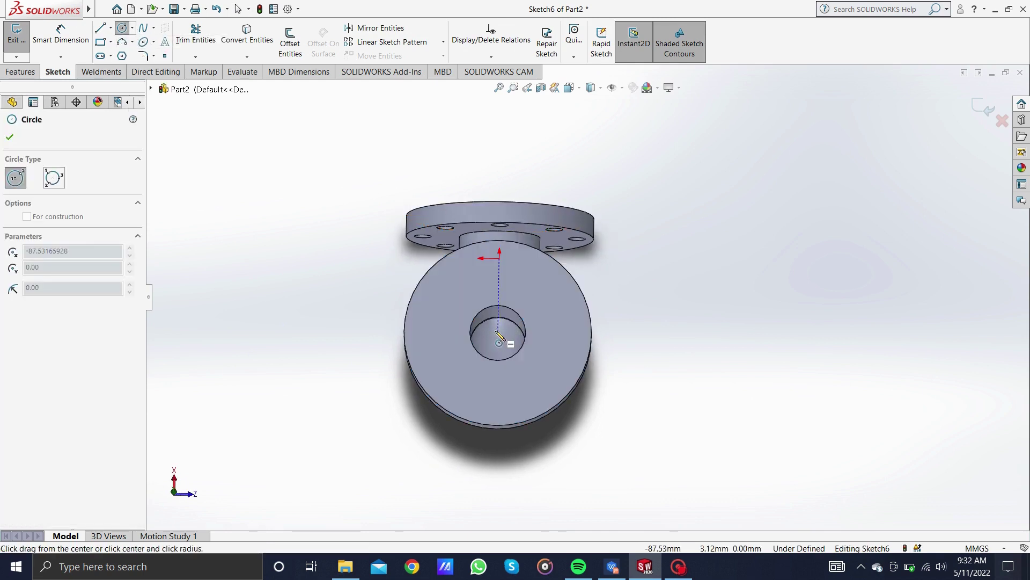
key(Escape)
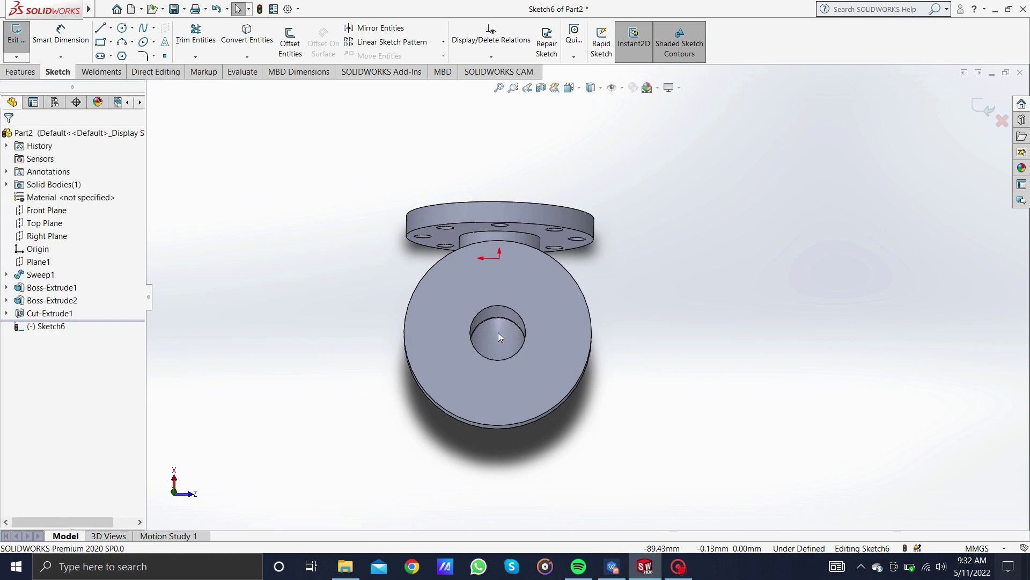
click(127, 28)
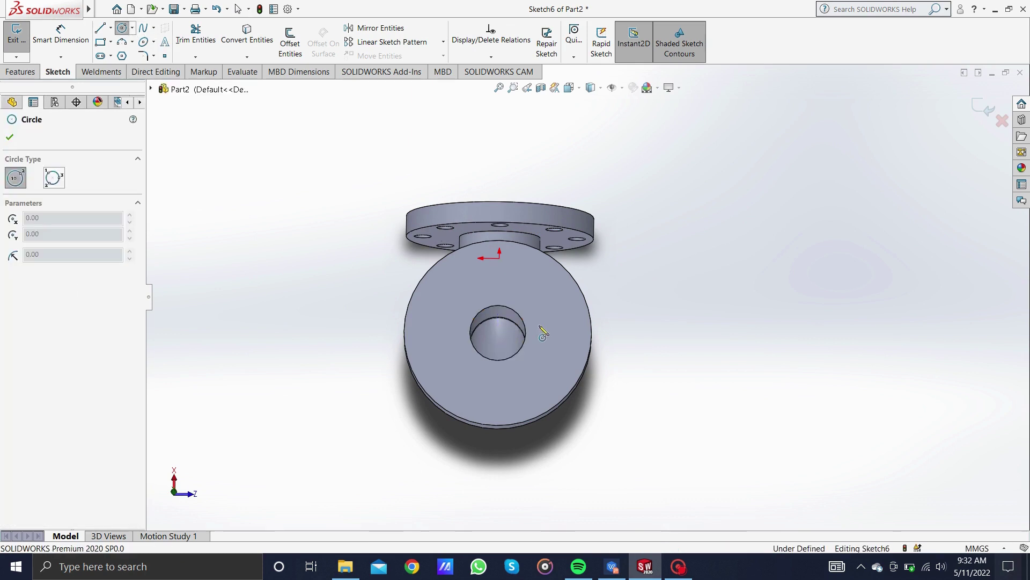
click(498, 333)
click(558, 385)
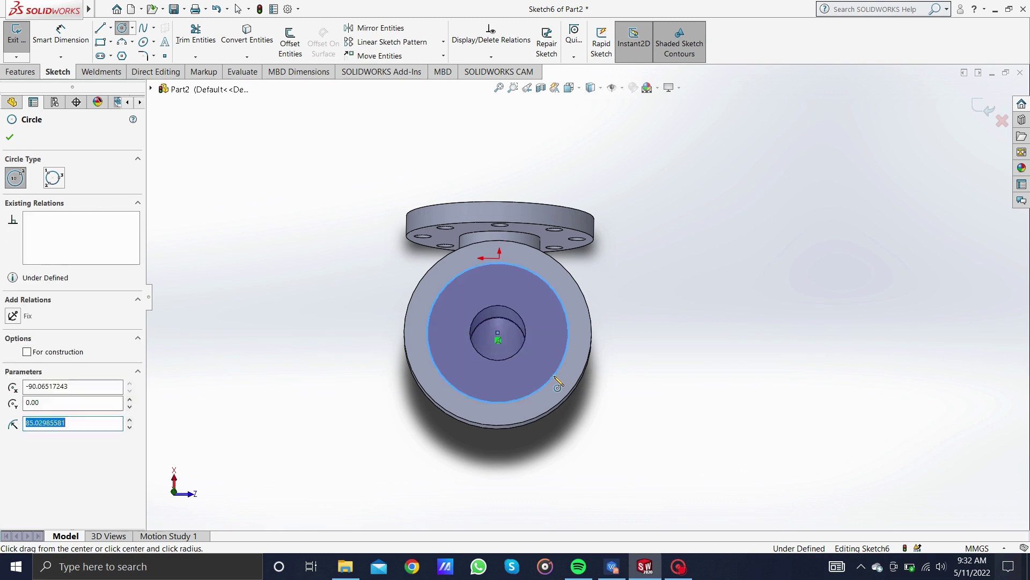
key(Escape)
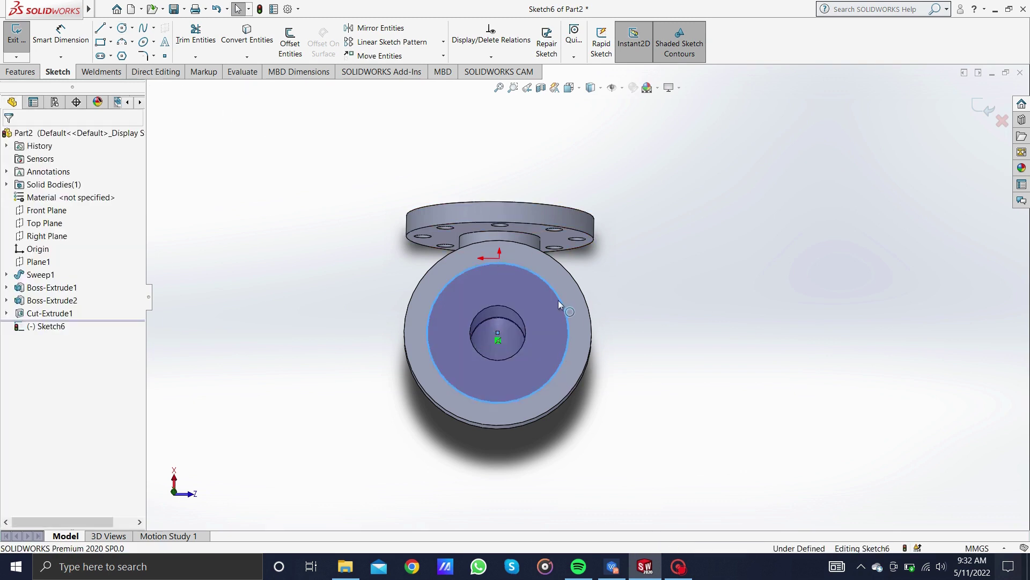
- Make that circle construction geometry and dimension it to Ø185
right_click(558, 301)
click(583, 283)
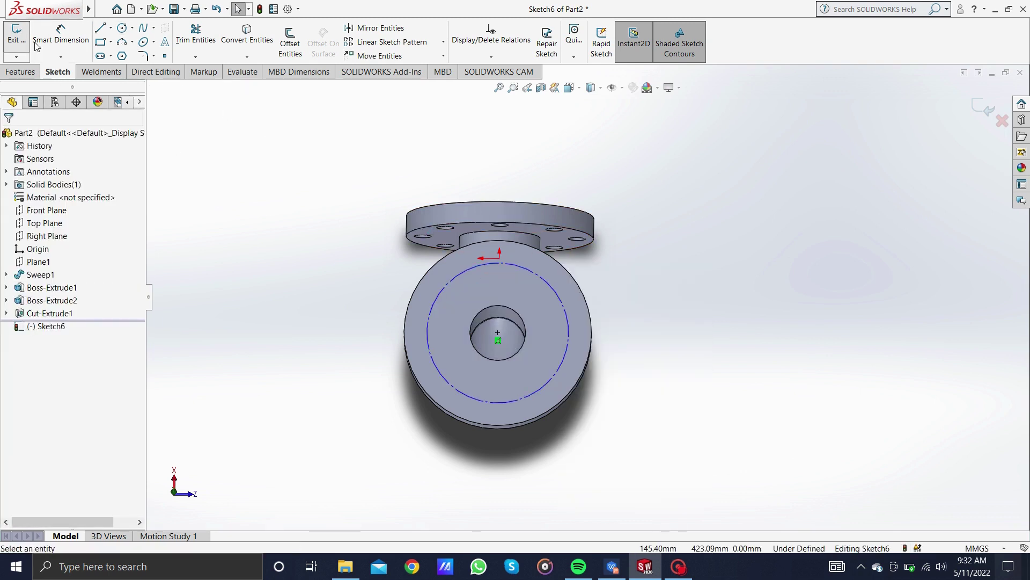
click(60, 34)
click(572, 310)
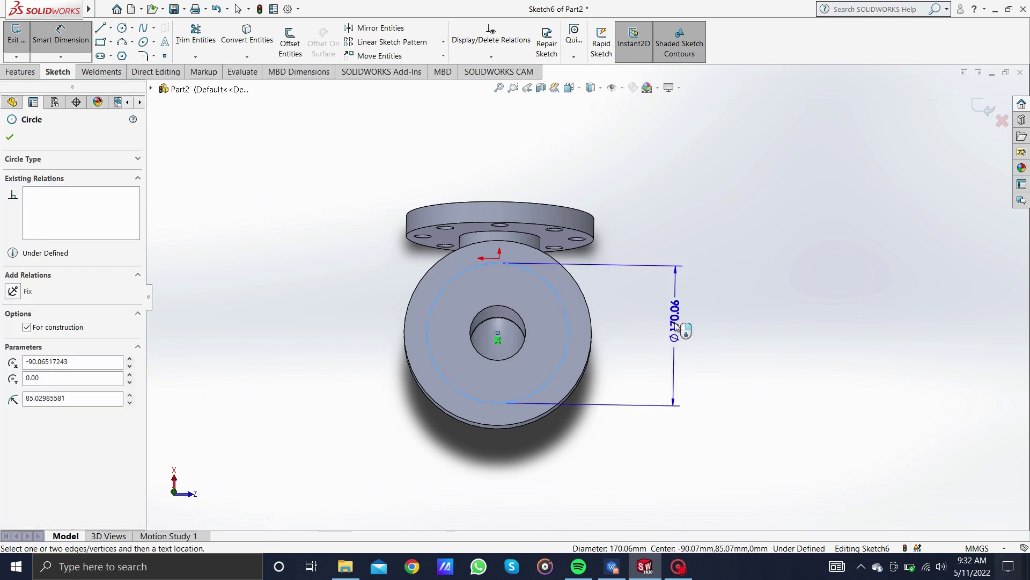
click(675, 327)
text(185)
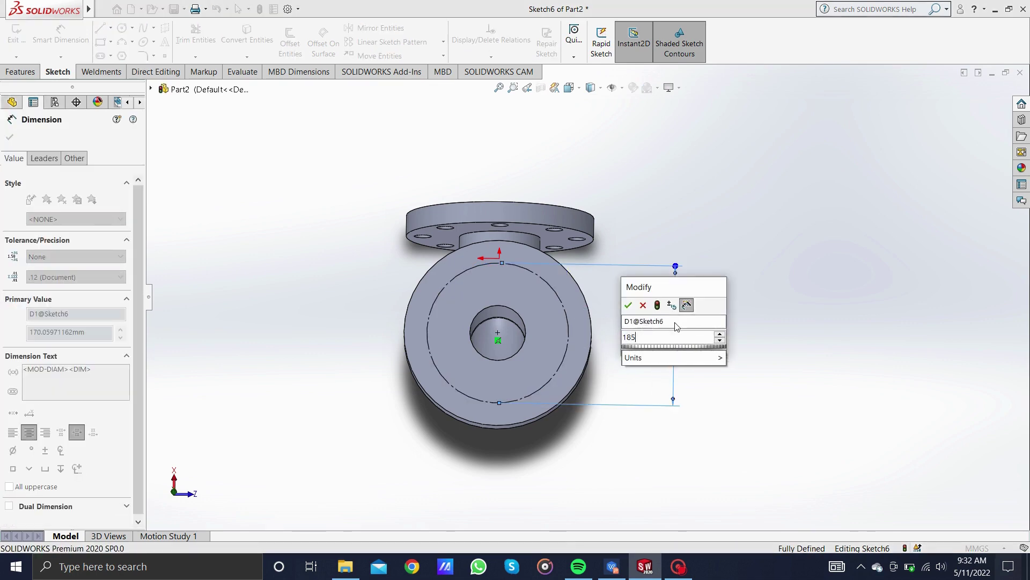
key(Return)
key(Escape)
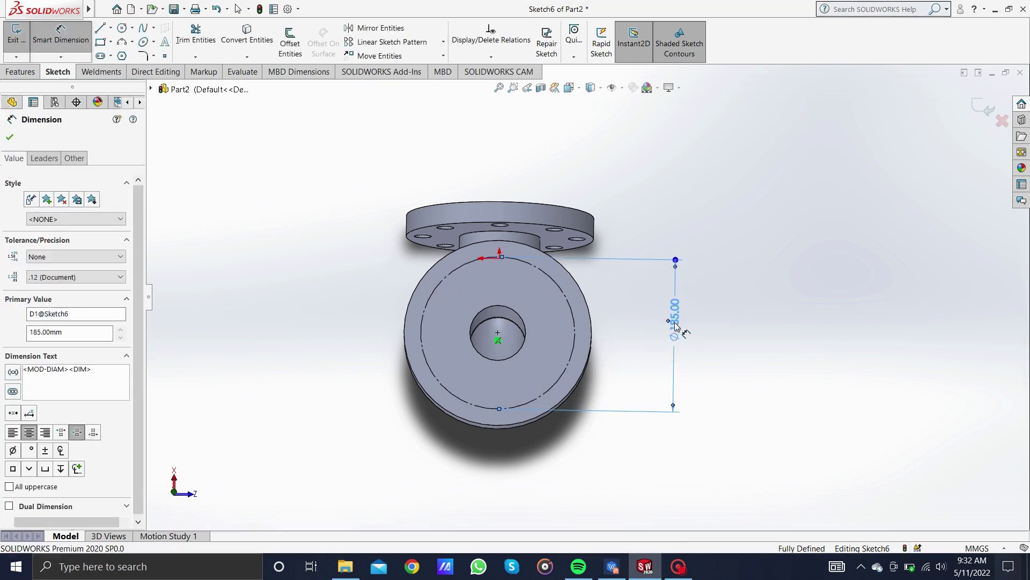
- Add a Ø20.50 hole circle at the top of the bolt circle
click(122, 27)
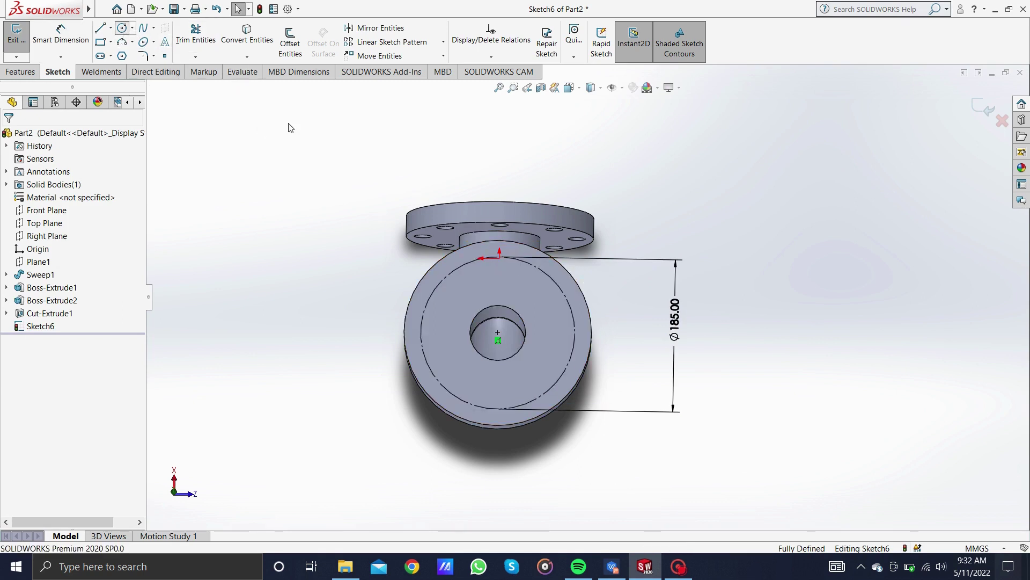
click(500, 258)
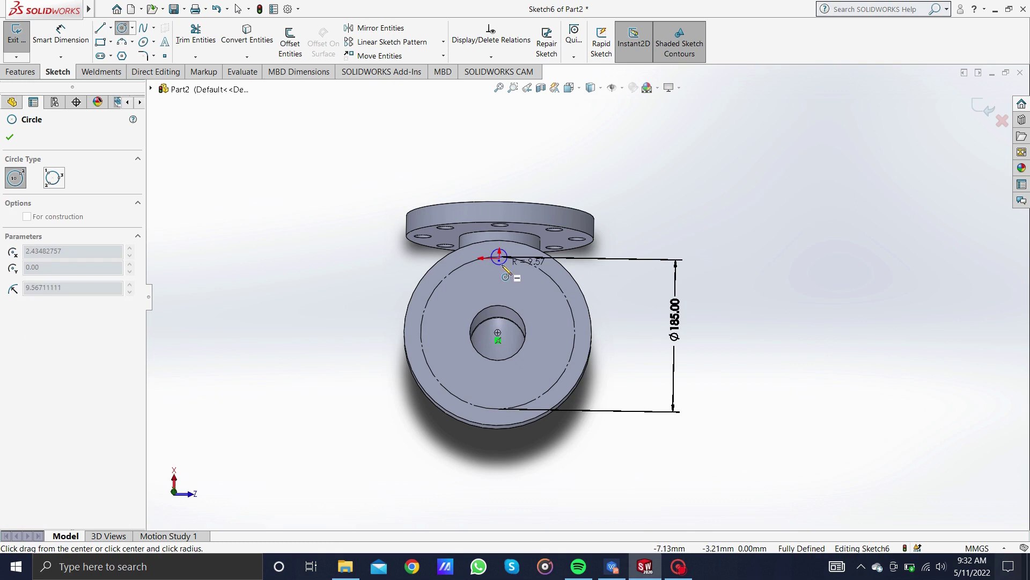
click(504, 266)
key(Escape)
click(61, 33)
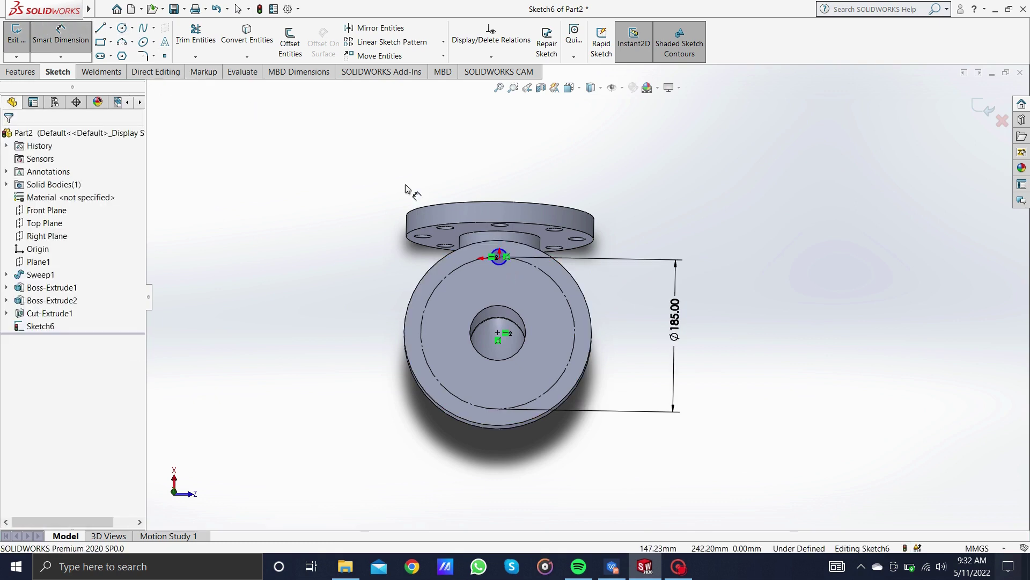
click(499, 250)
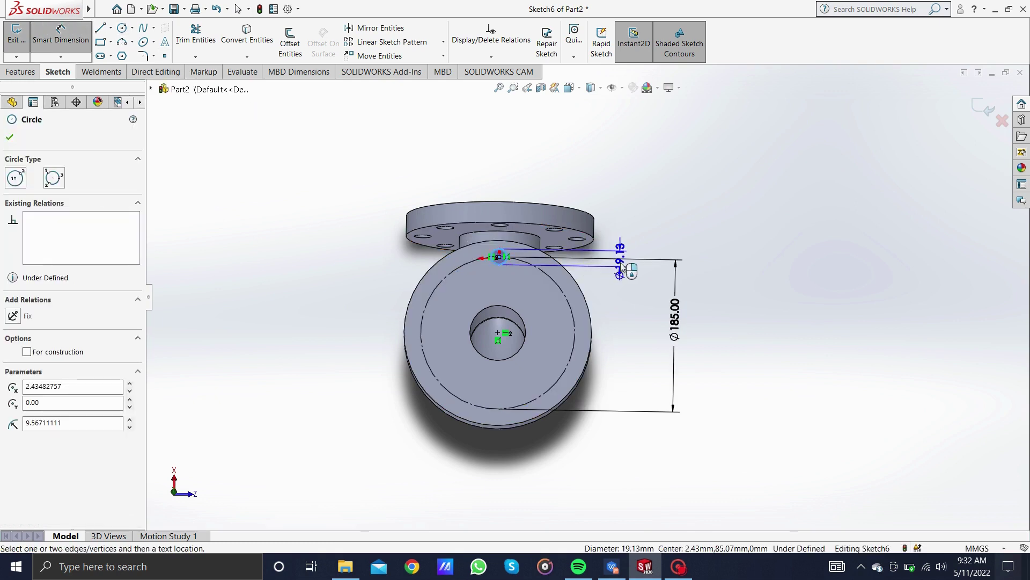
click(621, 267)
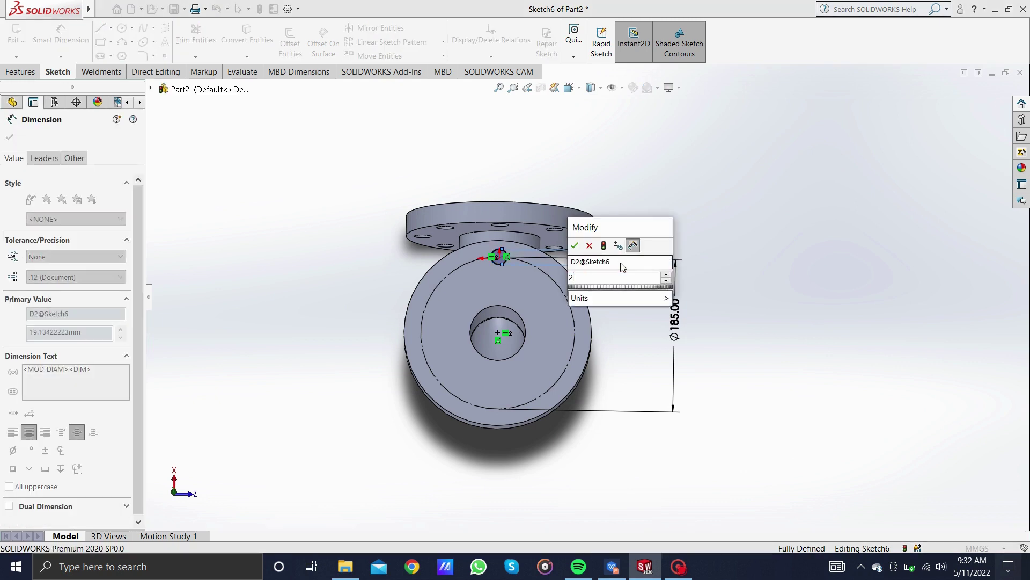
text(20.5)
key(Return)
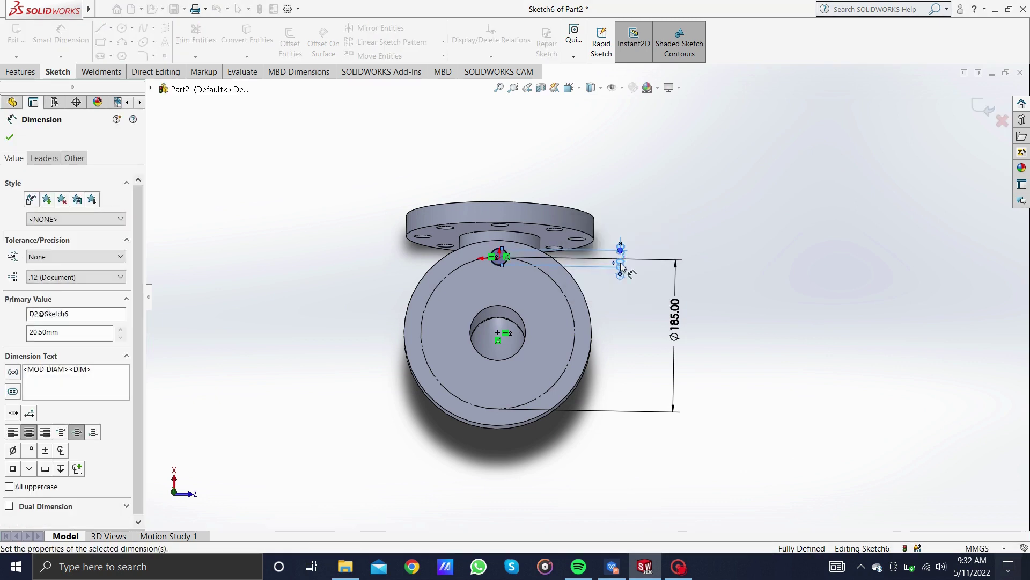
key(Escape)
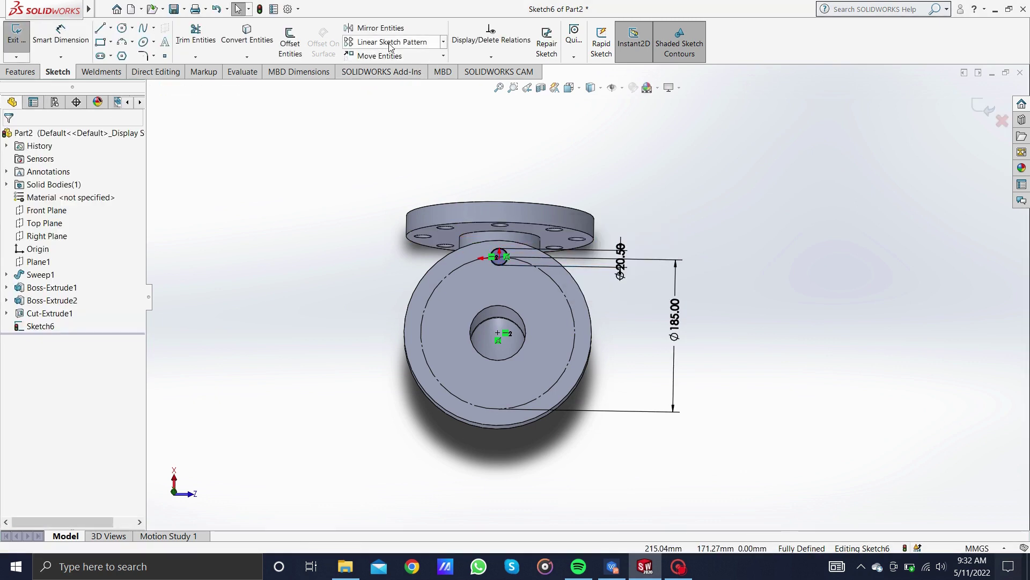
click(444, 42)
- Circular-pattern the small hole circle into 8 instances about the bore centre
click(386, 70)
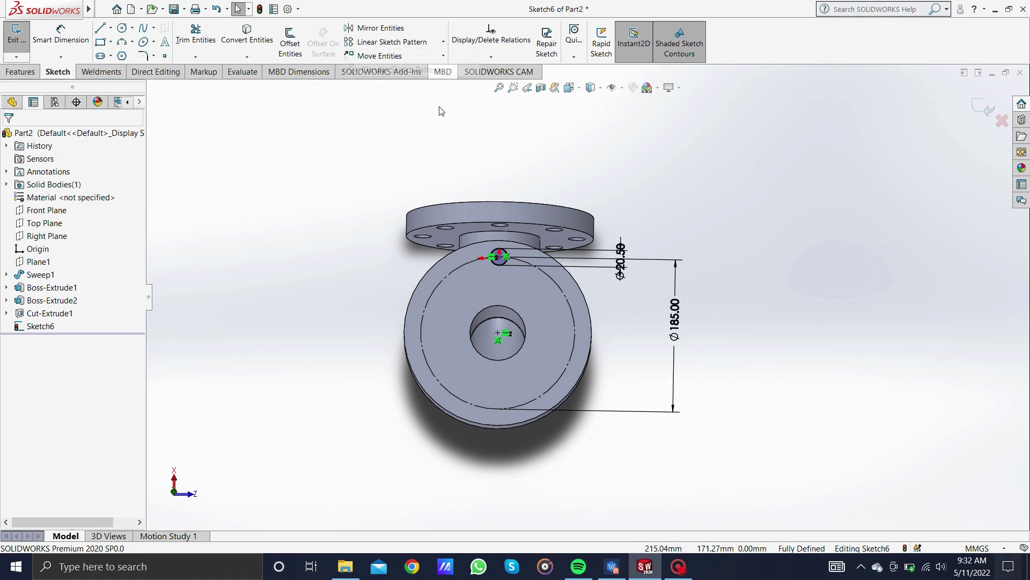
click(505, 266)
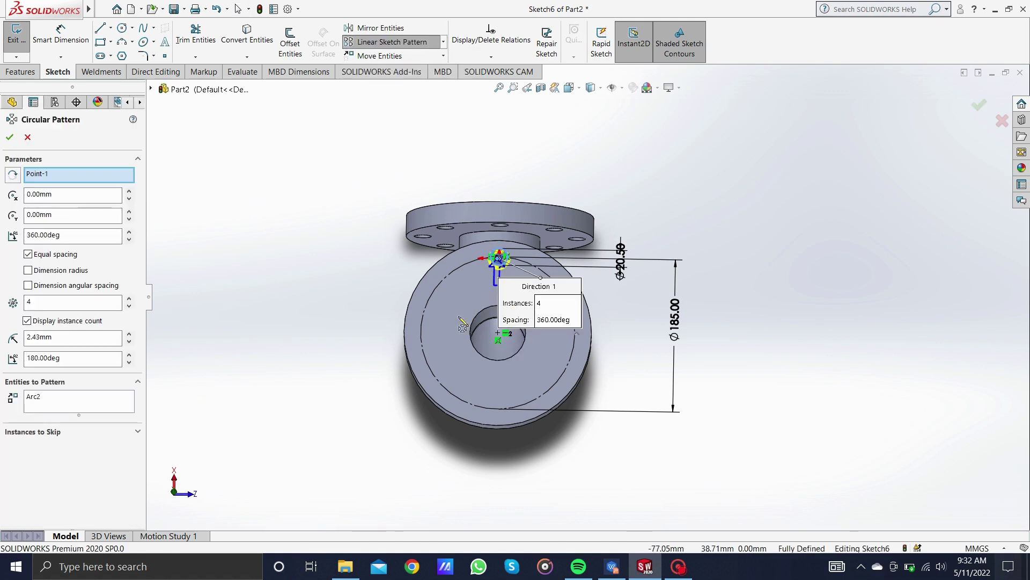
click(45, 176)
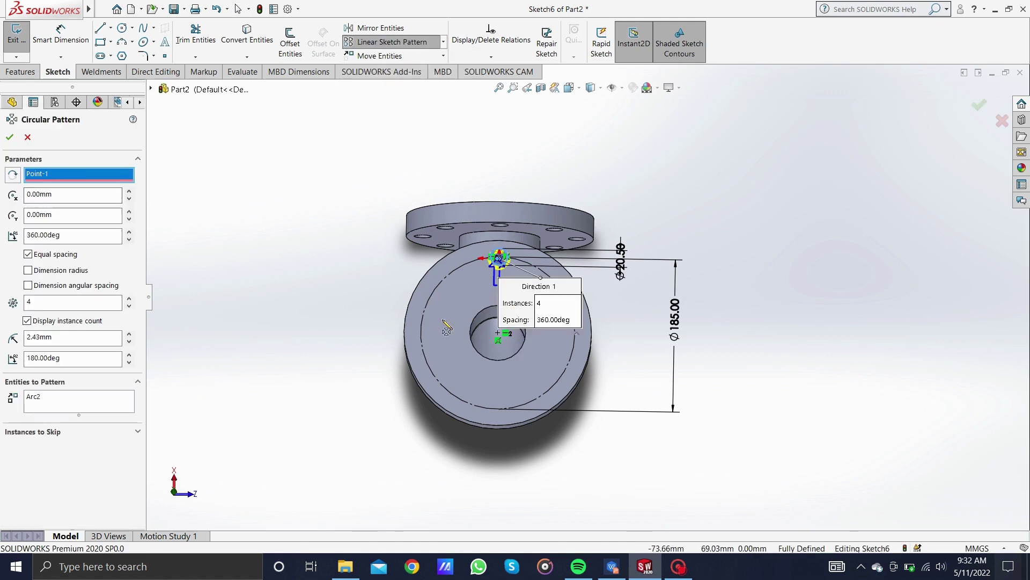
click(498, 334)
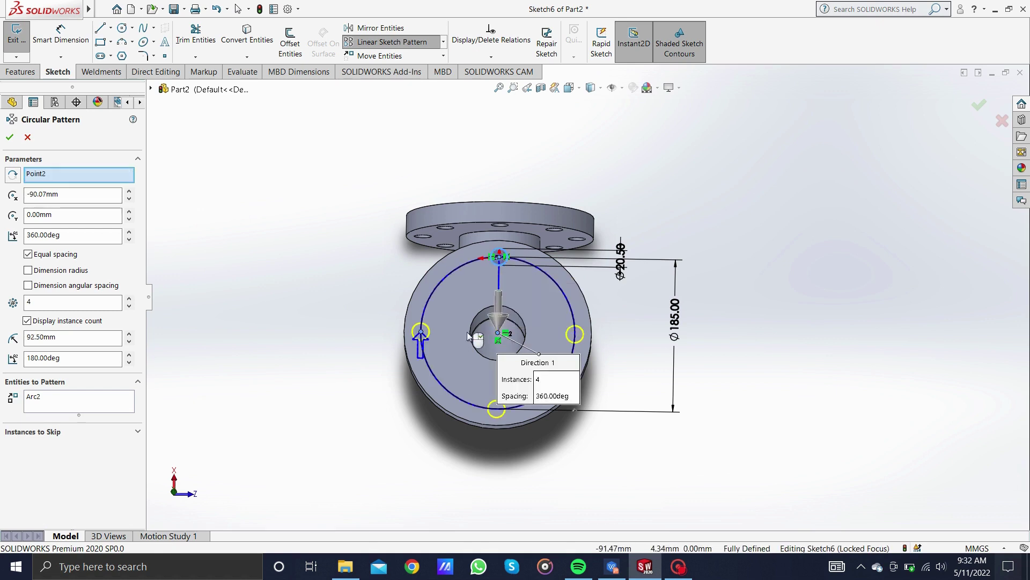
click(129, 298)
click(128, 298)
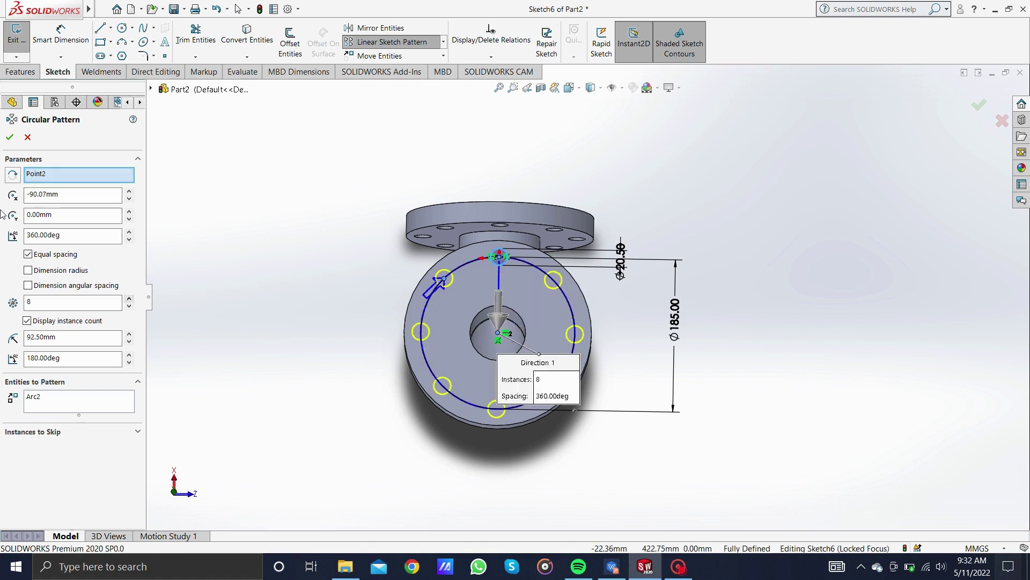
click(10, 136)
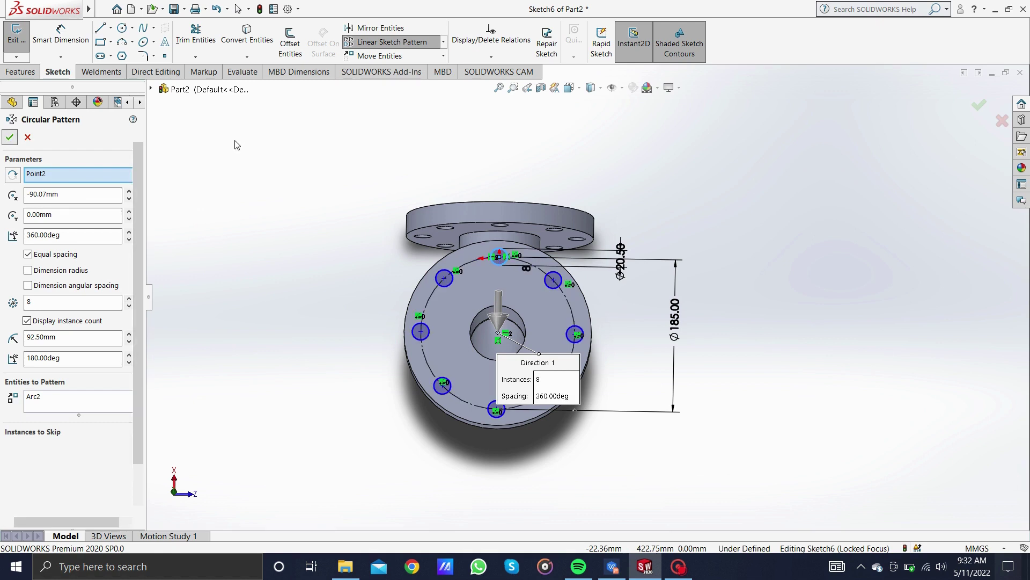
- Fully define the sketch, letting it calculate the missing dimensions
click(505, 58)
click(501, 97)
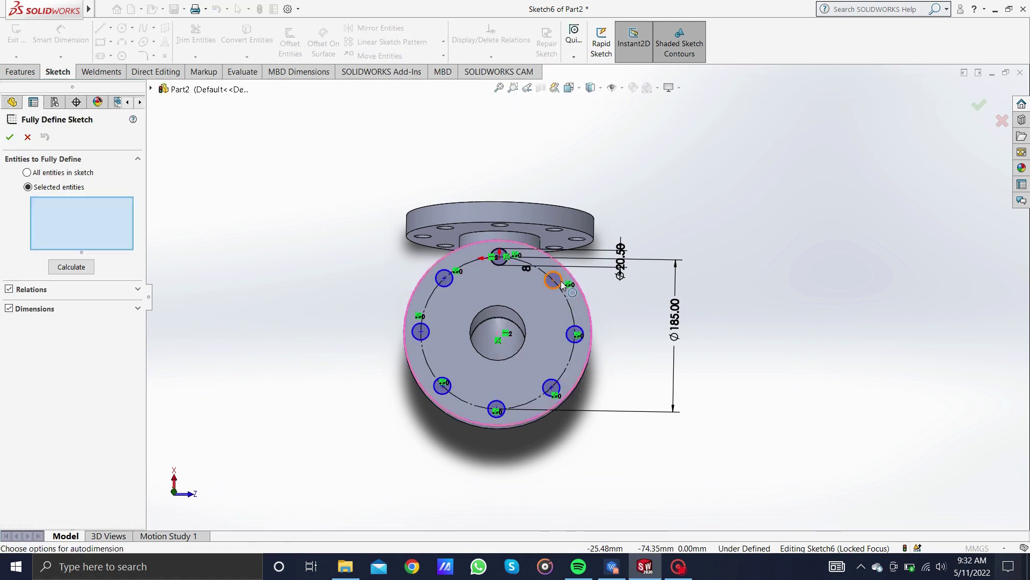
click(10, 137)
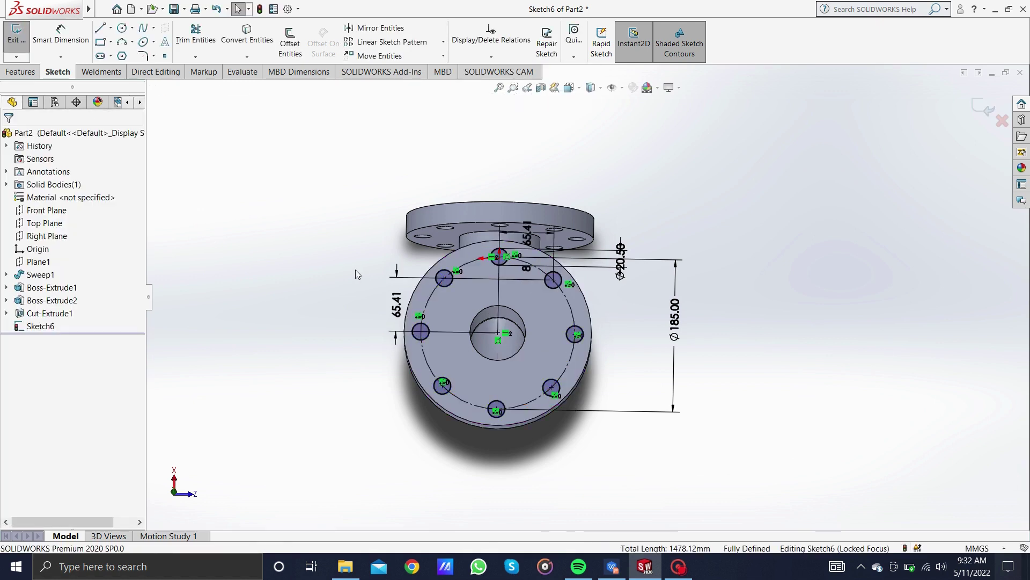
click(2, 74)
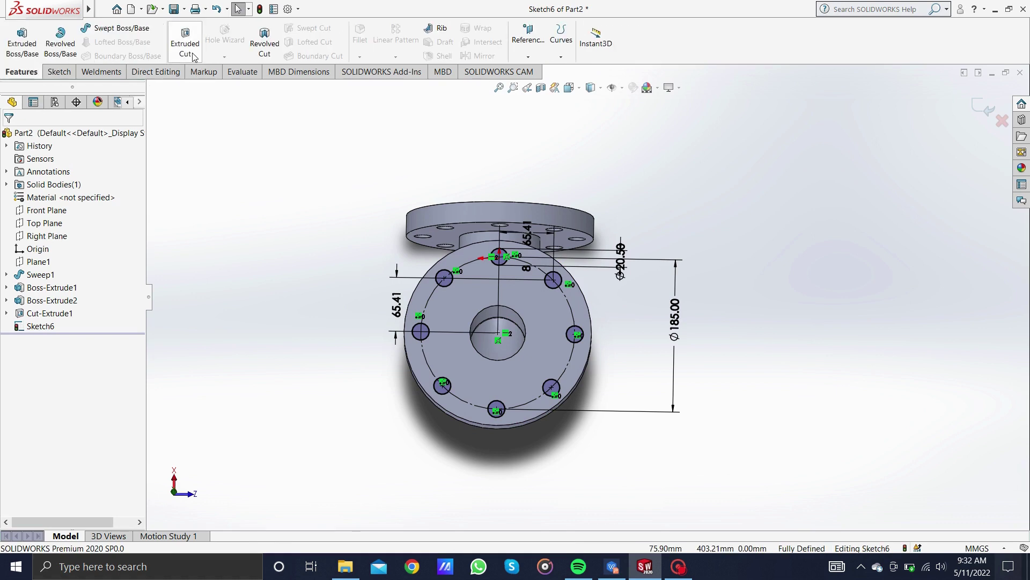
- Extruded-cut the eight holes through the second flange, Up To Next
click(181, 50)
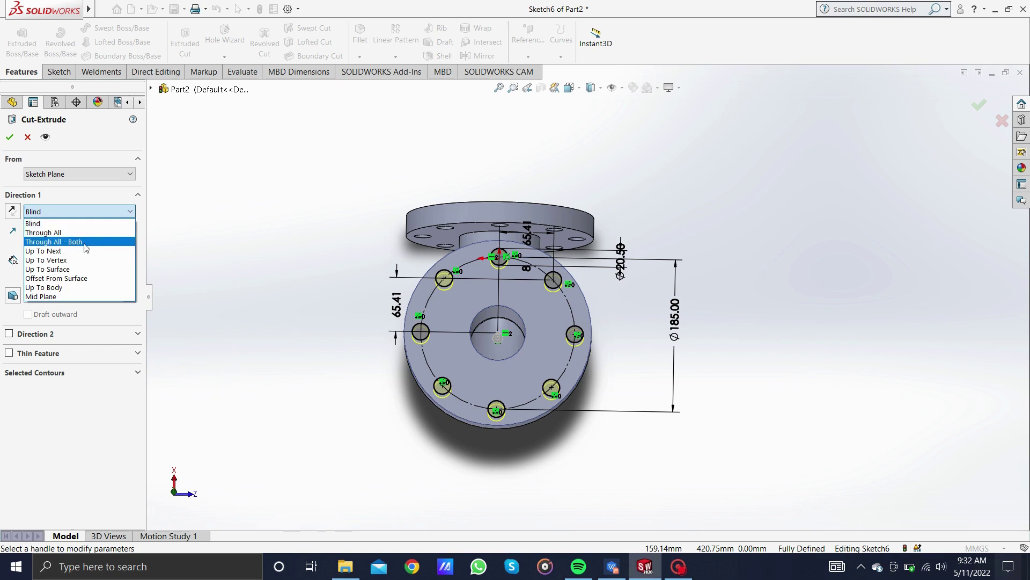
click(53, 251)
click(10, 137)
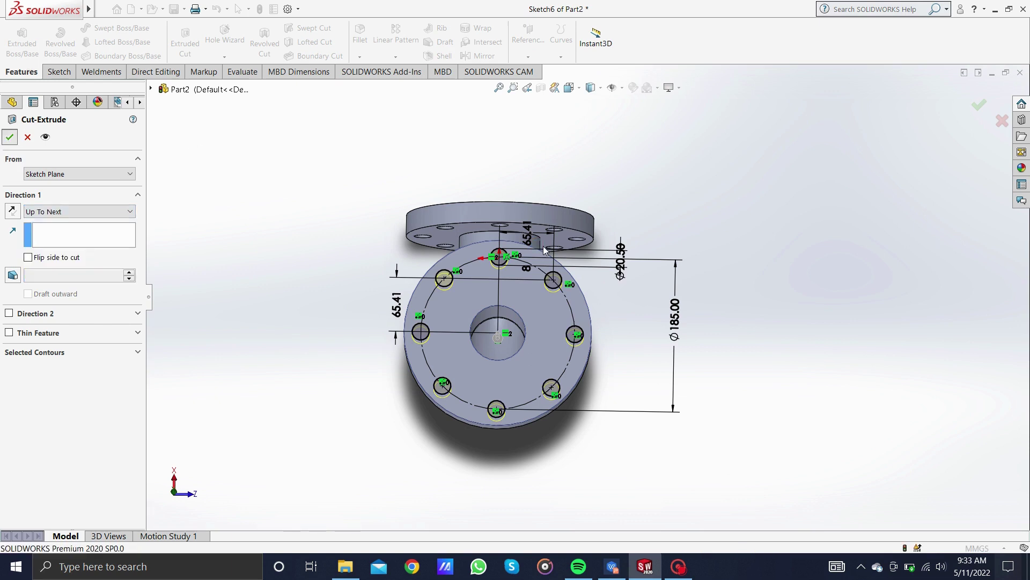
mouse_move(684, 275)
middle_down()
mouse_move(724, 123)
mouse_move(846, 111)
mouse_move(714, 97)
mouse_move(864, 91)
middle_up()
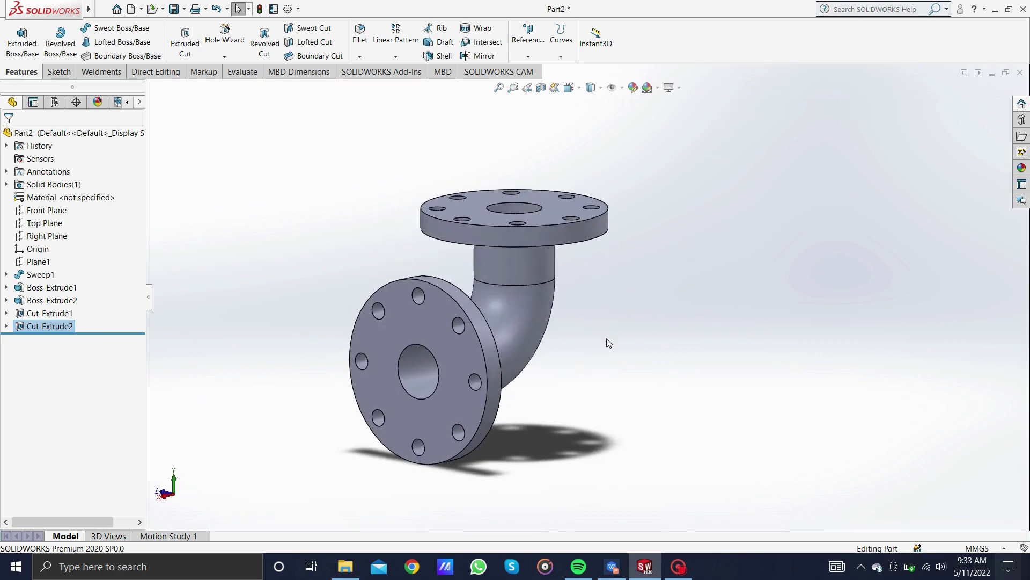
- Add Plane2, offset 240 mm from the side flange face and flipped beyond the elbow
right_click(424, 326)
click(336, 195)
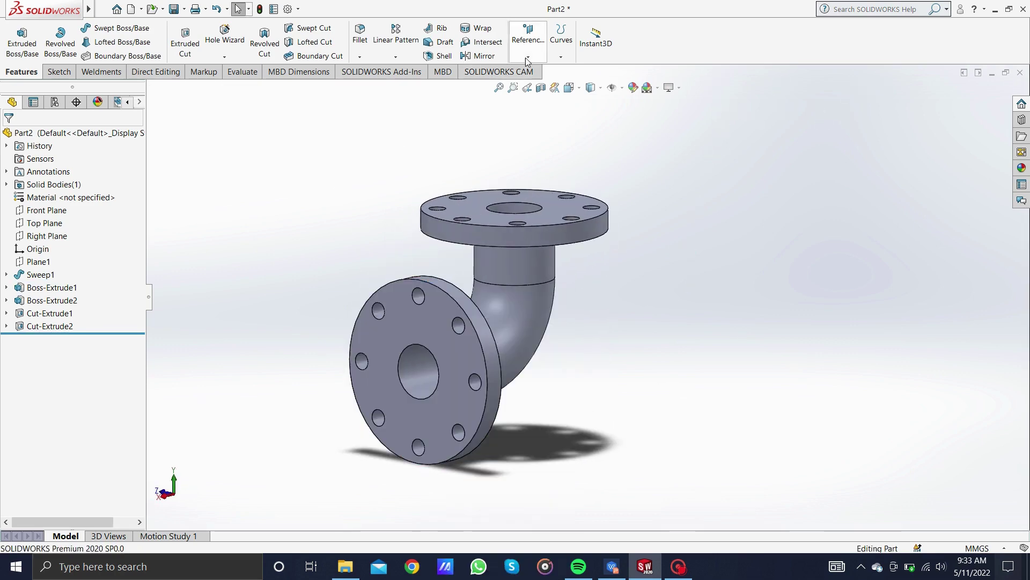
click(528, 35)
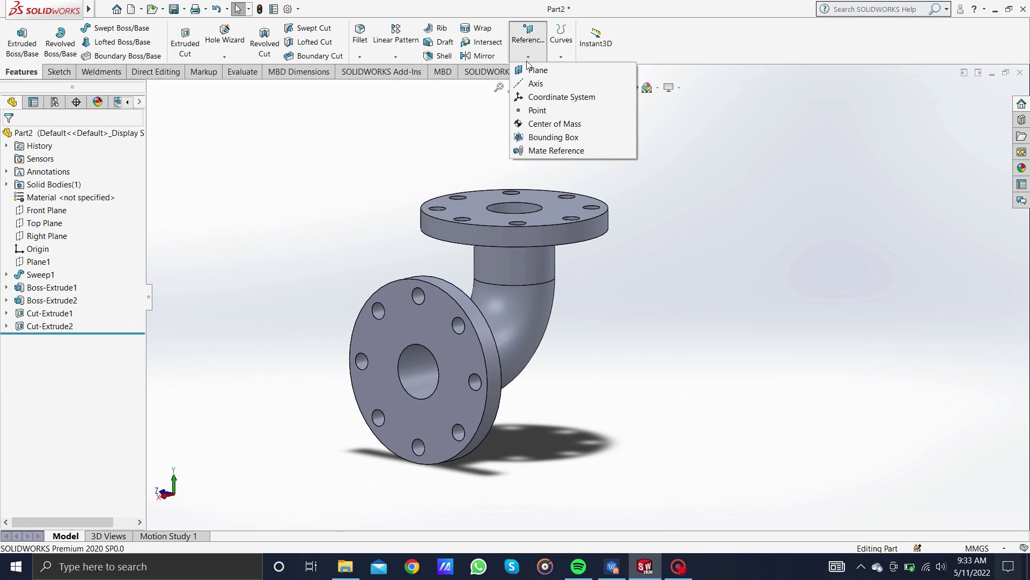
click(405, 324)
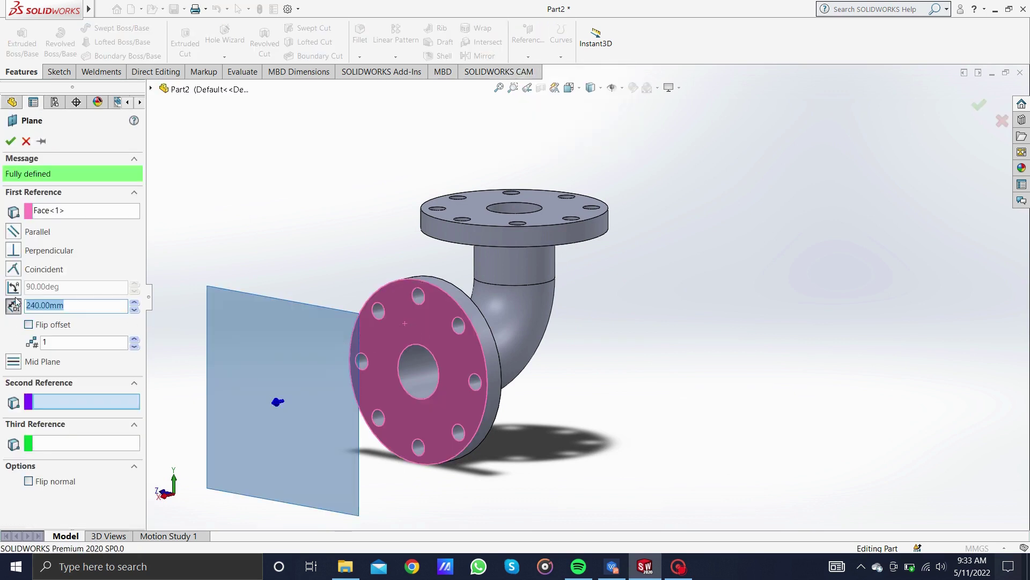
click(29, 325)
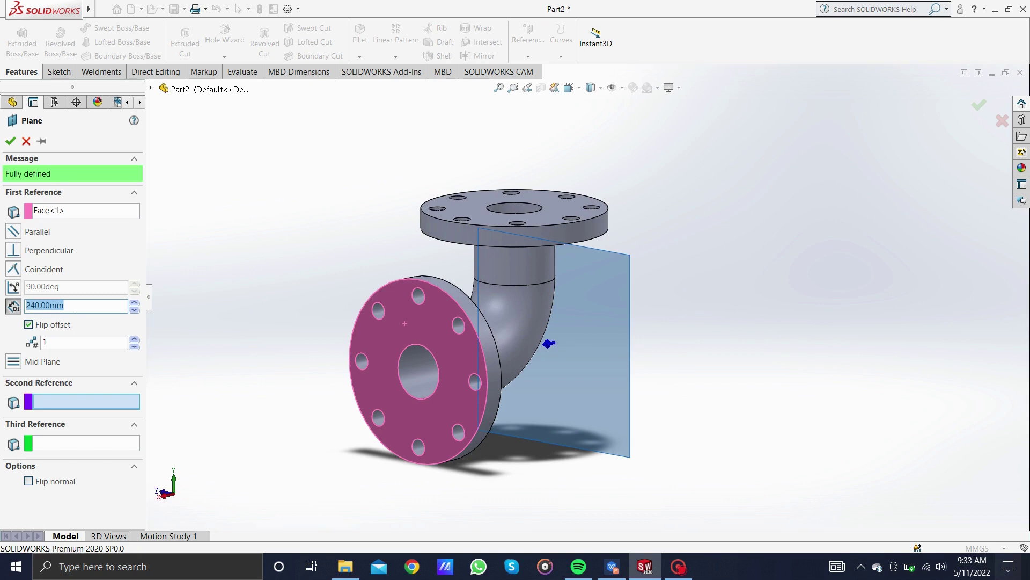
key(End)
click(13, 142)
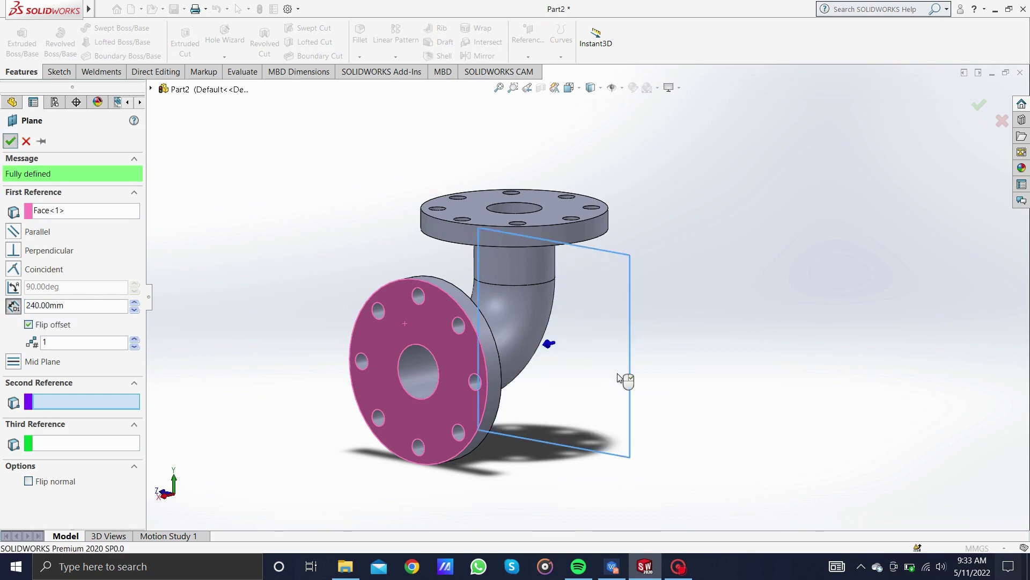
mouse_move(702, 380)
middle_down()
mouse_move(677, 346)
mouse_move(675, 317)
middle_up()
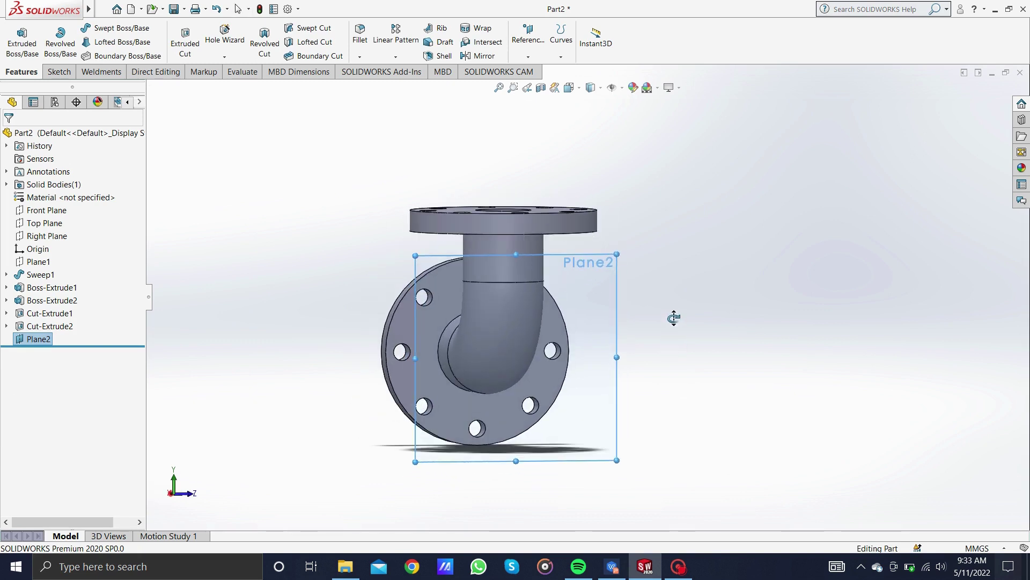
- Start a sketch on Plane2 and draw a circle below the origin
right_click(610, 347)
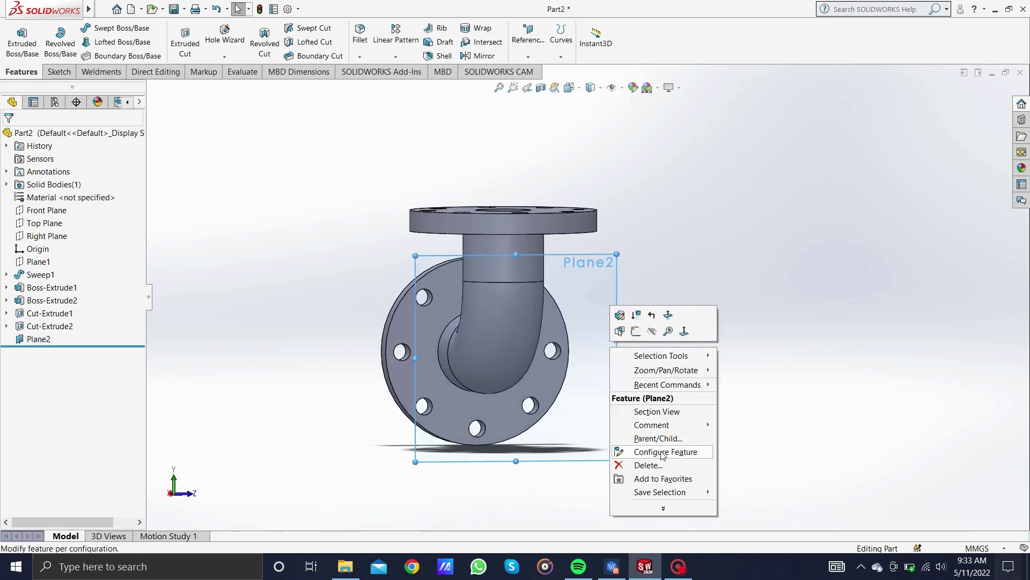
click(636, 332)
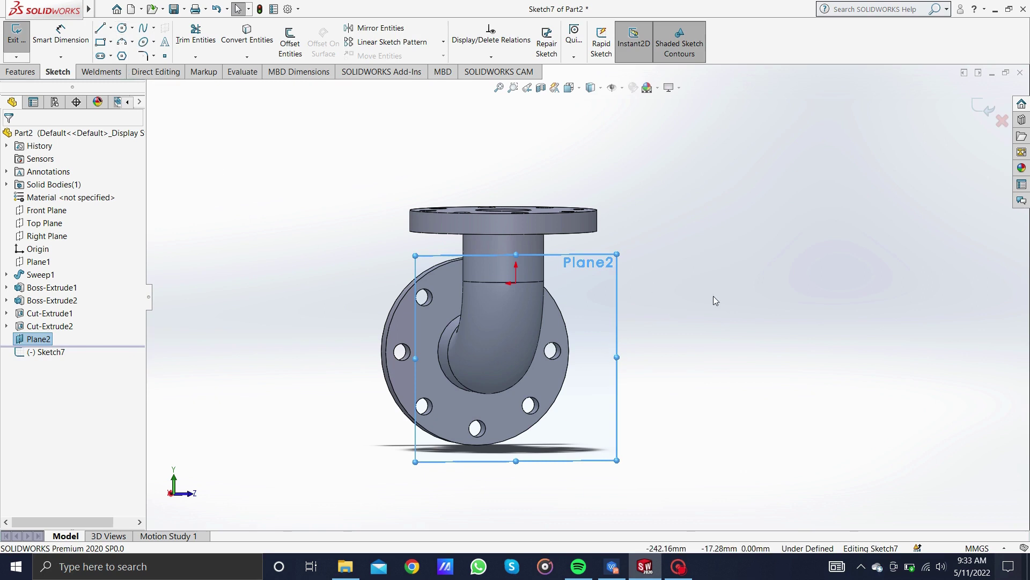
click(123, 29)
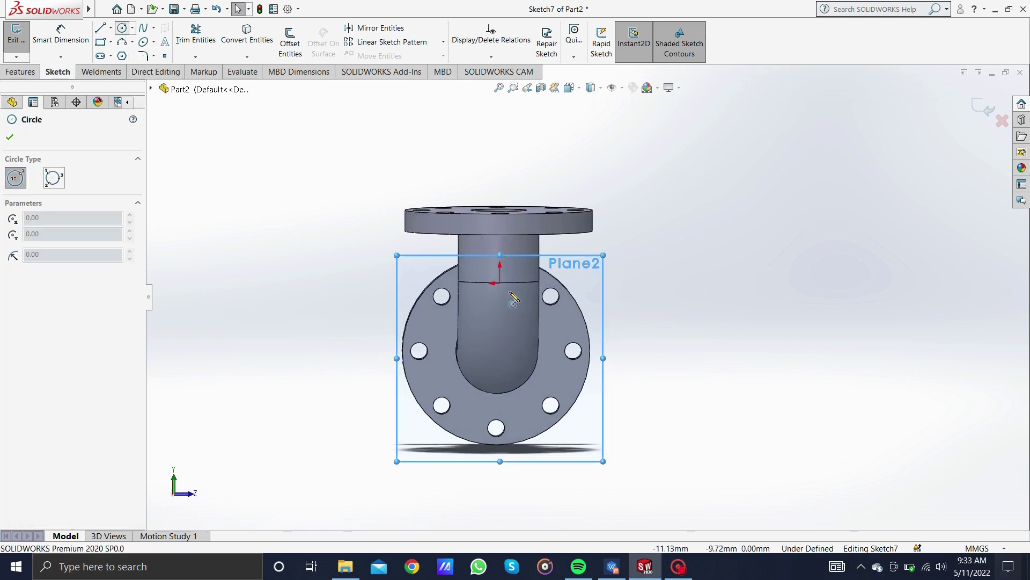
click(500, 361)
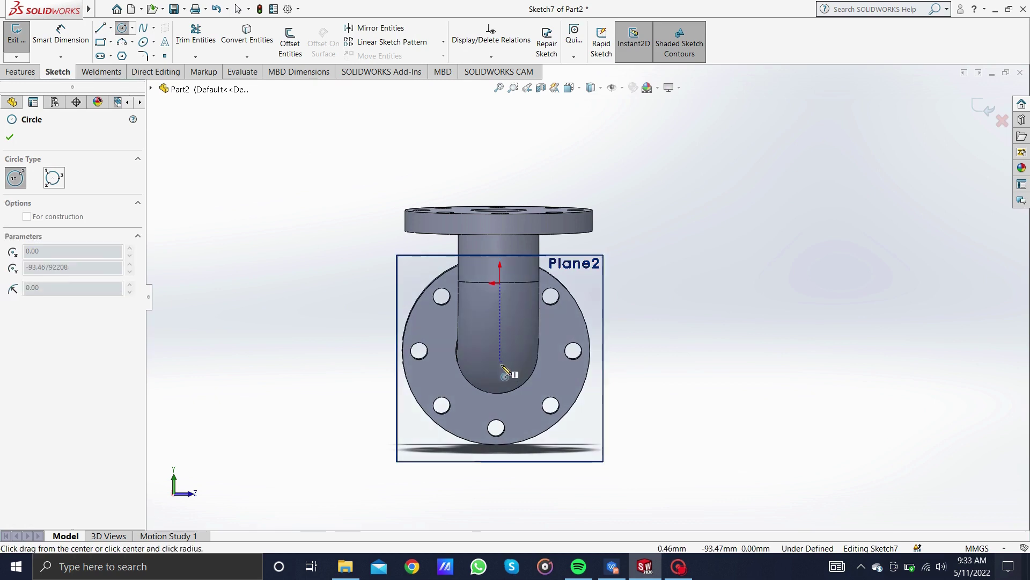
click(514, 383)
key(Escape)
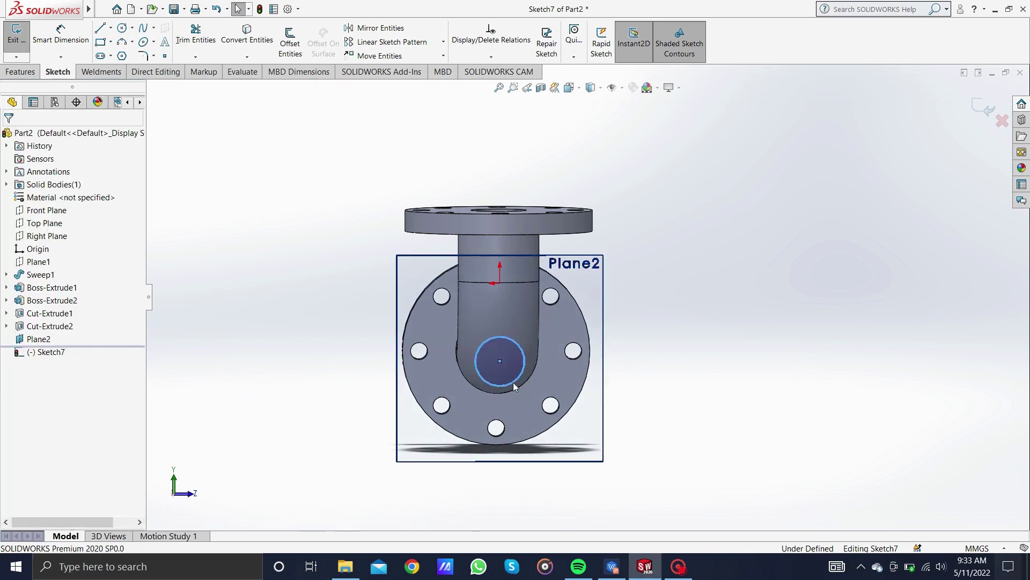
click(682, 330)
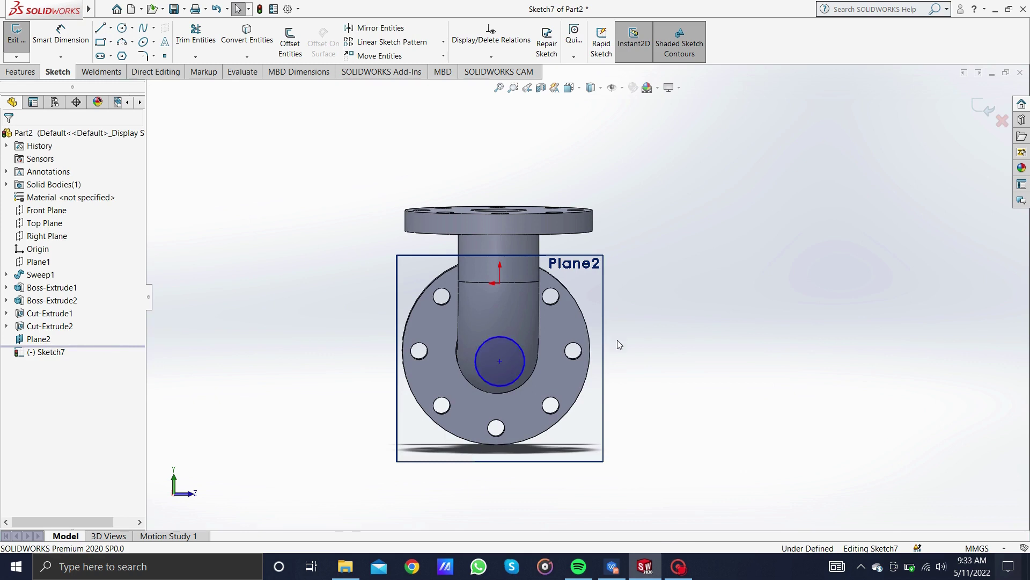
click(500, 360)
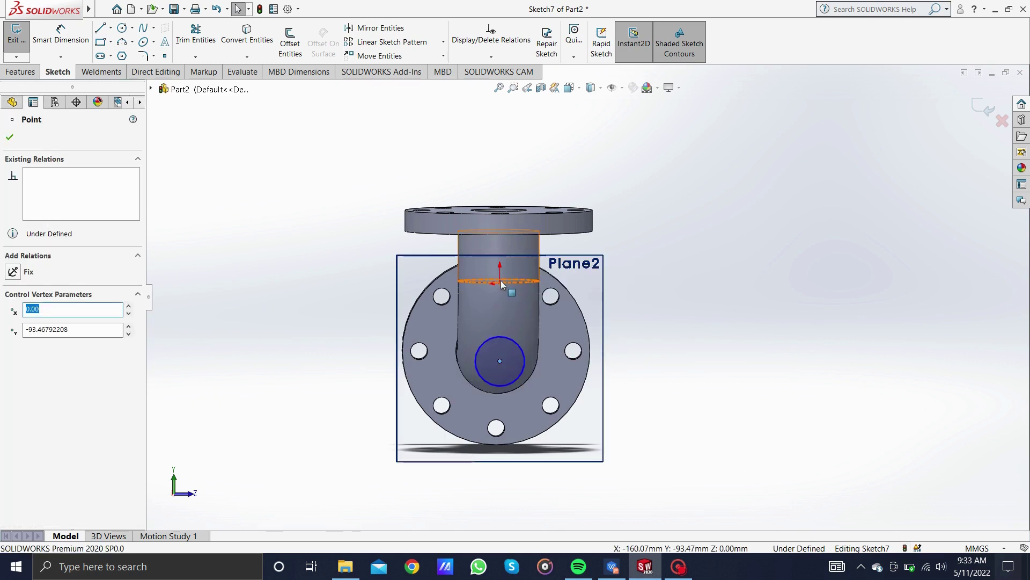
key(Escape)
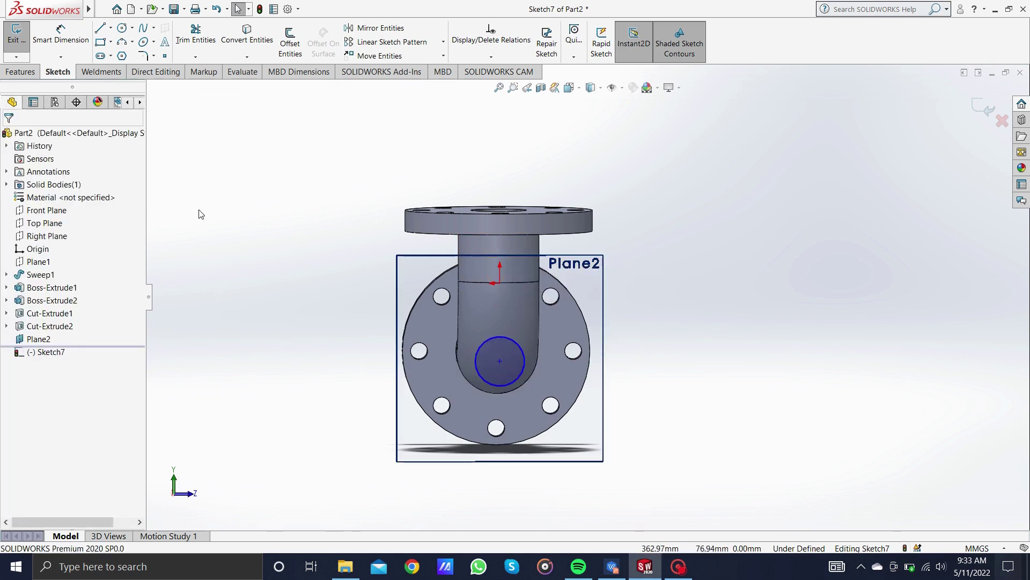
- Dimension the circle centre 175 mm below the top flange face and the circle to Ø50
click(77, 36)
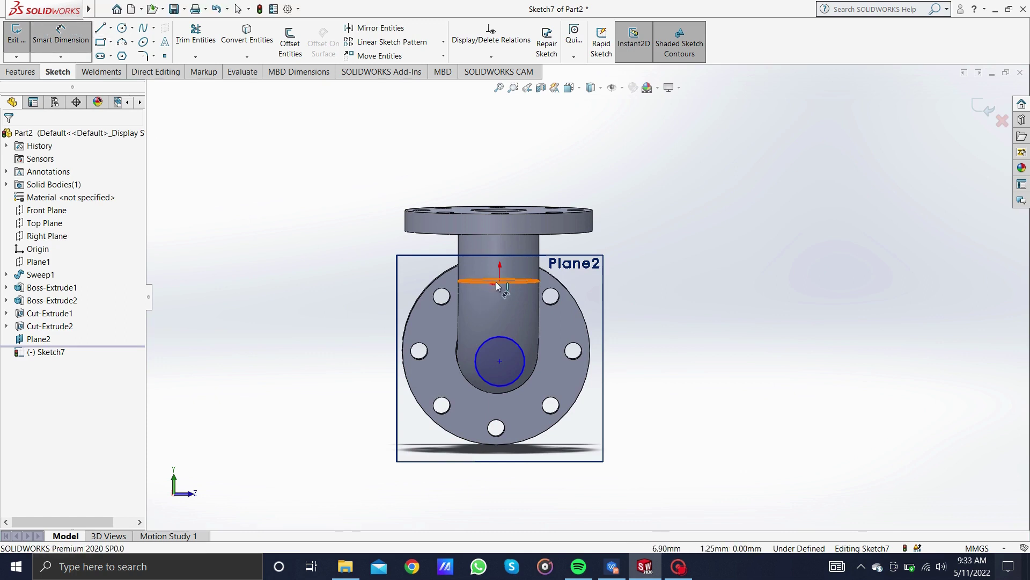
click(500, 362)
click(518, 228)
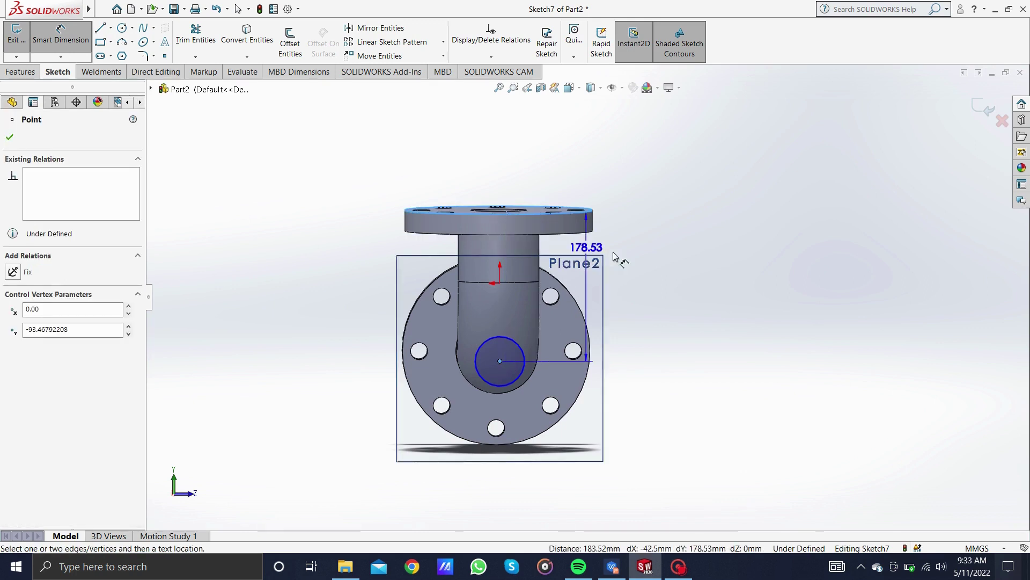
click(692, 268)
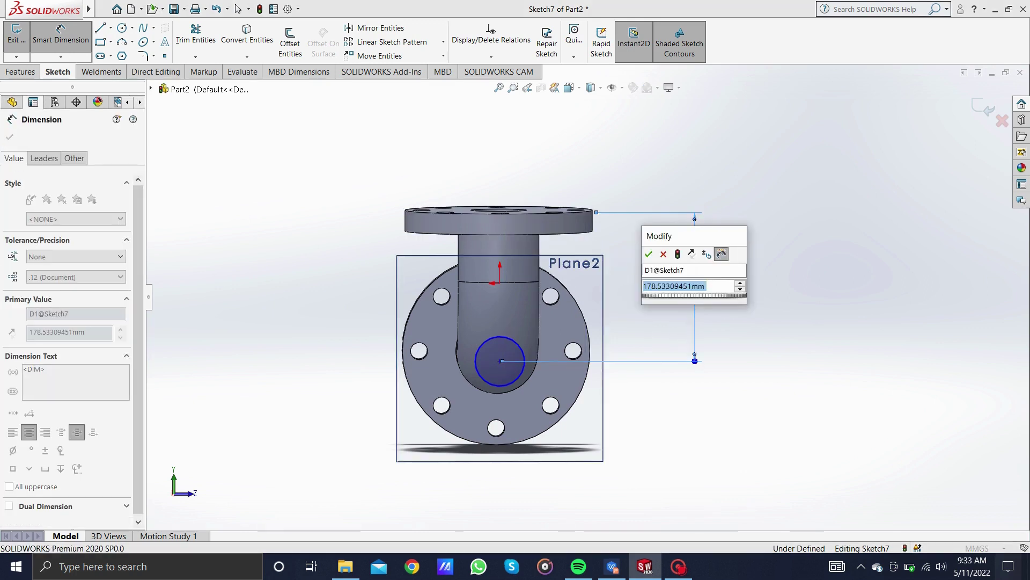
text(175)
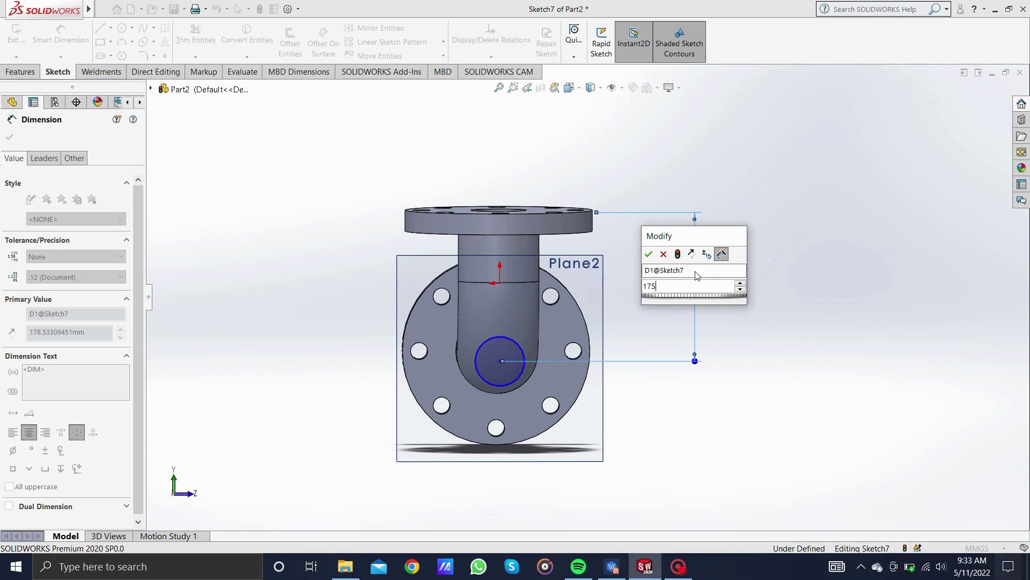
key(Return)
key(Escape)
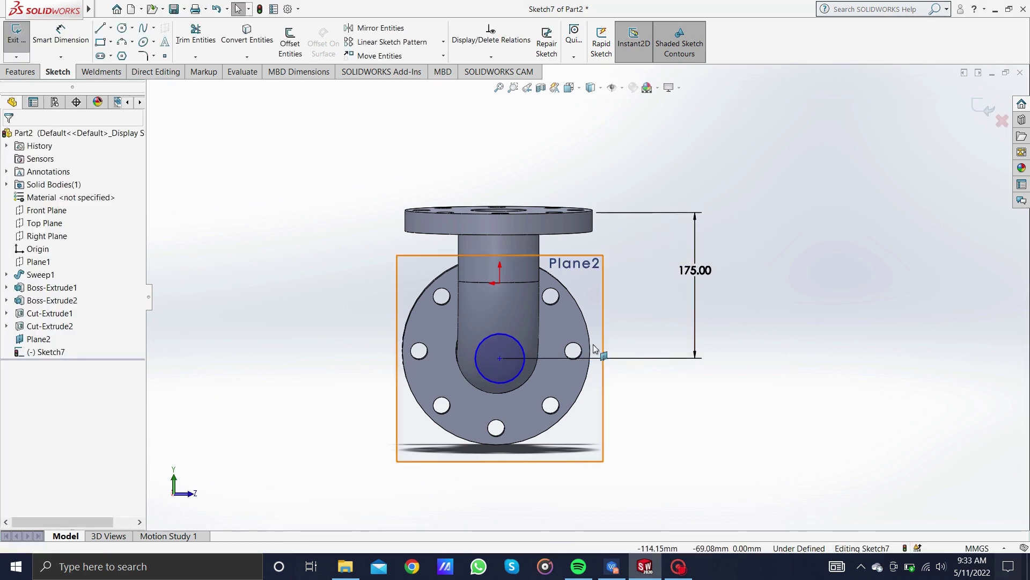
click(79, 43)
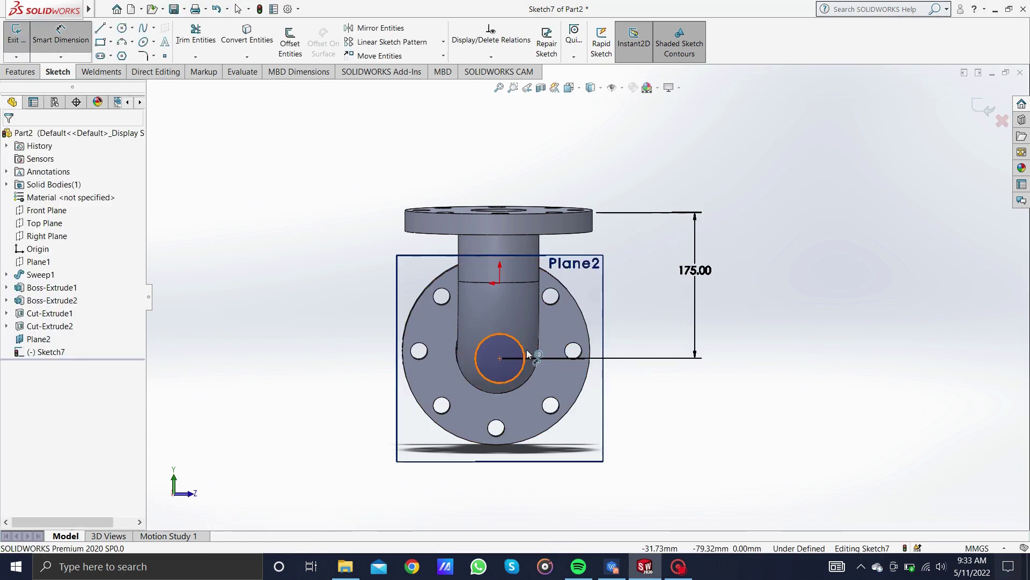
click(525, 356)
click(681, 389)
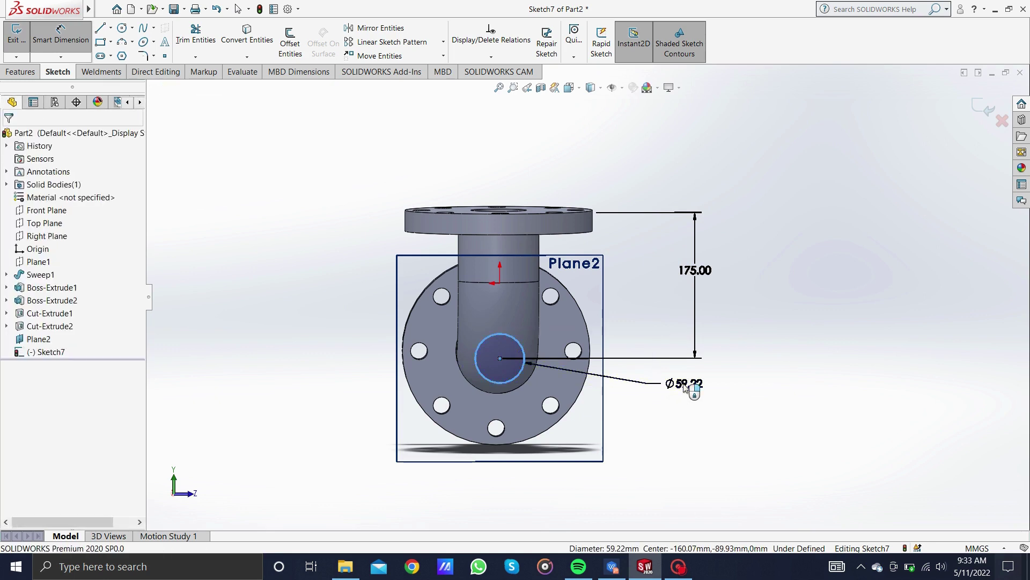
text(50)
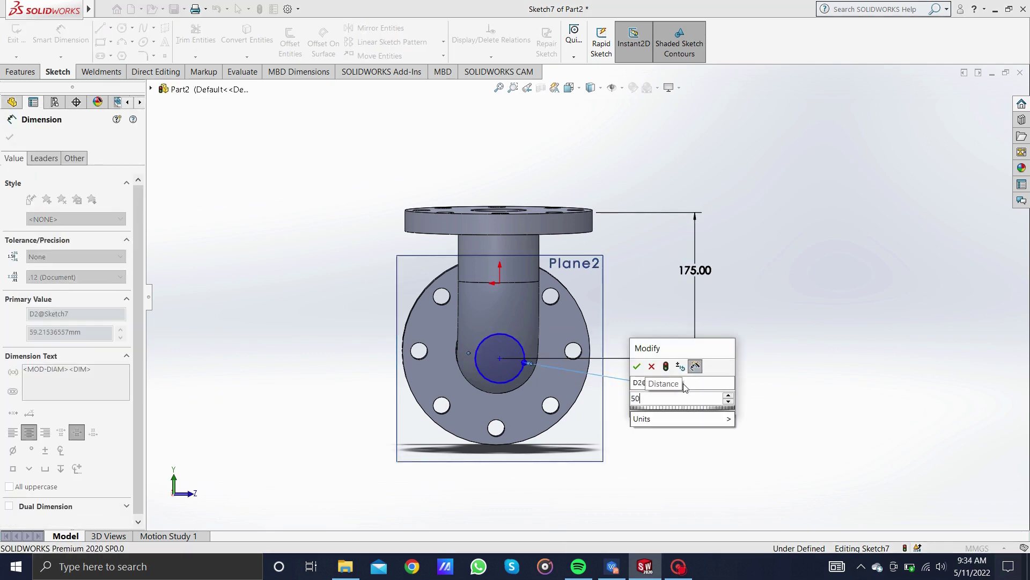
key(Return)
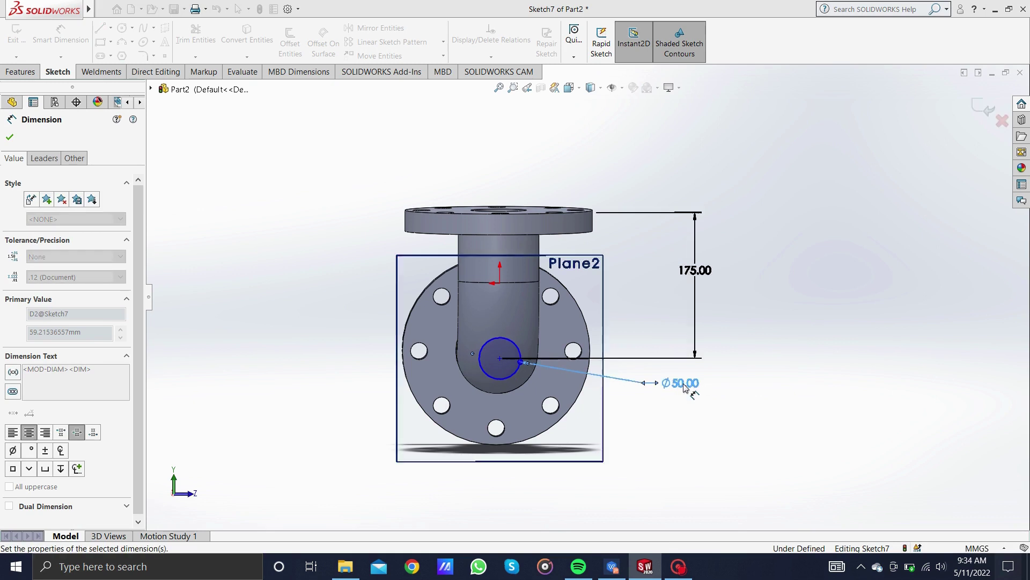
key(Escape)
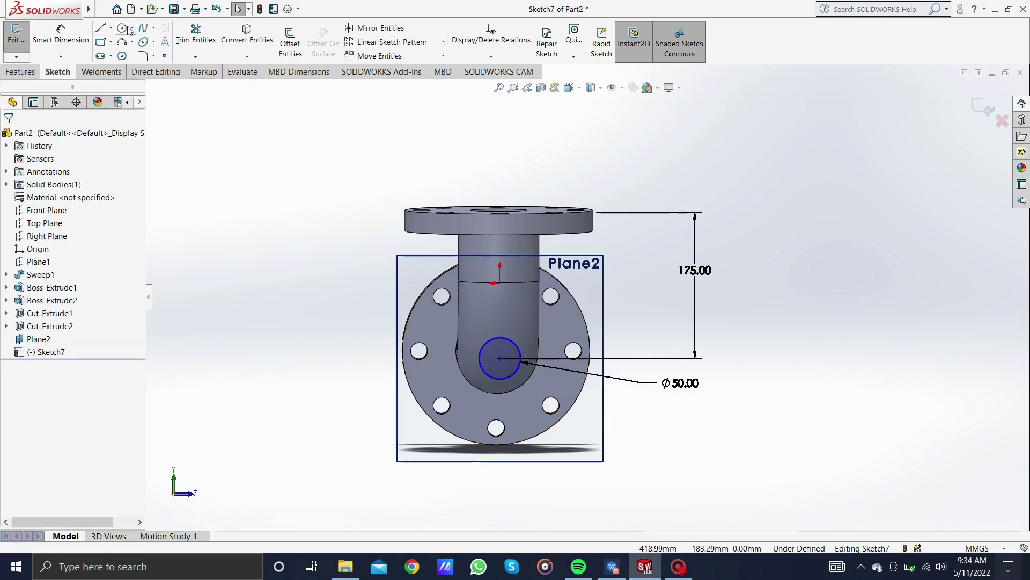
- Add a vertical centerline from the origin to the circle centre to fully define the sketch
click(111, 29)
click(127, 54)
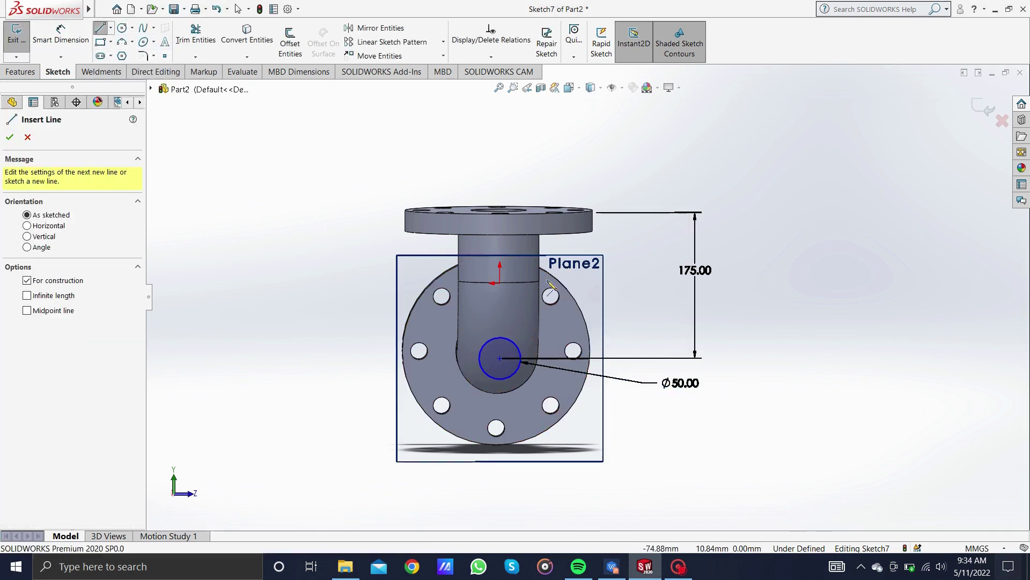
click(500, 283)
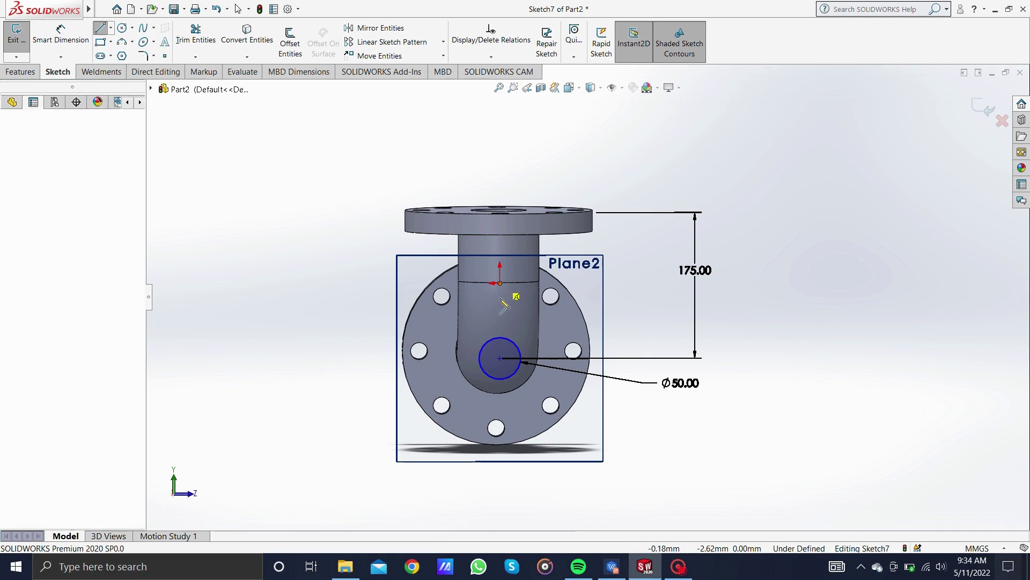
click(500, 358)
key(Escape)
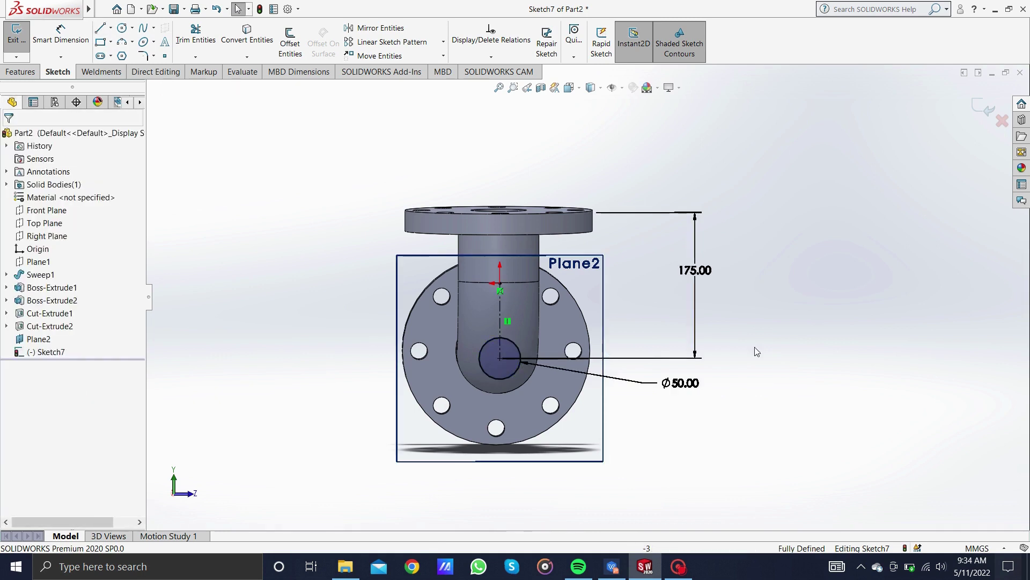
scroll(627, 369, down, 2)
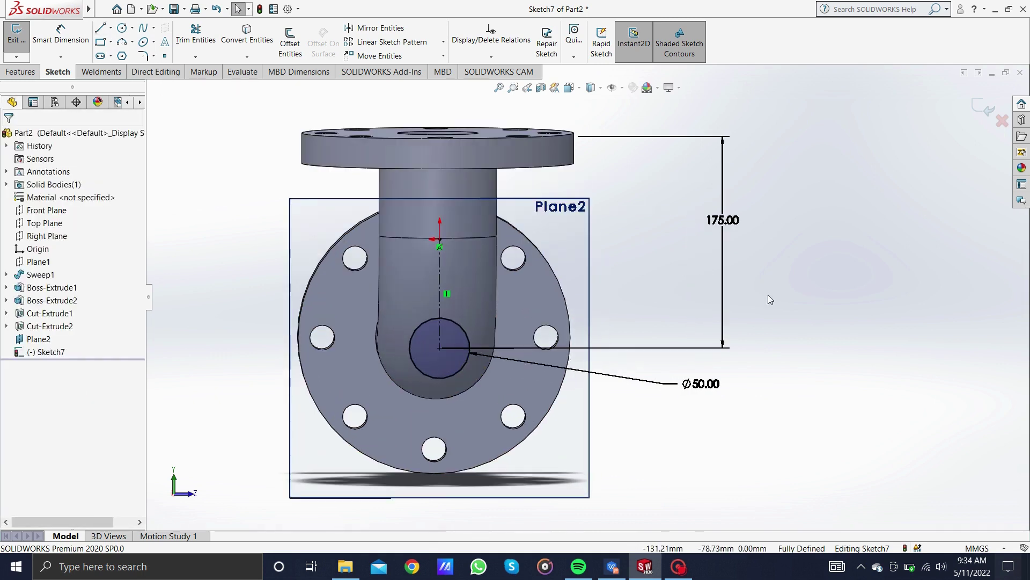
- Extrude the Ø50 circle Up To Surface, ending on the elbow's curved outer face
click(31, 76)
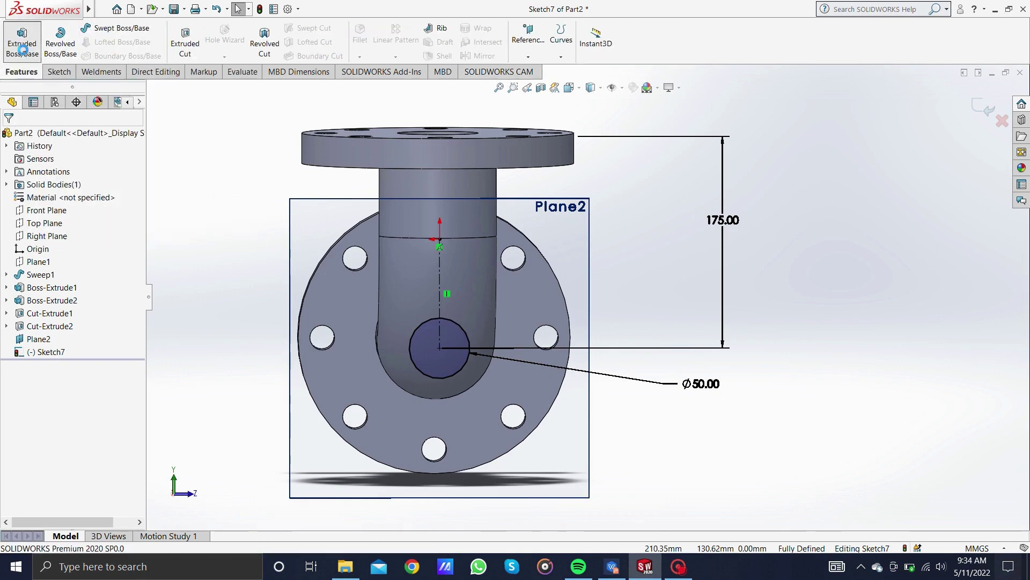
click(23, 50)
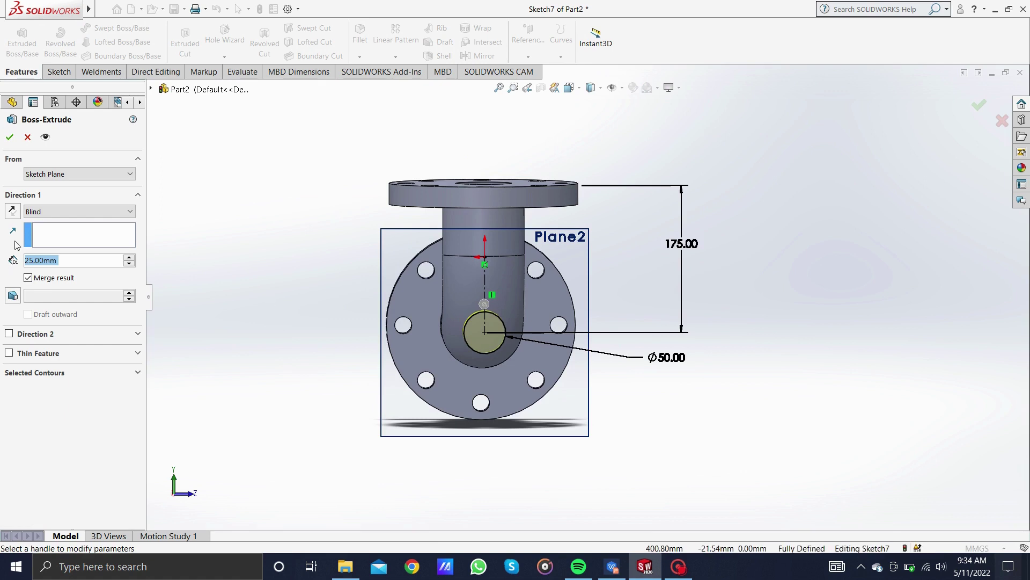
click(81, 211)
click(53, 257)
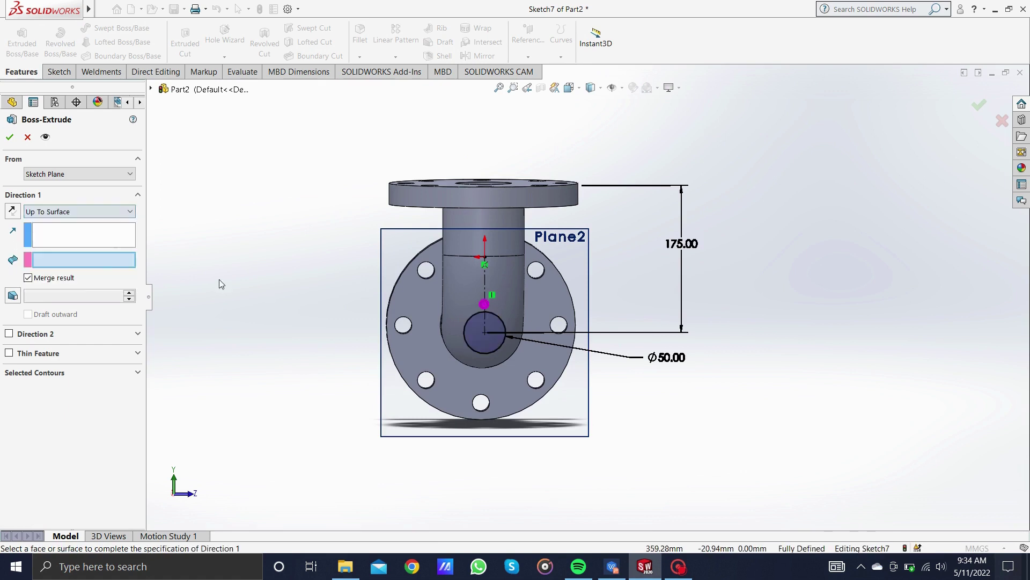
middle_drag(292, 285, 465, 311)
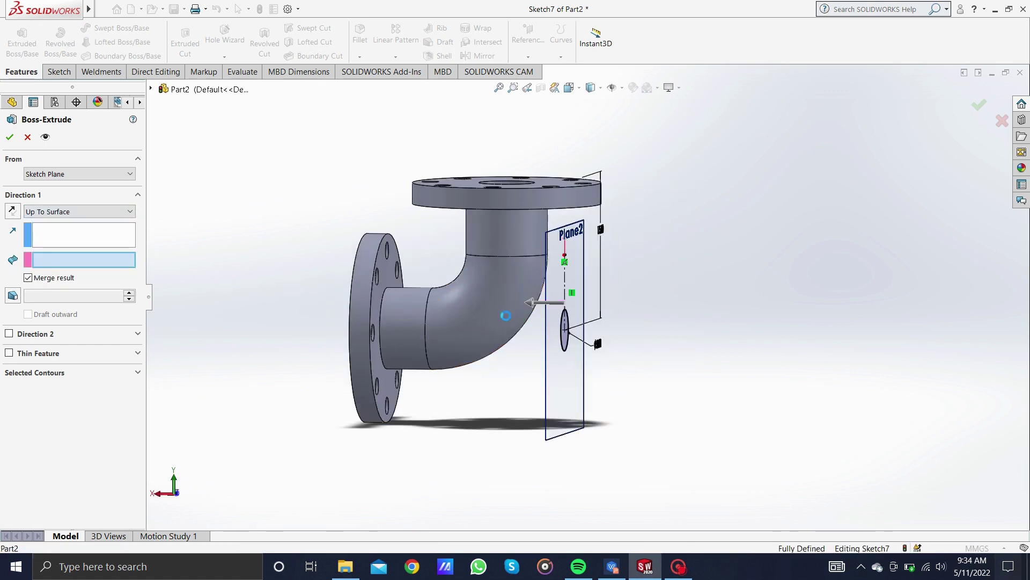
click(10, 137)
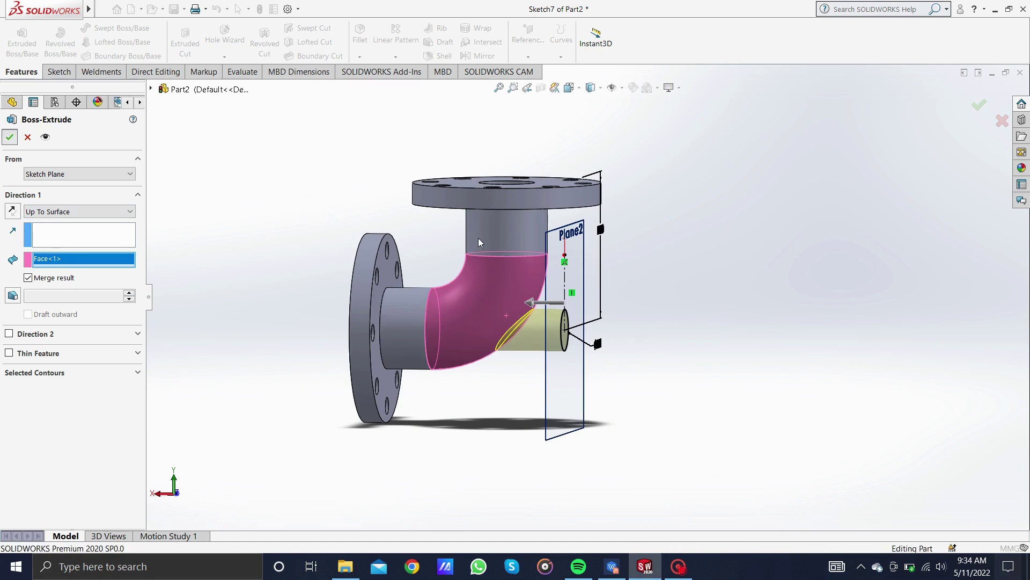
mouse_move(636, 295)
middle_down()
mouse_move(567, 303)
mouse_move(579, 292)
middle_up()
- Hide Plane2 and sketch a circle at the centre of the nozzle's end face
right_click(580, 292)
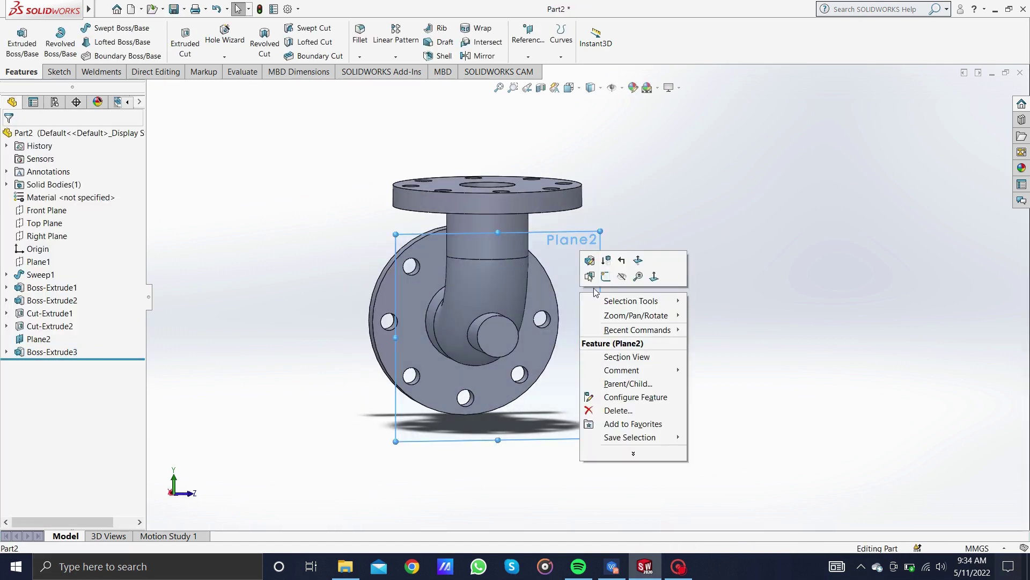
click(618, 275)
click(497, 338)
right_click(497, 337)
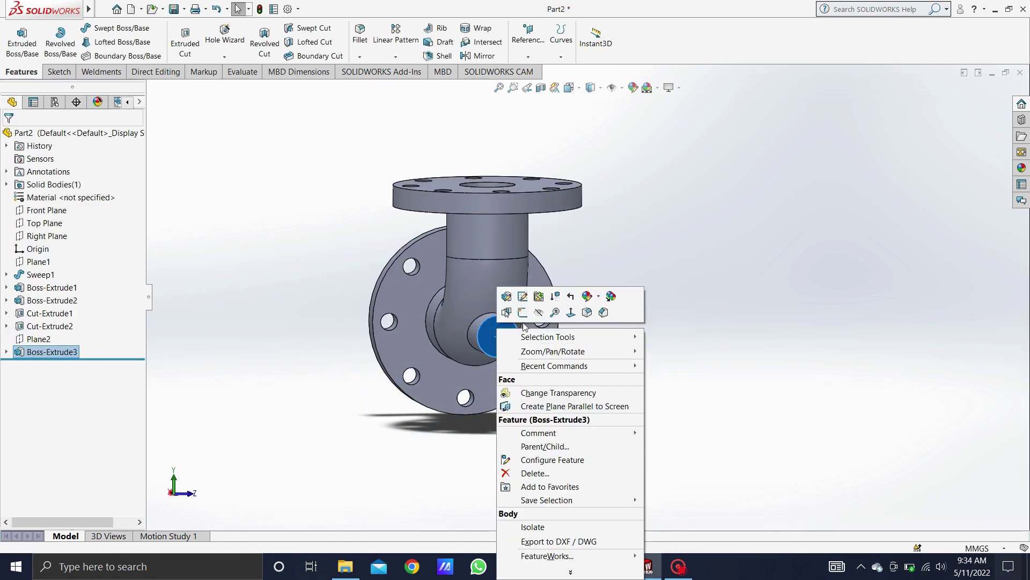
click(523, 317)
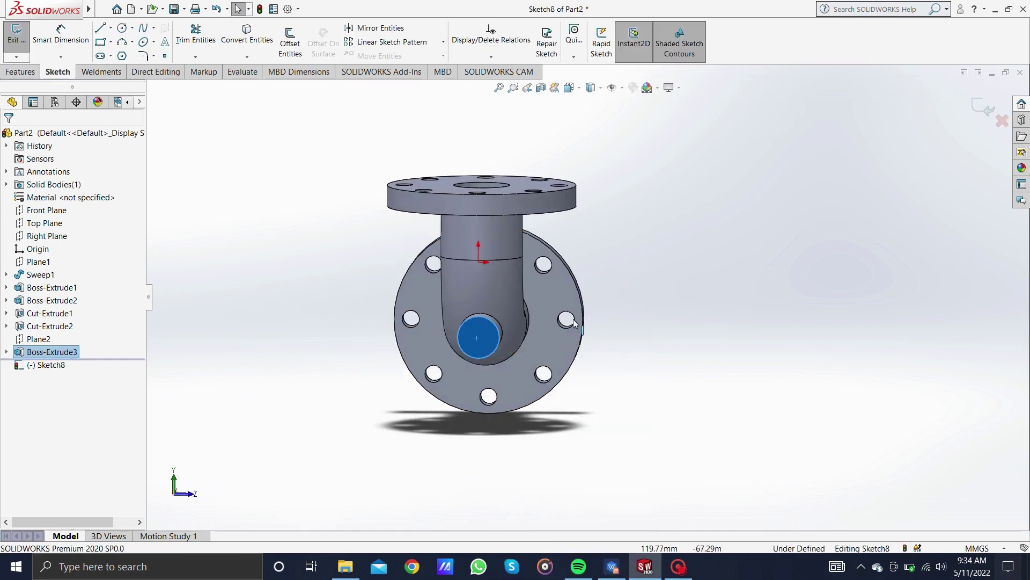
click(122, 30)
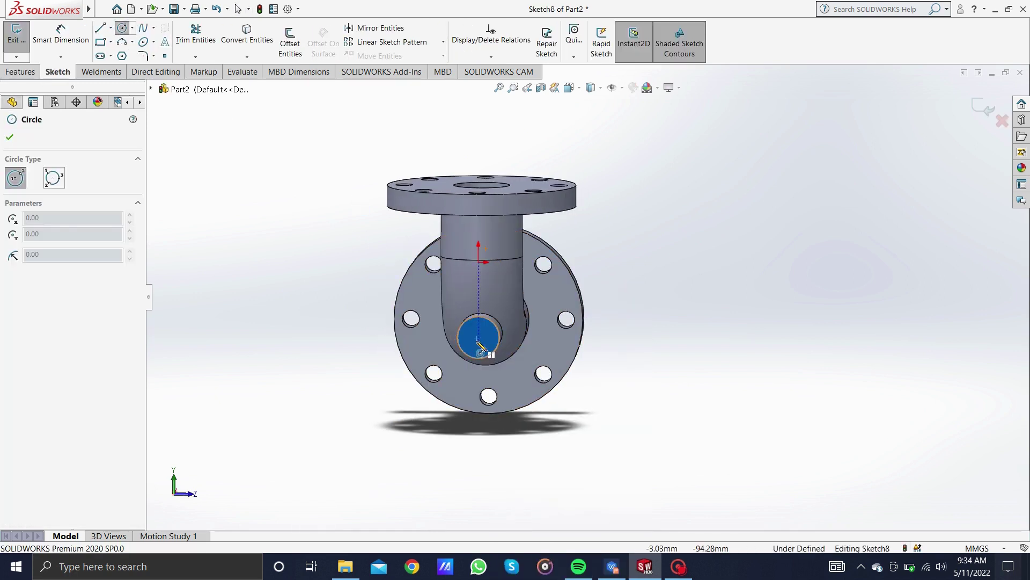
click(479, 338)
click(488, 347)
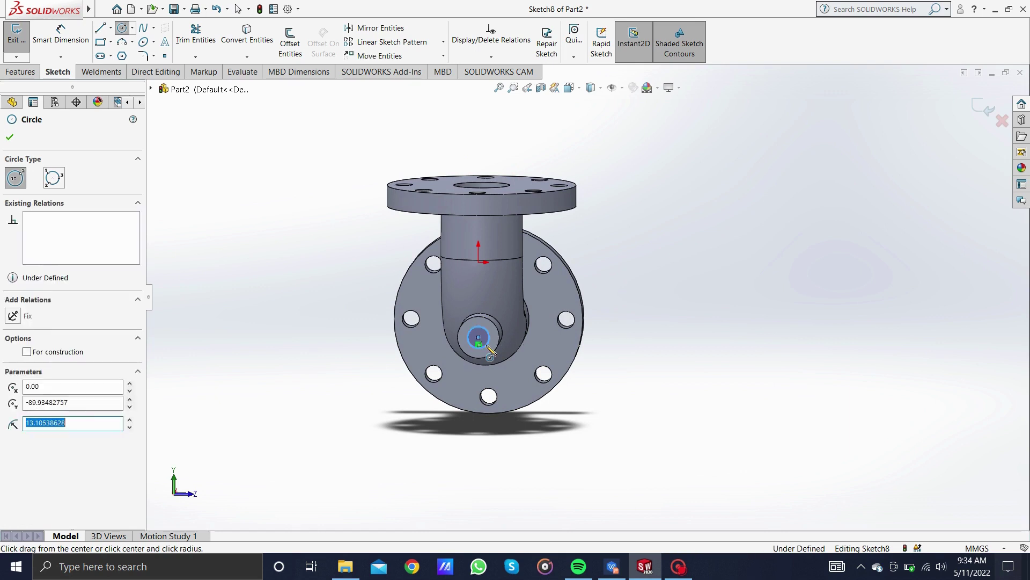
key(Escape)
- Dimension the nozzle circle to 20 mm diameter
key(d)
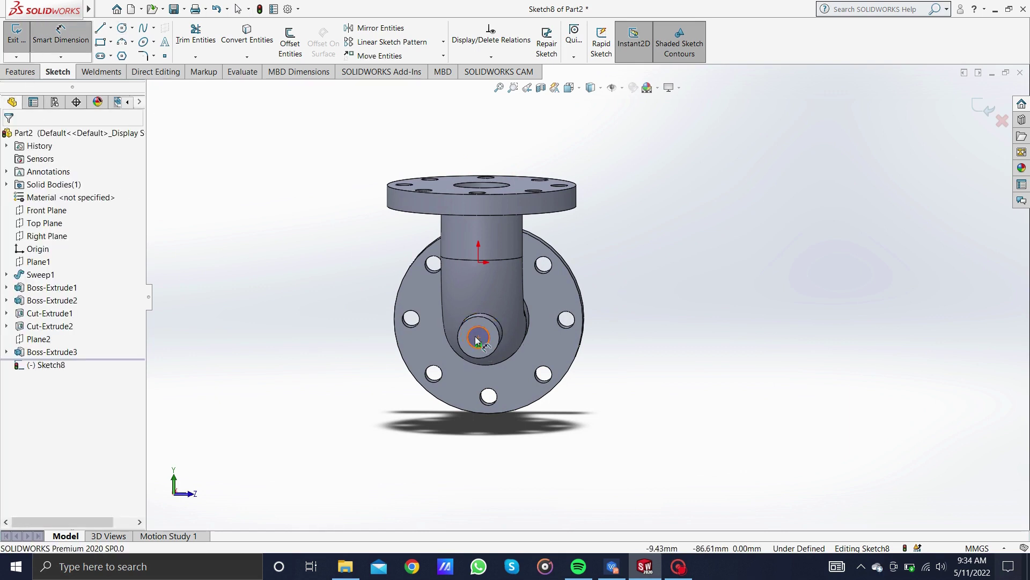
click(488, 341)
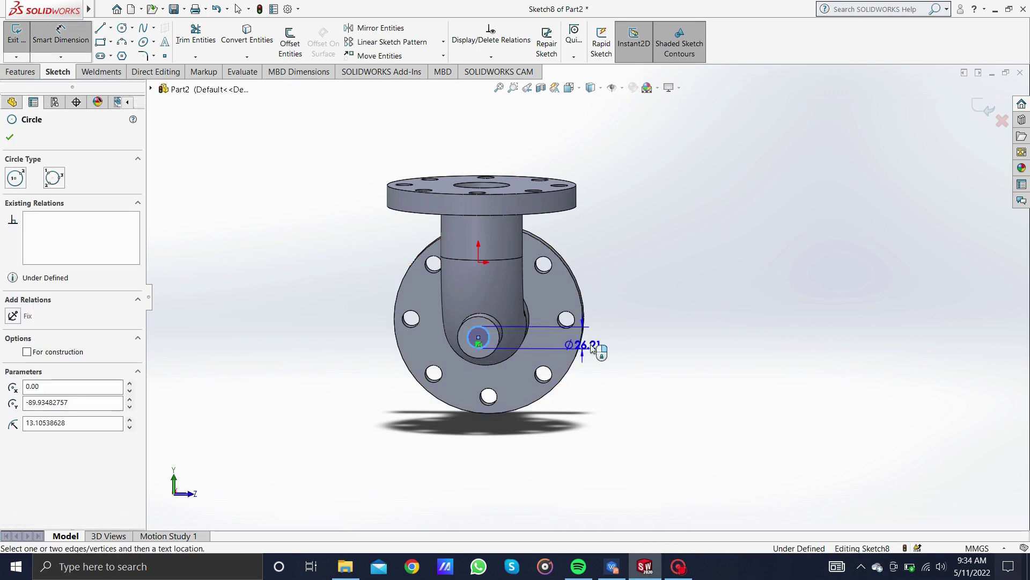
click(626, 344)
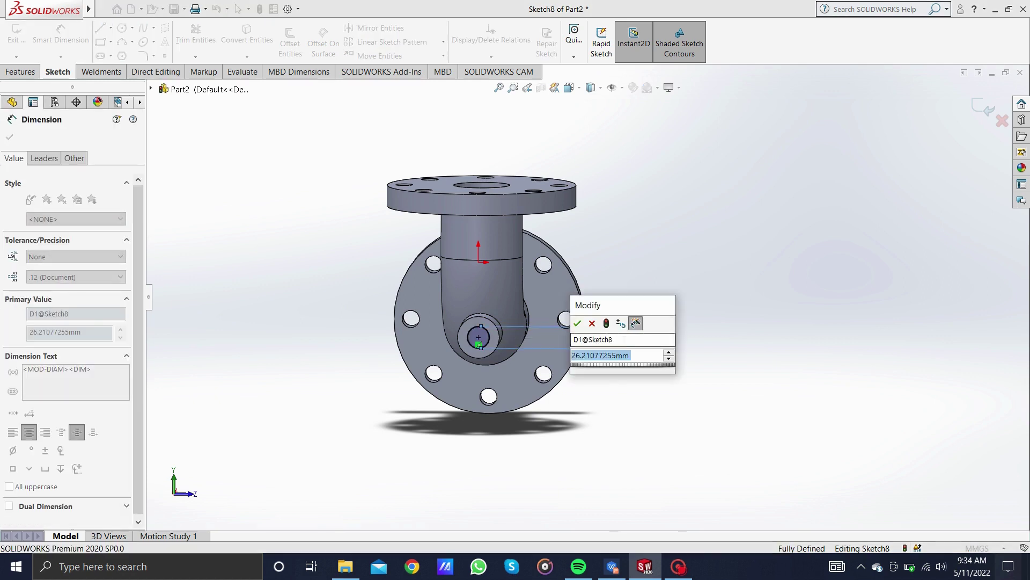
text(20)
key(Return)
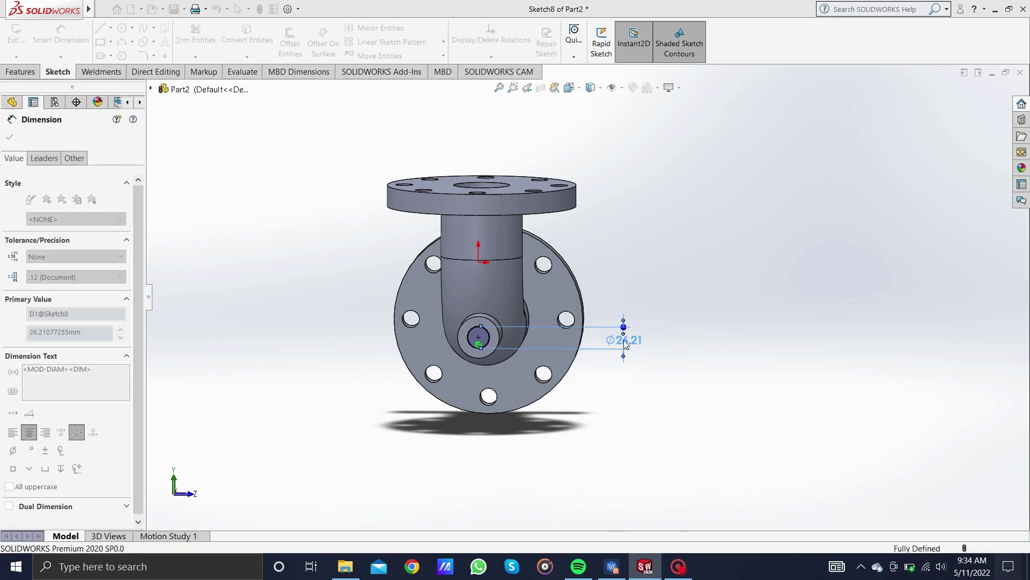
key(Escape)
key(Escape)
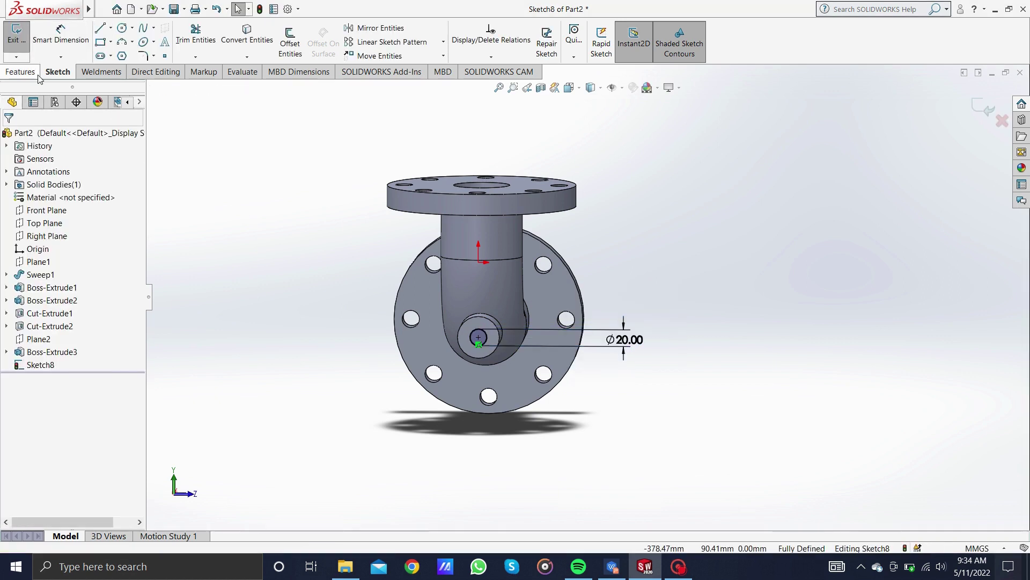
- Cut-extrude the Ø20 circle Up To Next to bore the nozzle
click(21, 71)
click(185, 44)
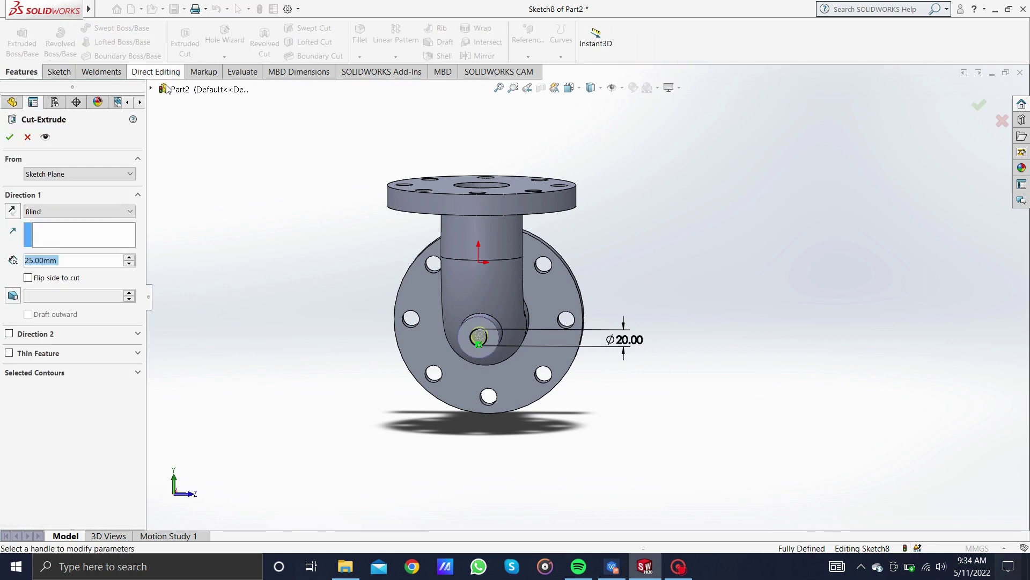
click(105, 211)
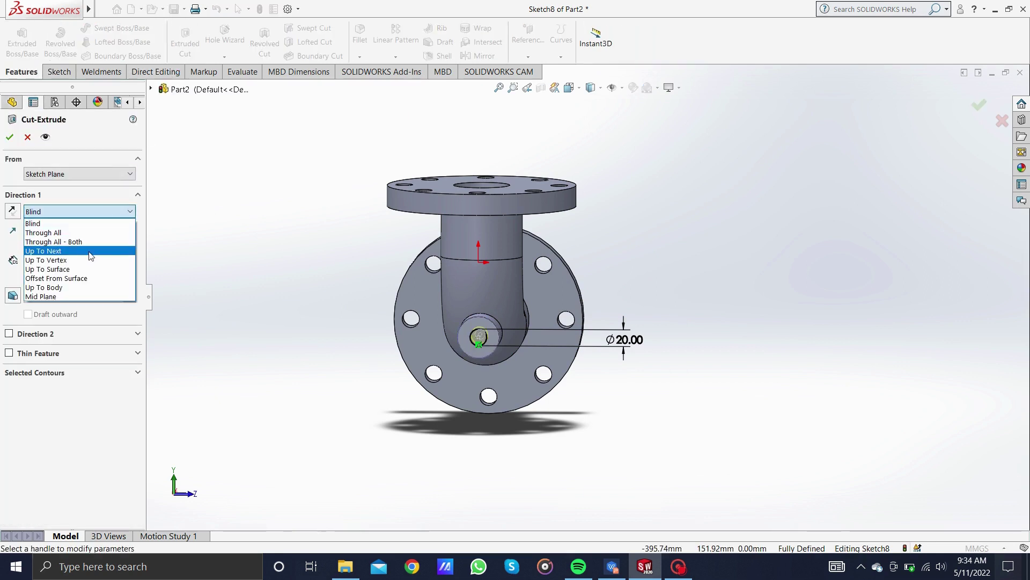
click(59, 251)
click(8, 137)
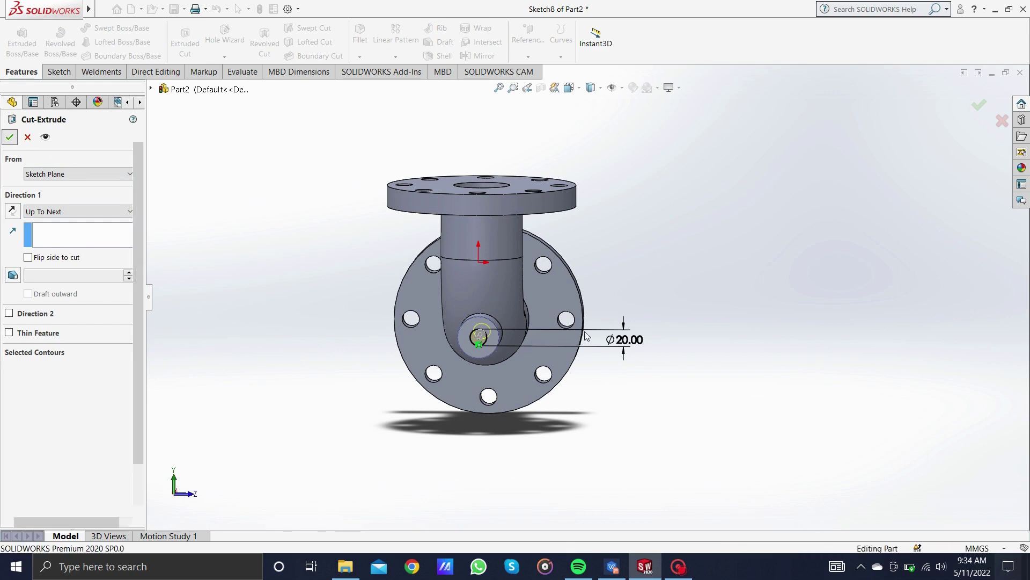
mouse_move(628, 285)
middle_down()
mouse_move(639, 234)
mouse_move(621, 280)
middle_up()
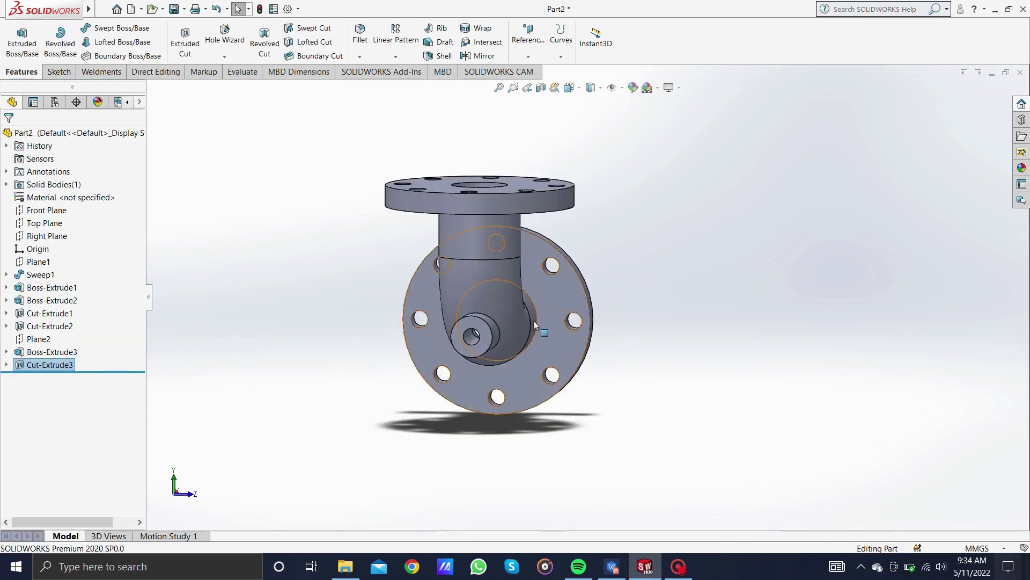
- Sketch a circle concentric with the bore on the nozzle end face
right_click(483, 337)
click(508, 312)
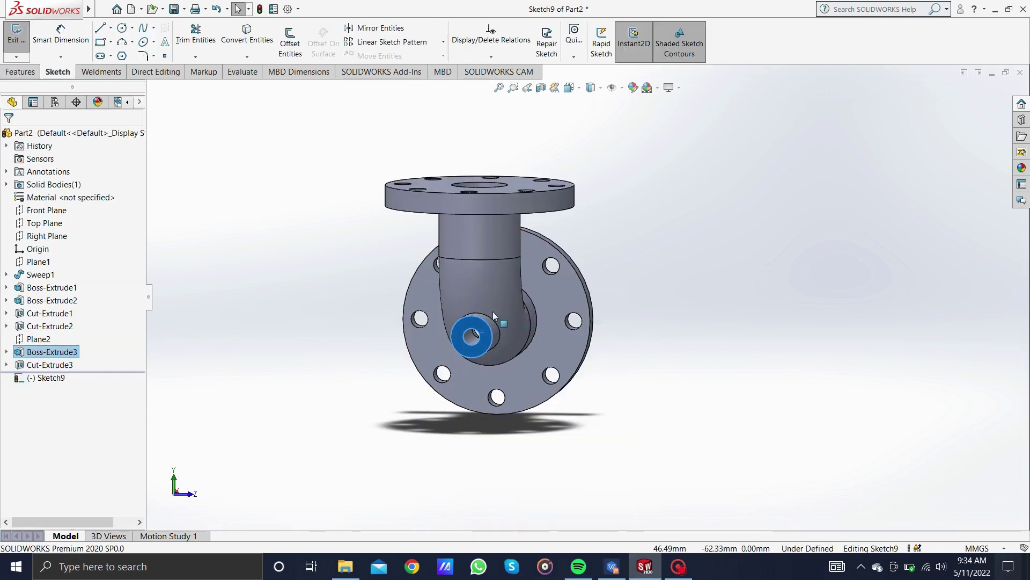
click(122, 31)
click(472, 336)
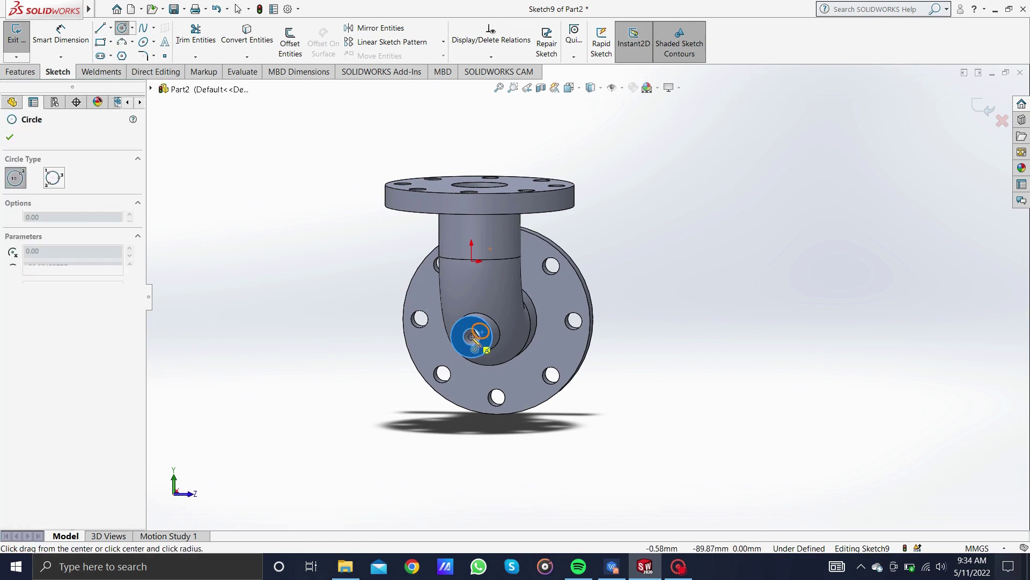
click(483, 350)
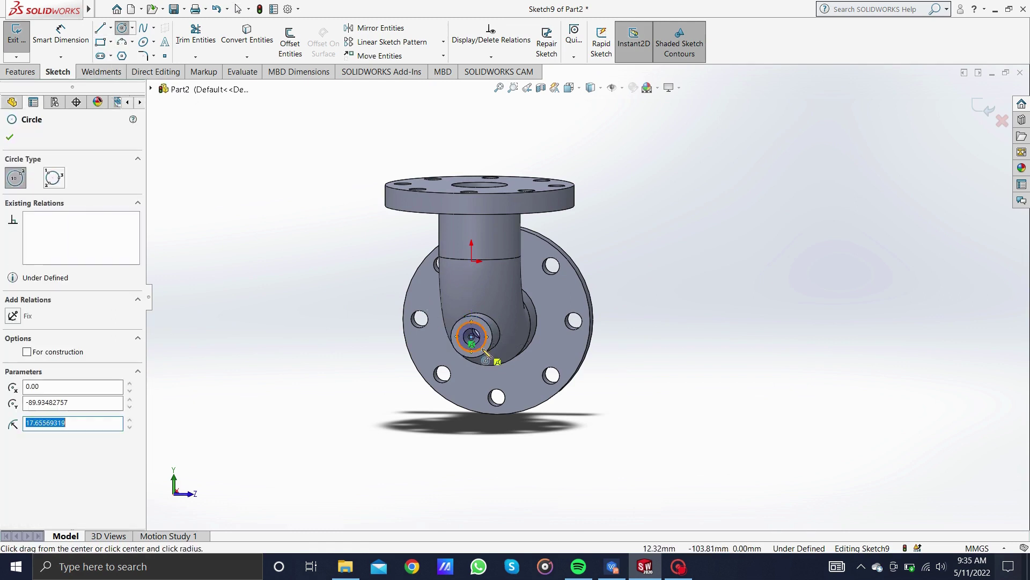
- Dimension the counterbore circle to 24 mm diameter
key(Escape)
click(61, 33)
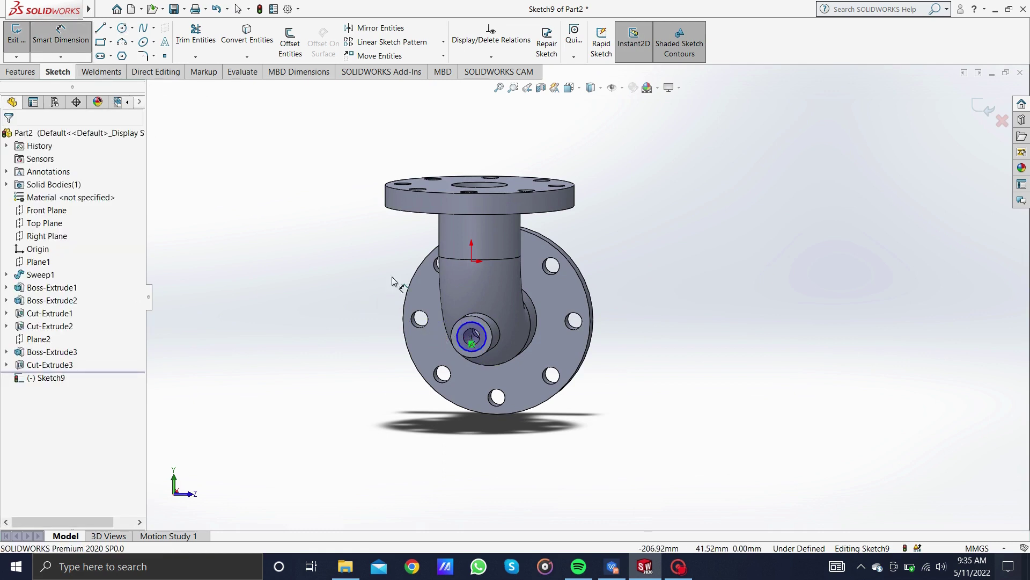
click(487, 336)
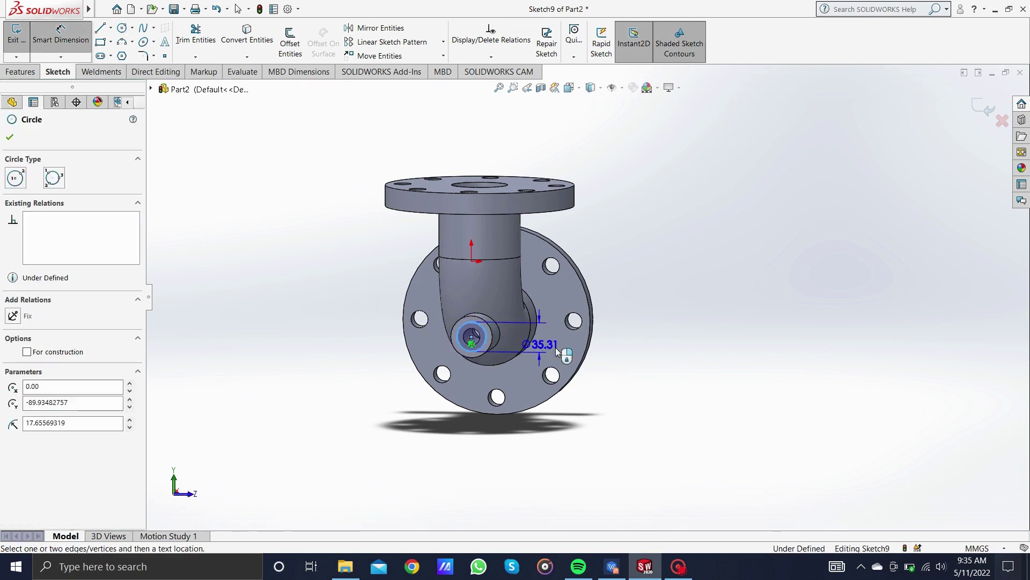
click(635, 346)
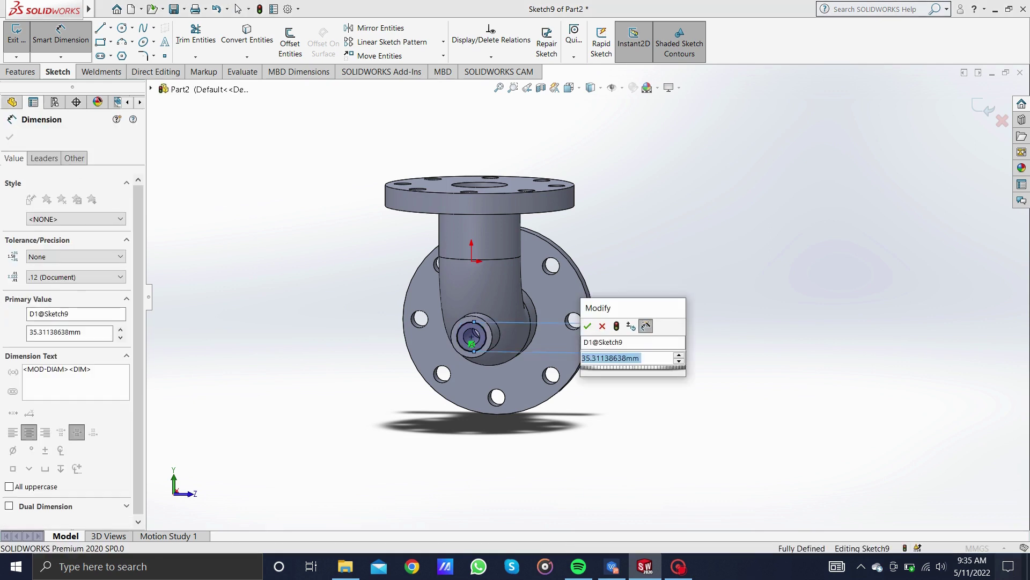
text(24)
key(Return)
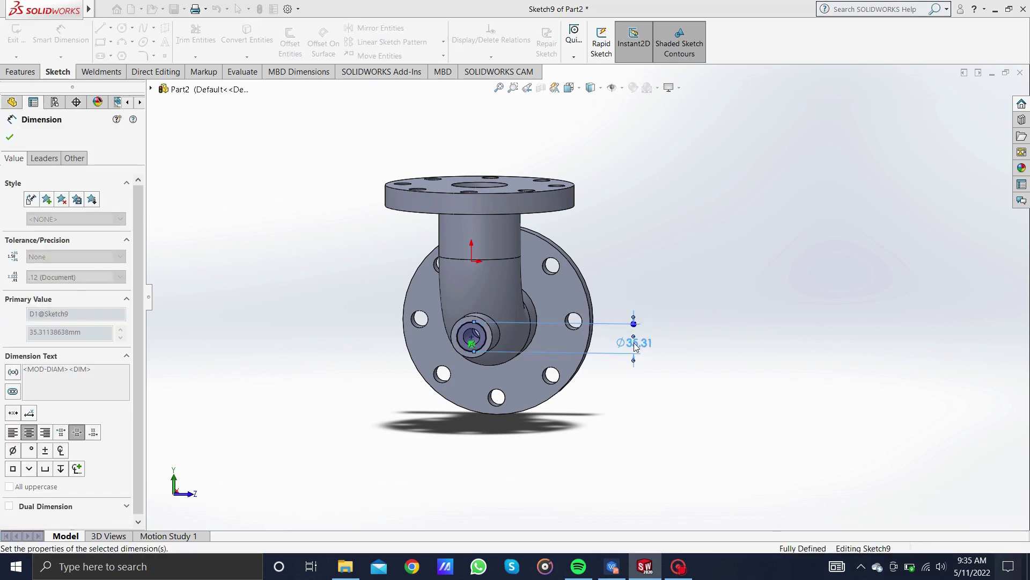
key(Escape)
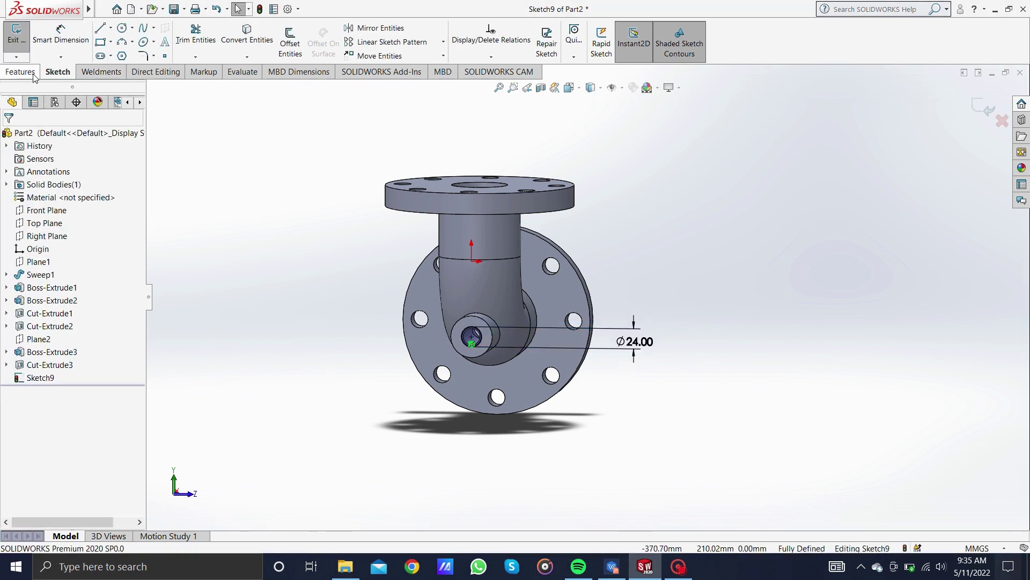
- Cut-extrude the Ø24 circle blind to a depth of 28 mm
click(22, 71)
click(185, 40)
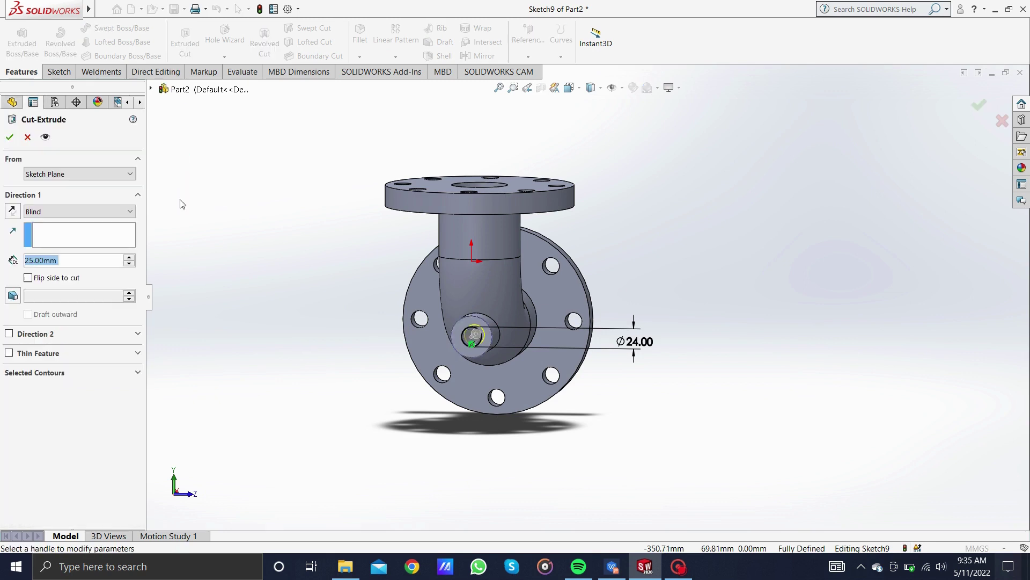
text(28)
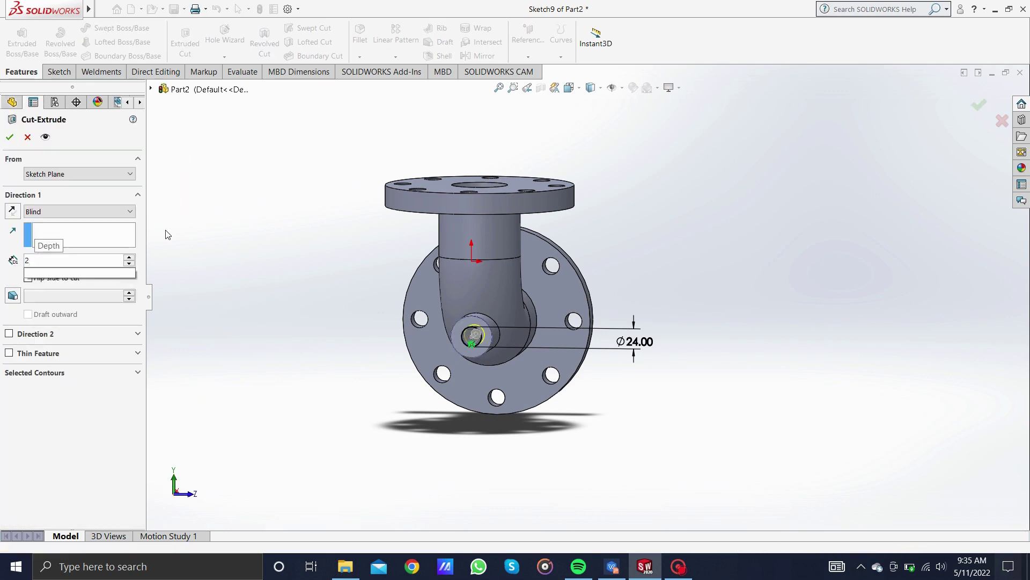
key(Return)
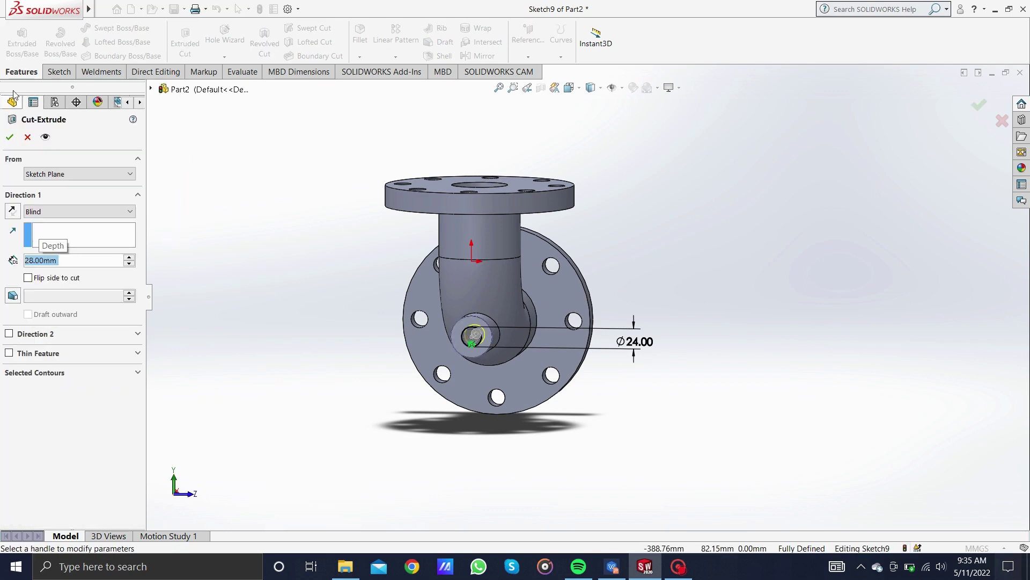
click(8, 136)
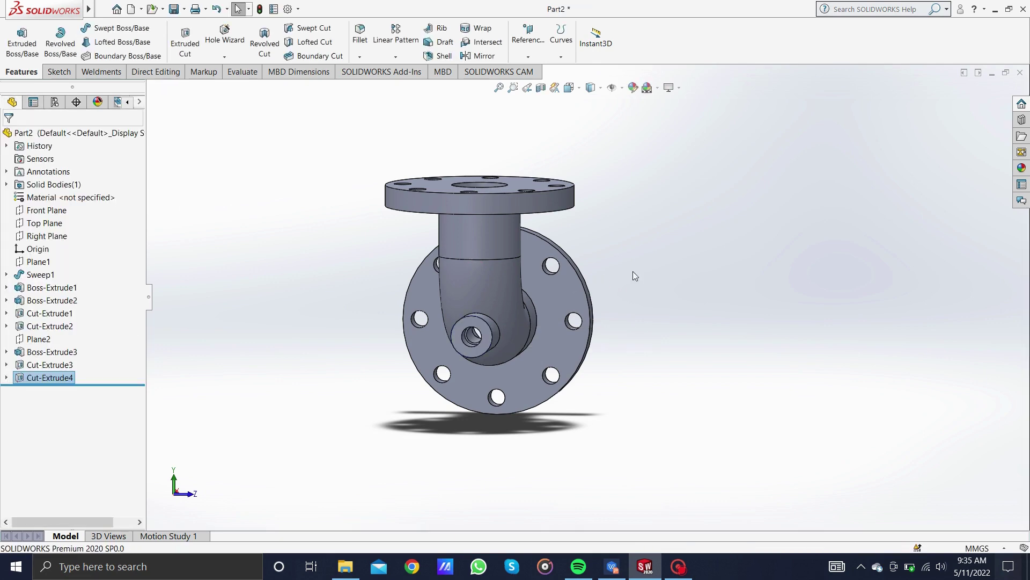
mouse_move(632, 272)
middle_down()
mouse_move(617, 283)
mouse_move(420, 289)
mouse_move(339, 429)
mouse_move(555, 273)
mouse_move(741, 265)
mouse_move(969, 280)
middle_up()
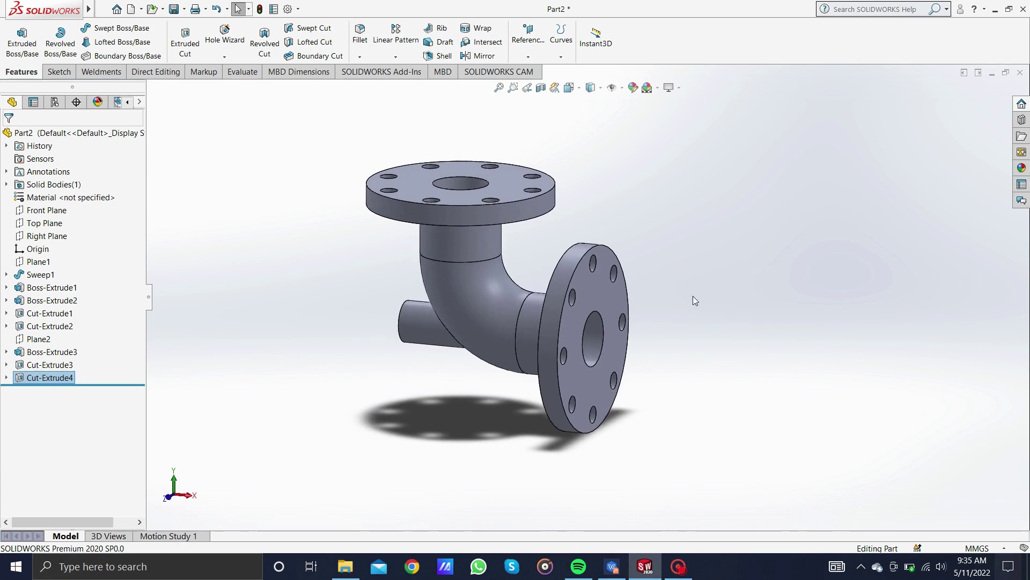
scroll(333, 257, down, 2)
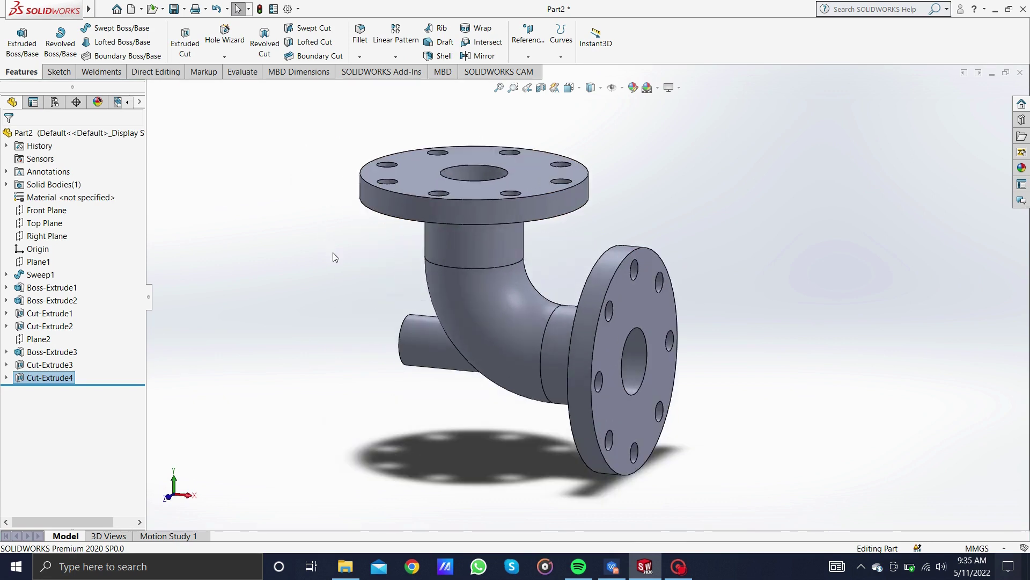
mouse_move(739, 264)
middle_down()
mouse_move(671, 252)
mouse_move(744, 246)
middle_up()
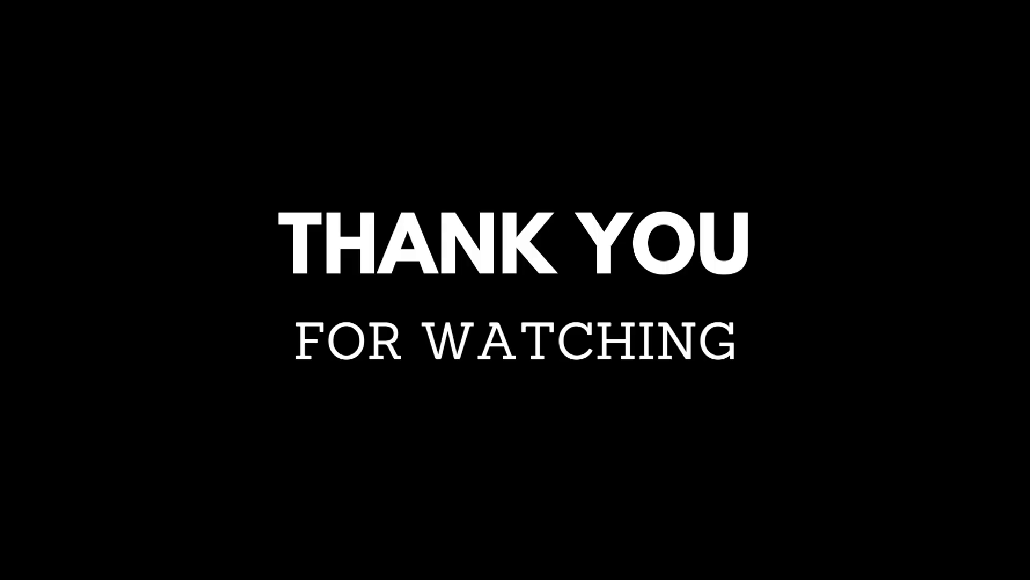